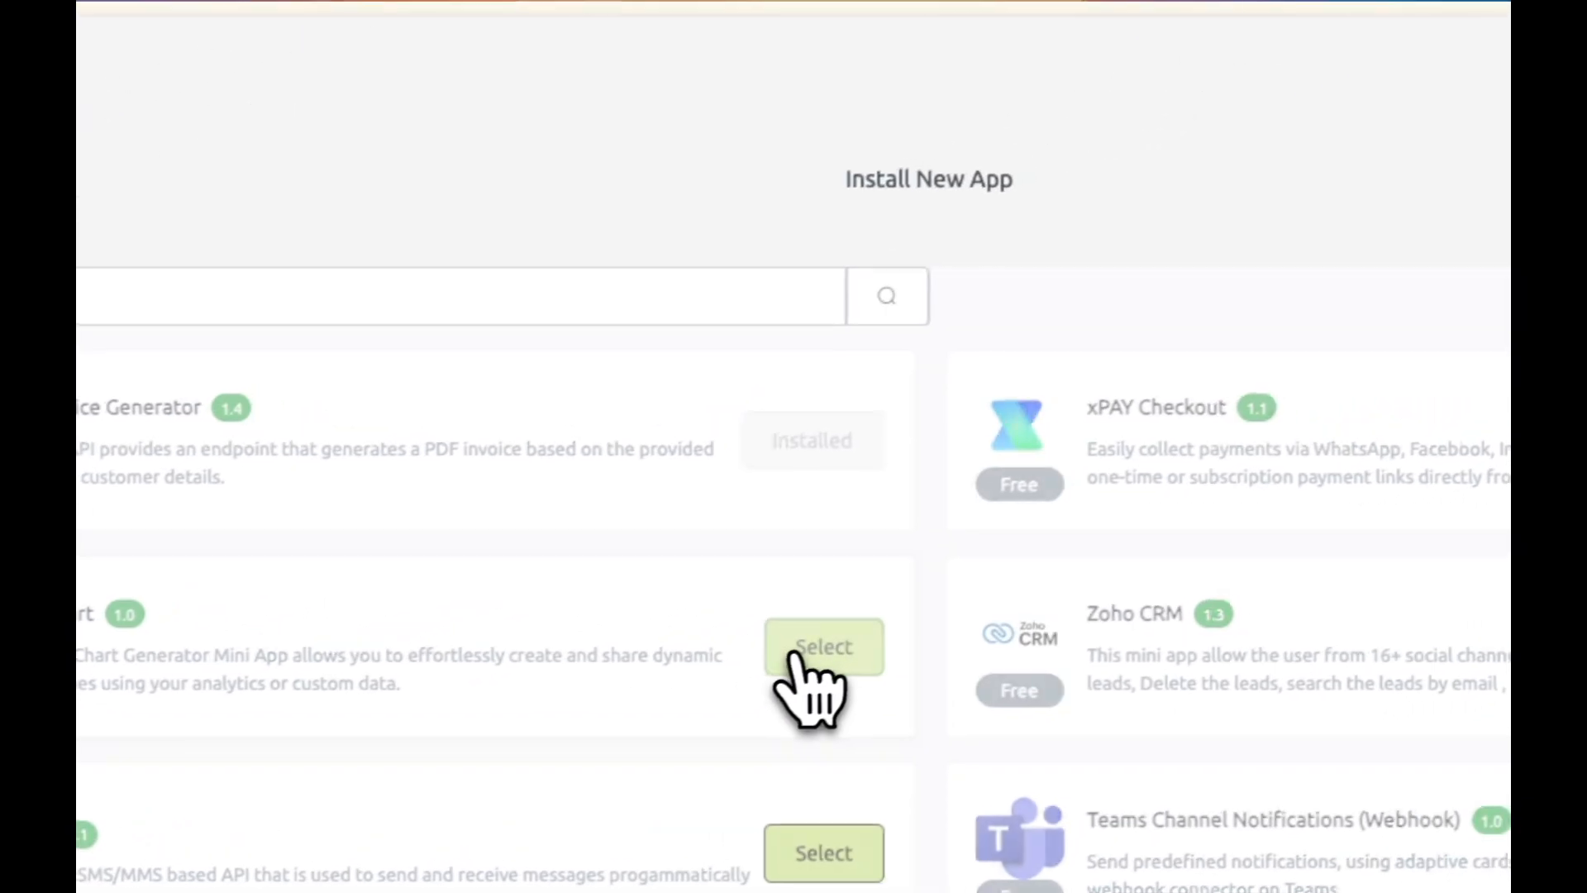
Step: Select the QuickChart mini app, review its overview and guidelines, and install it, saving its setup dialog
{"action": "left_click", "coordinate": [1054, 496]}
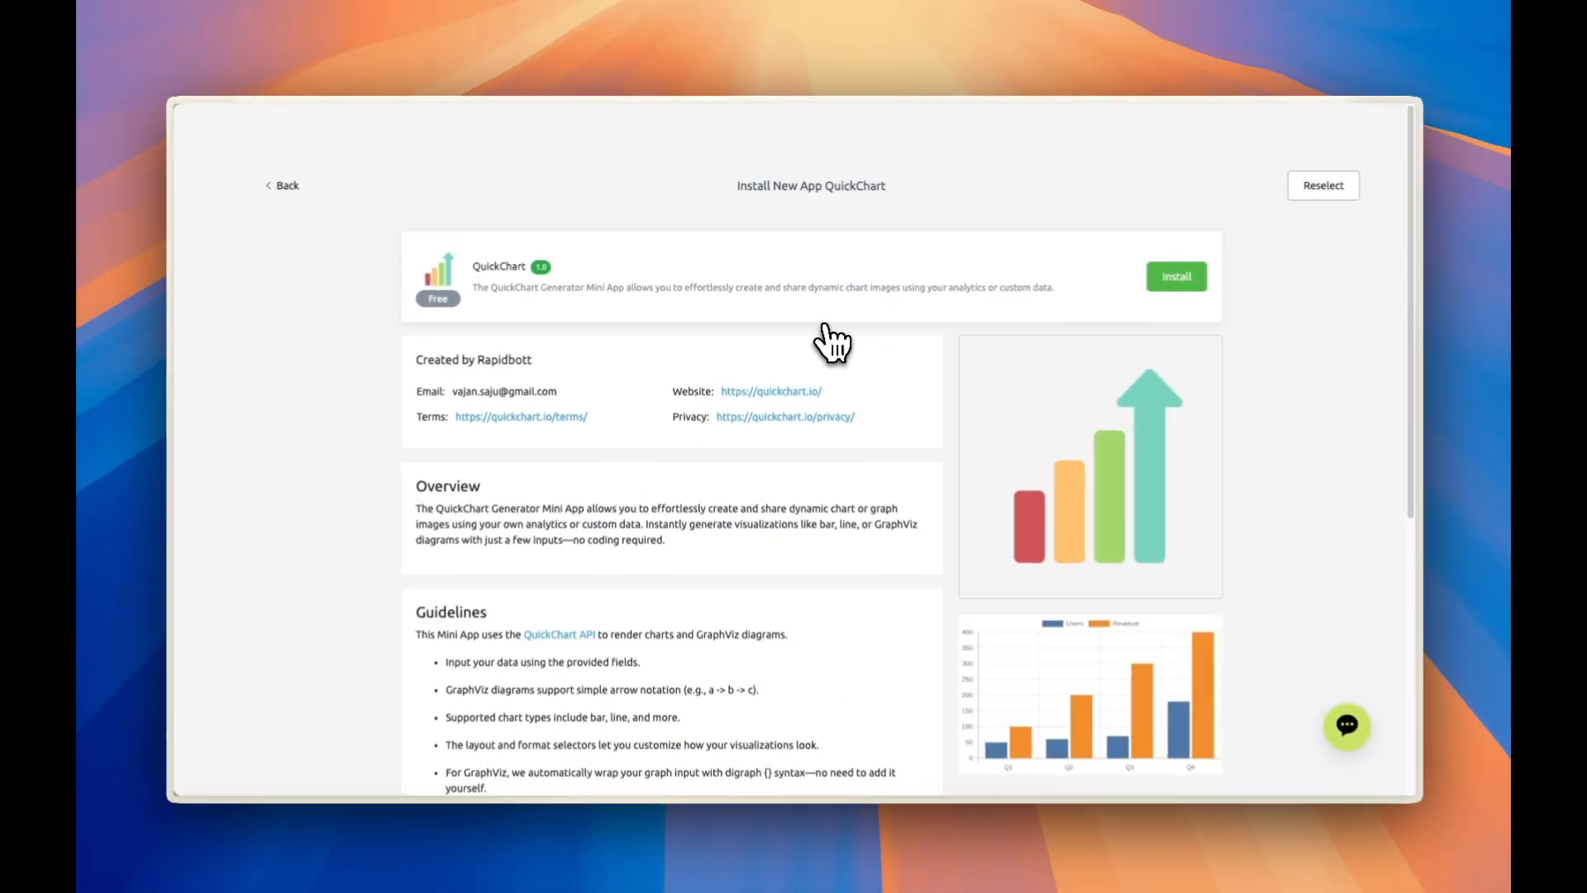
{"action": "scroll", "coordinate": [1028, 461], "scroll_direction": "down", "scroll_amount": 5}
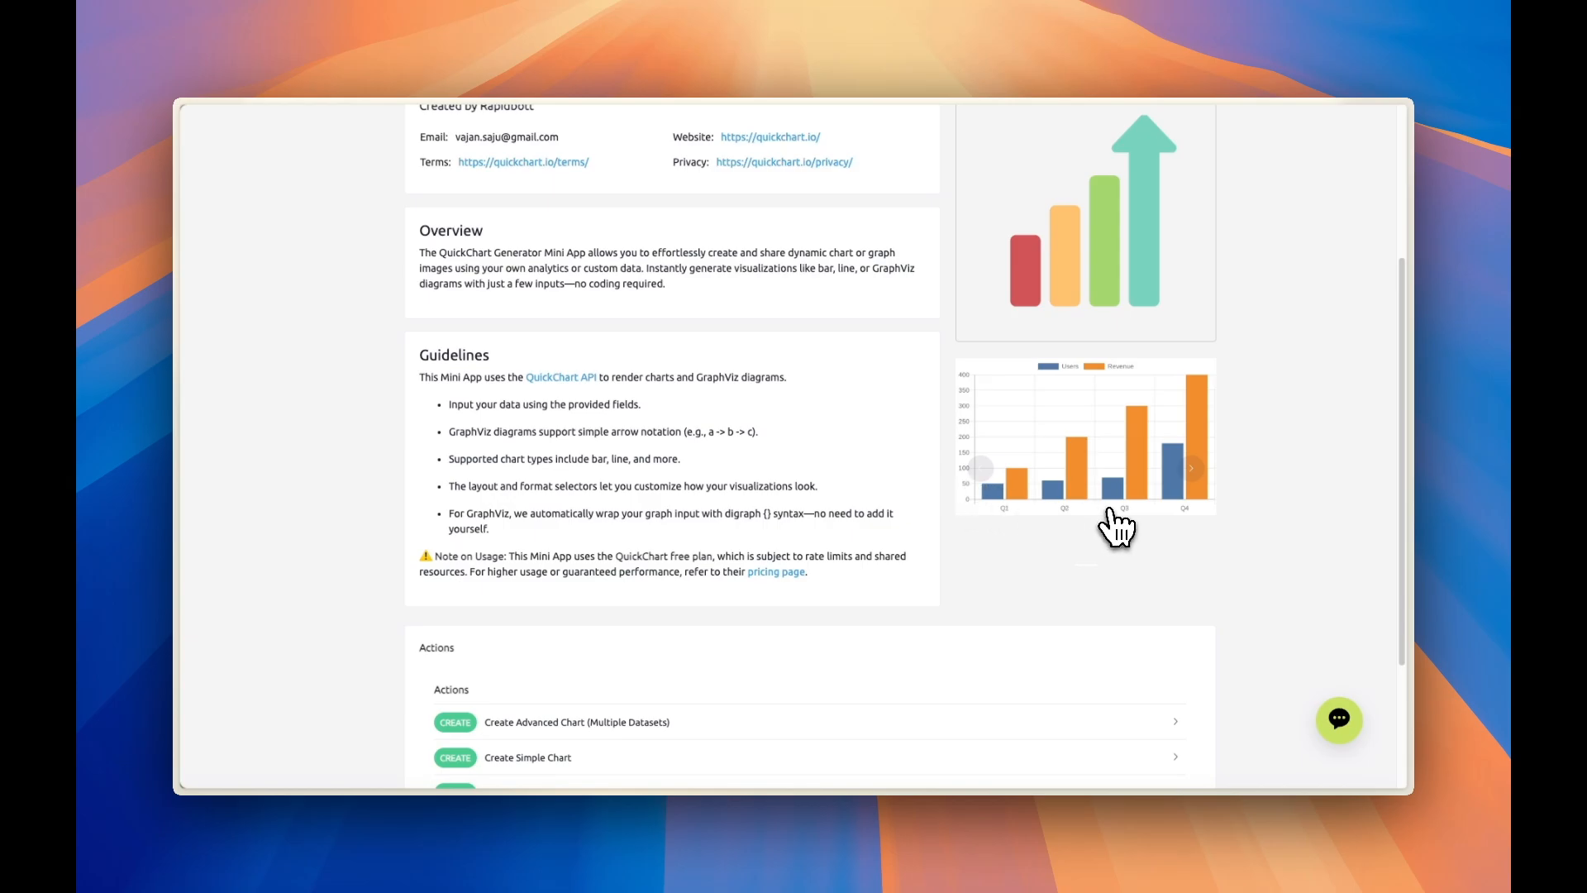
{"action": "scroll", "coordinate": [1099, 533], "scroll_direction": "up", "scroll_amount": 2}
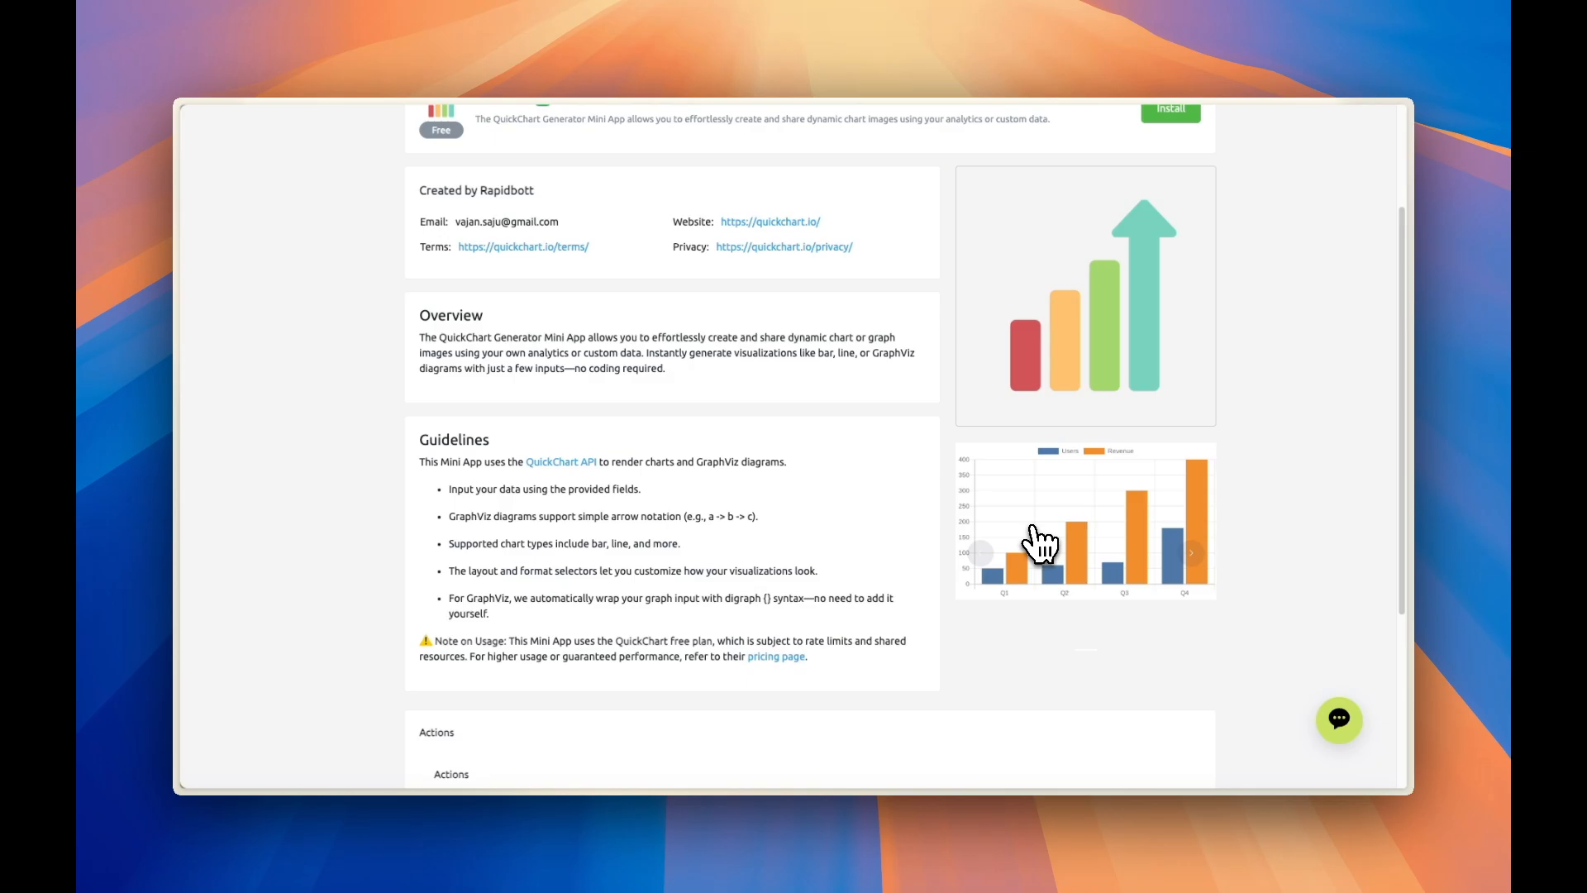
{"action": "scroll", "coordinate": [1040, 543], "scroll_direction": "up", "scroll_amount": 1}
{"action": "scroll", "coordinate": [612, 354], "scroll_direction": "up", "scroll_amount": 2}
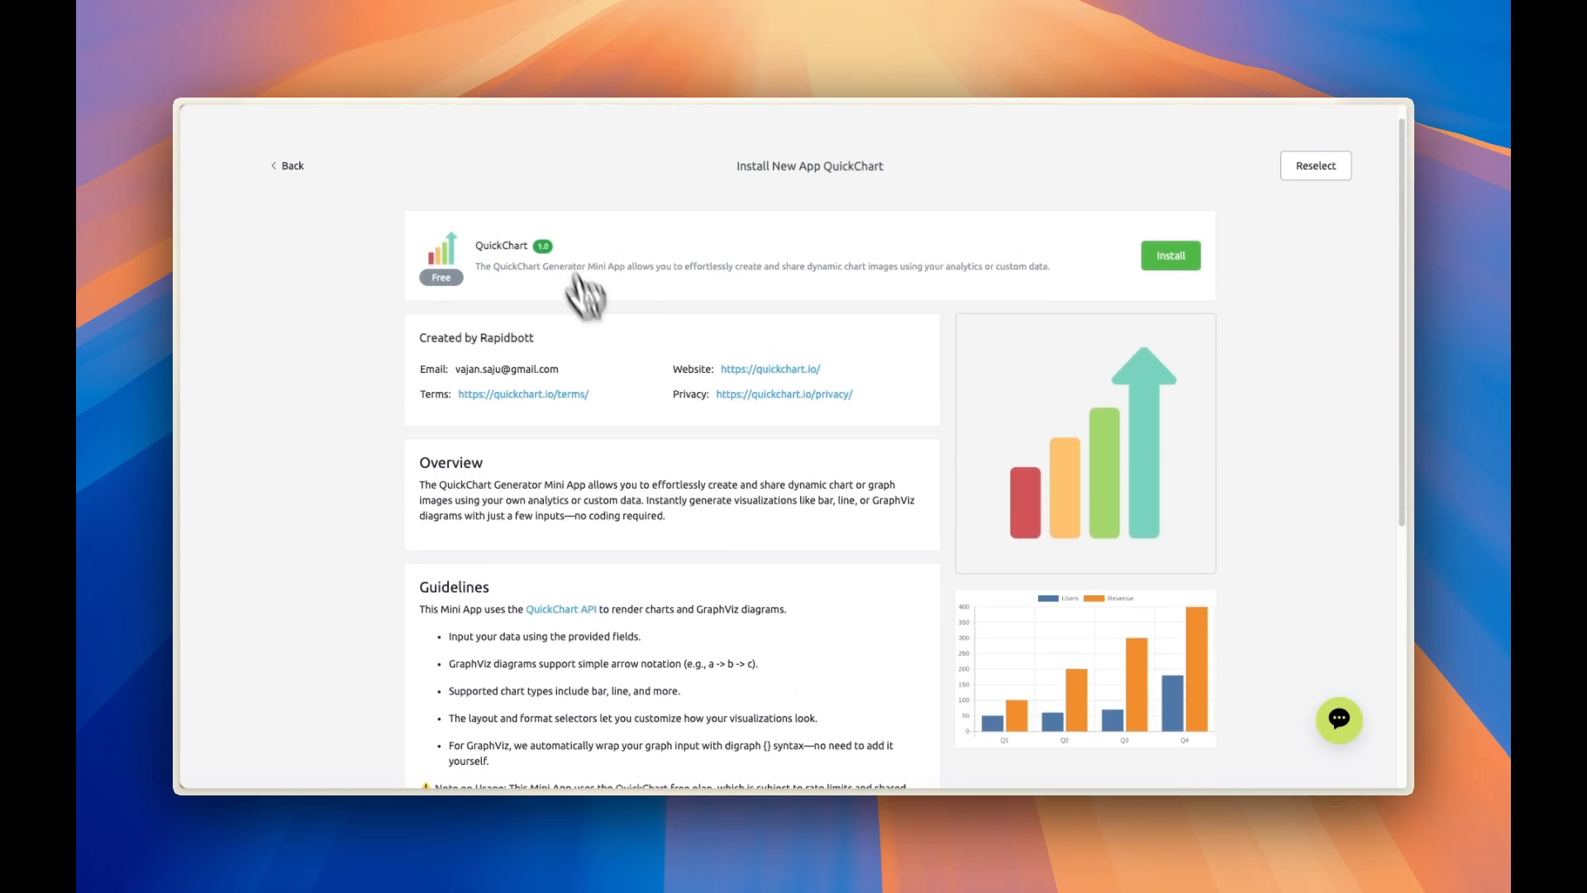
{"action": "left_click", "coordinate": [1172, 257]}
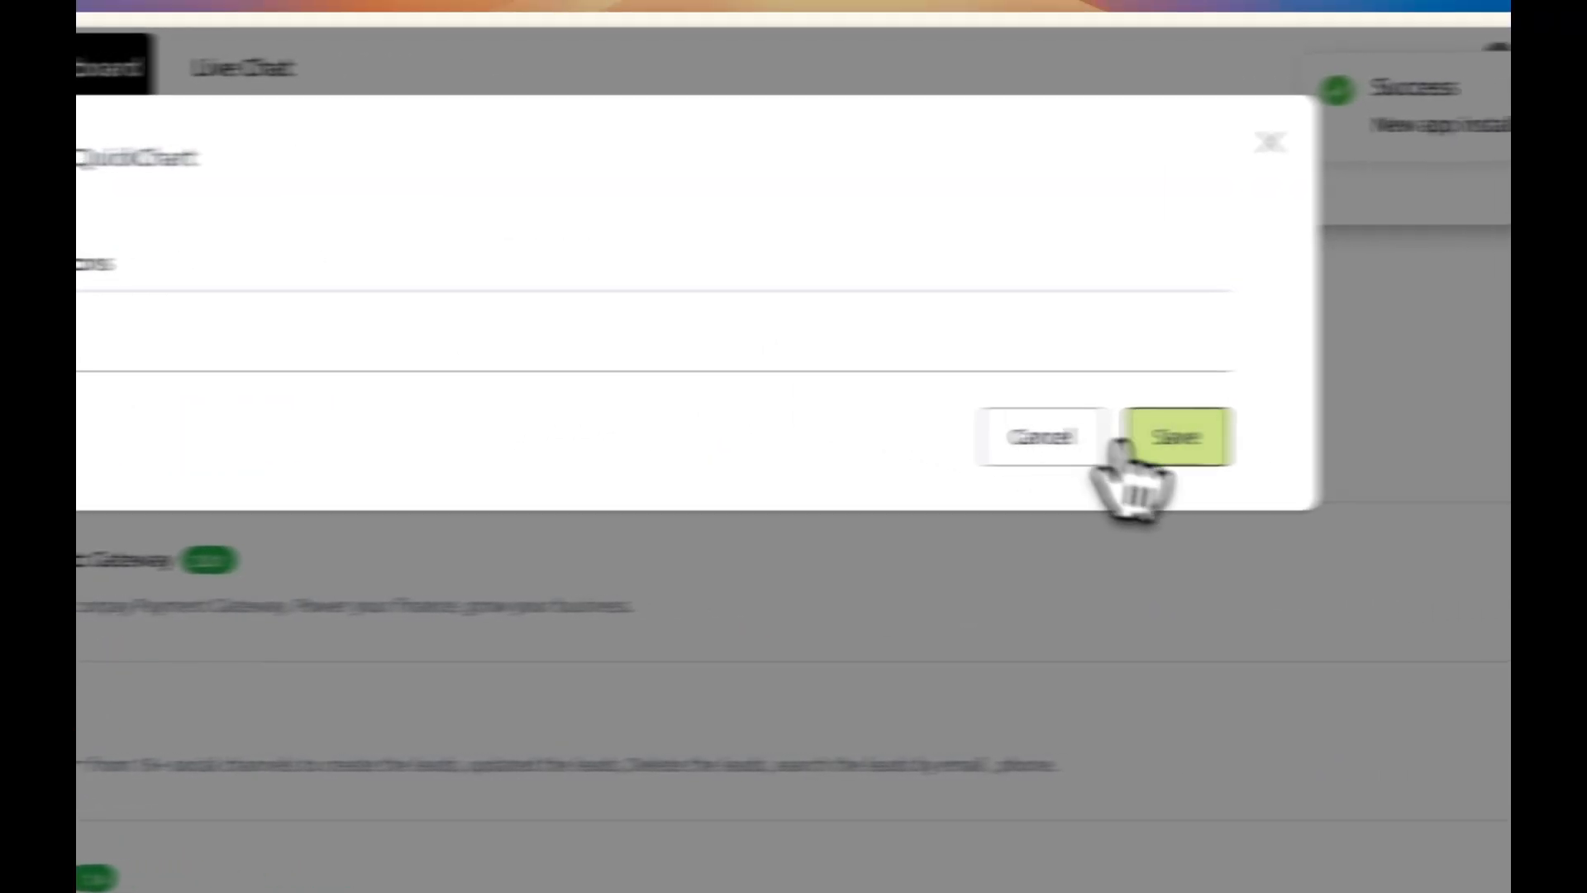
{"action": "left_click", "coordinate": [1174, 438]}
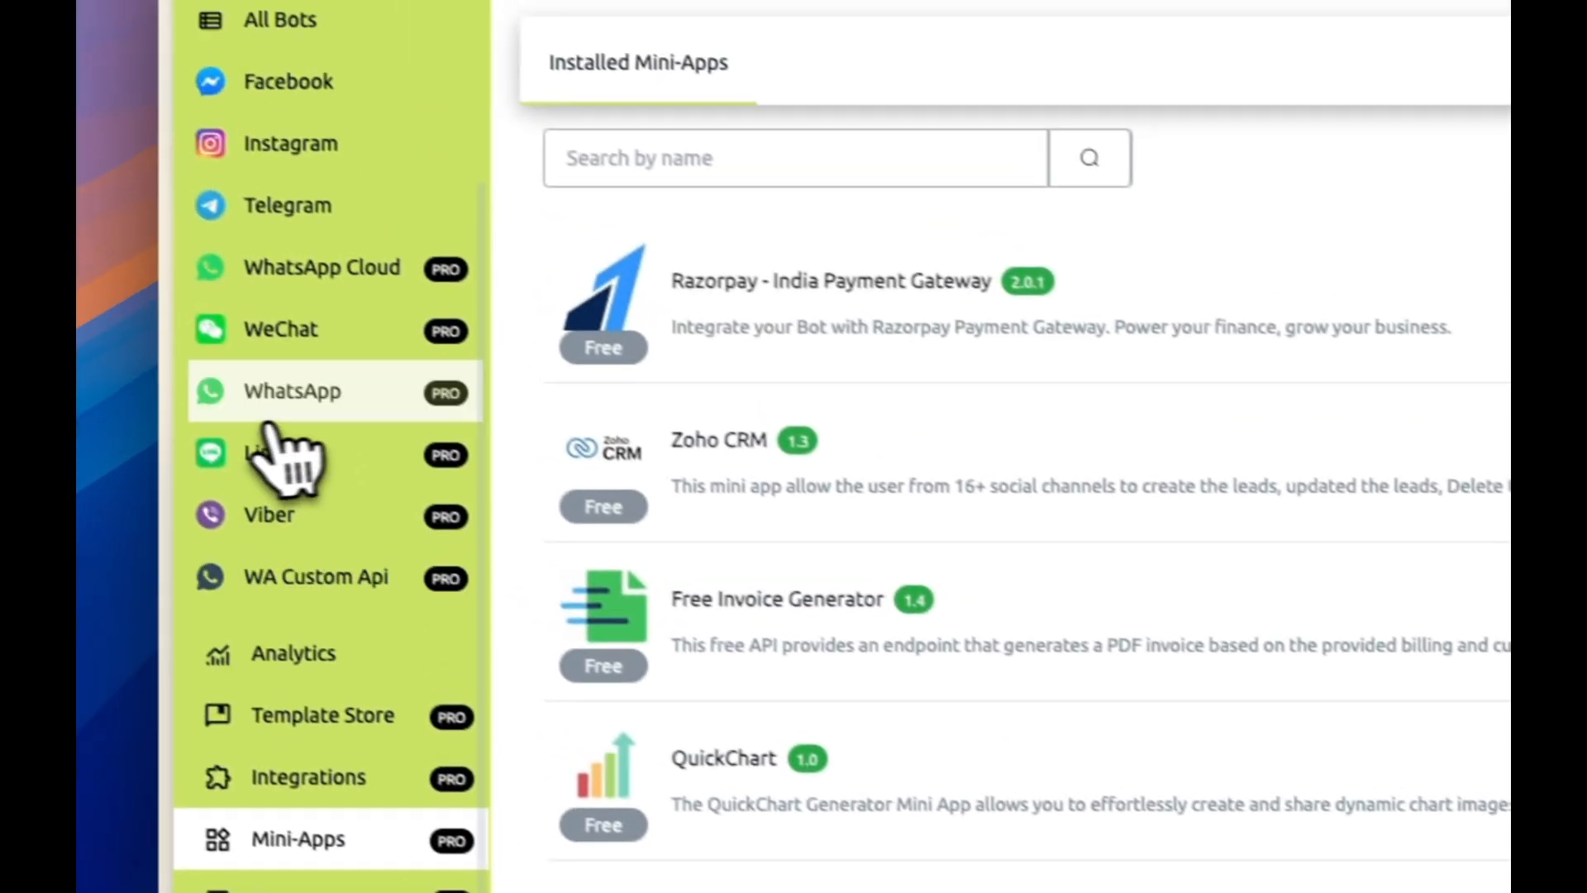
Step: Open the Omni-Channel bot of the workspace
{"action": "scroll", "coordinate": [284, 453], "scroll_direction": "up", "scroll_amount": 3}
{"action": "left_click", "coordinate": [343, 288]}
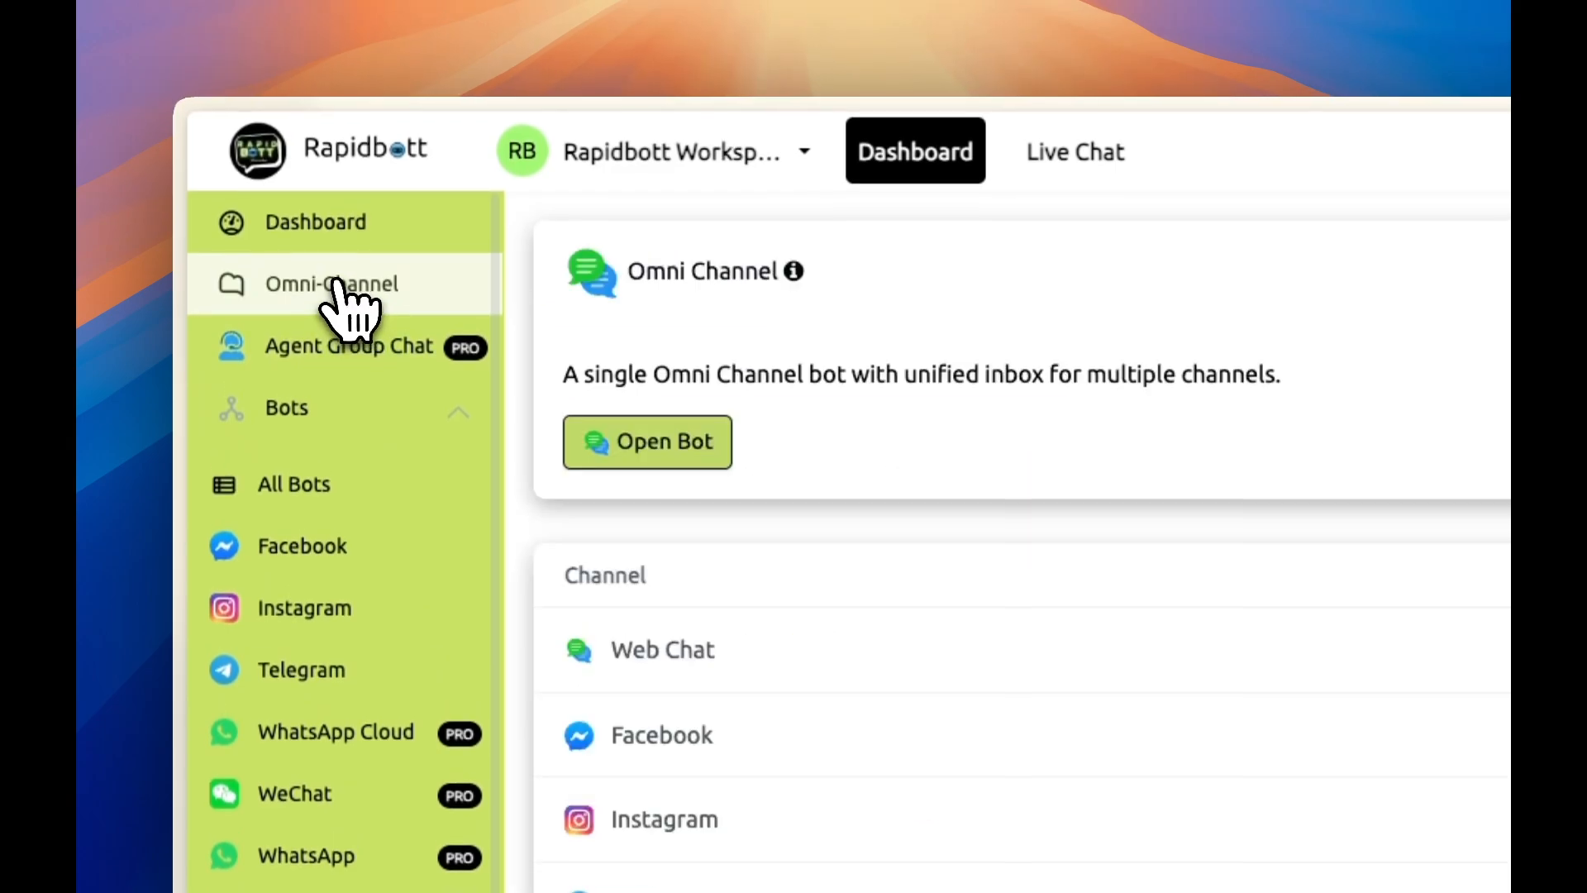
{"action": "left_click", "coordinate": [709, 453]}
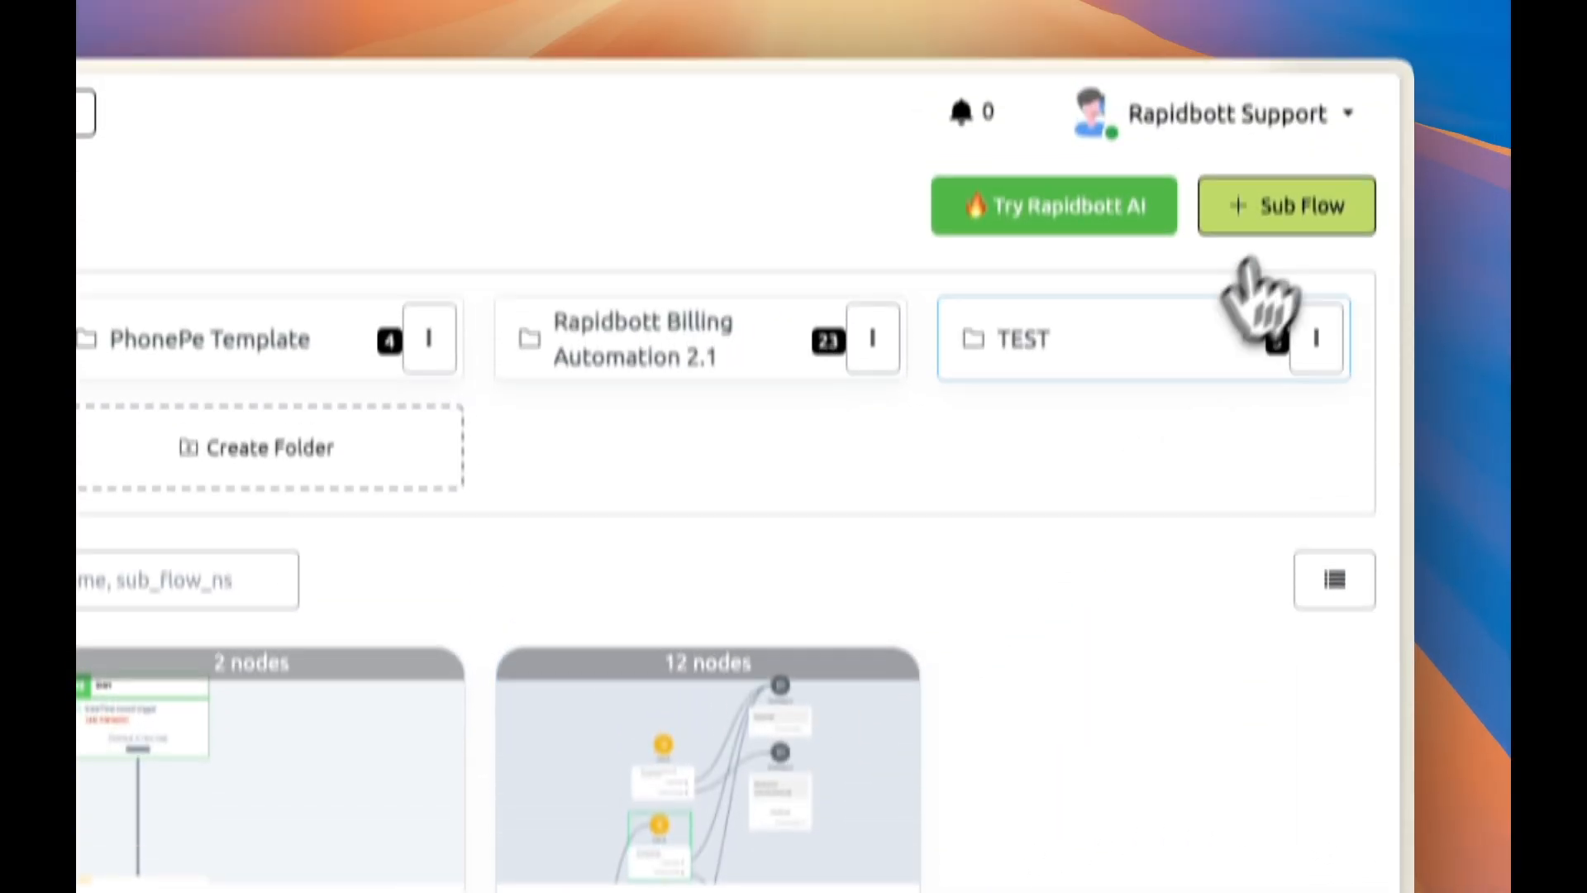
Step: Create a new sub flow of type Web named QuickChart
{"action": "left_click", "coordinate": [1302, 240]}
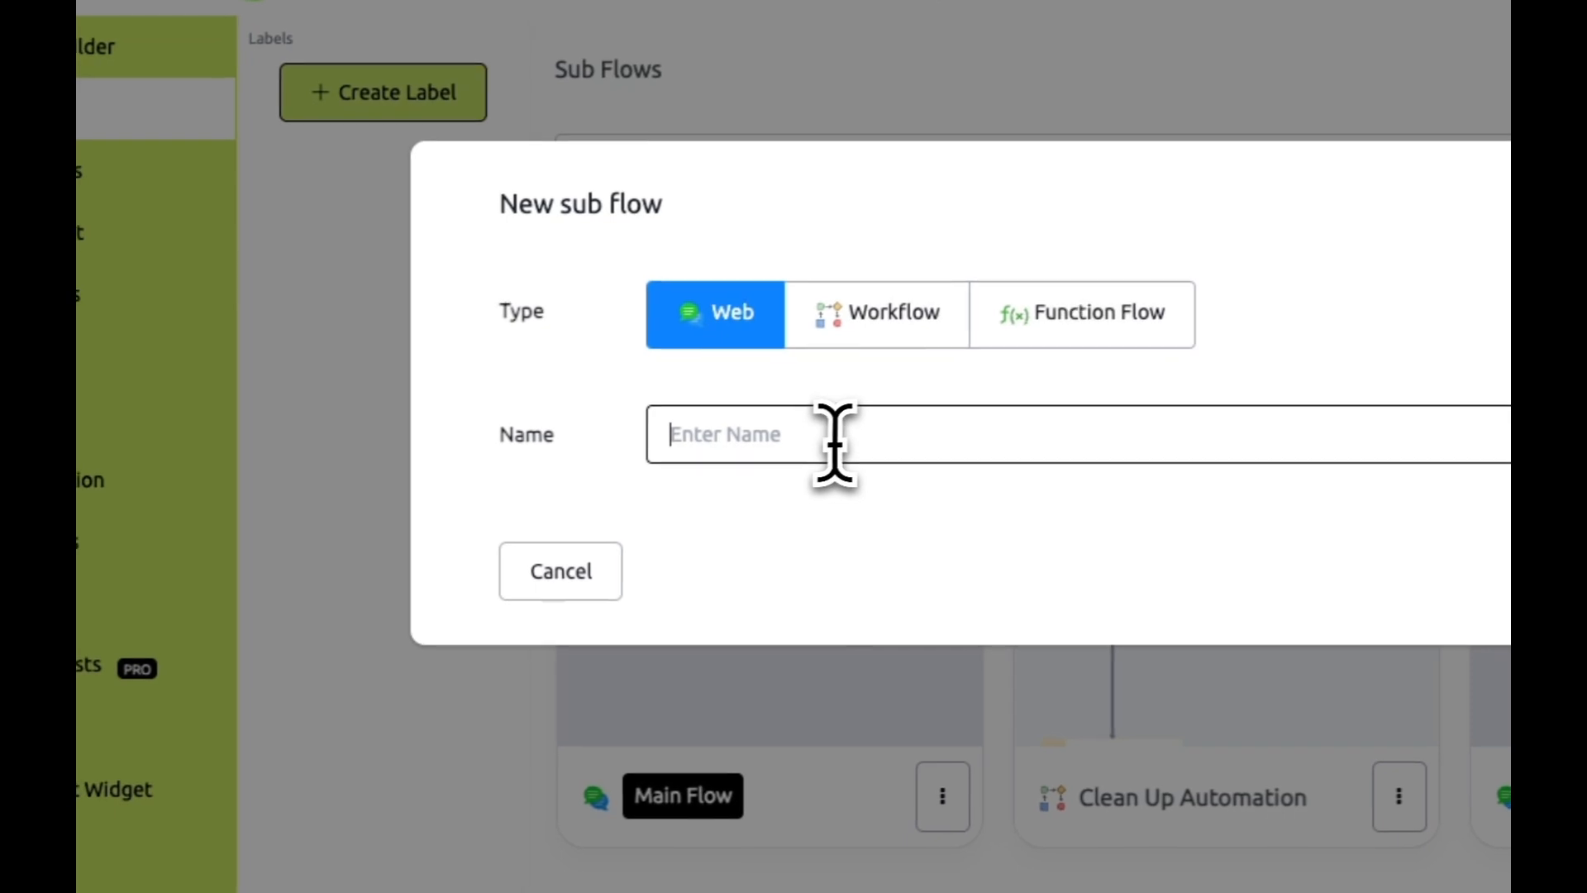
{"action": "type", "text": "QW"}
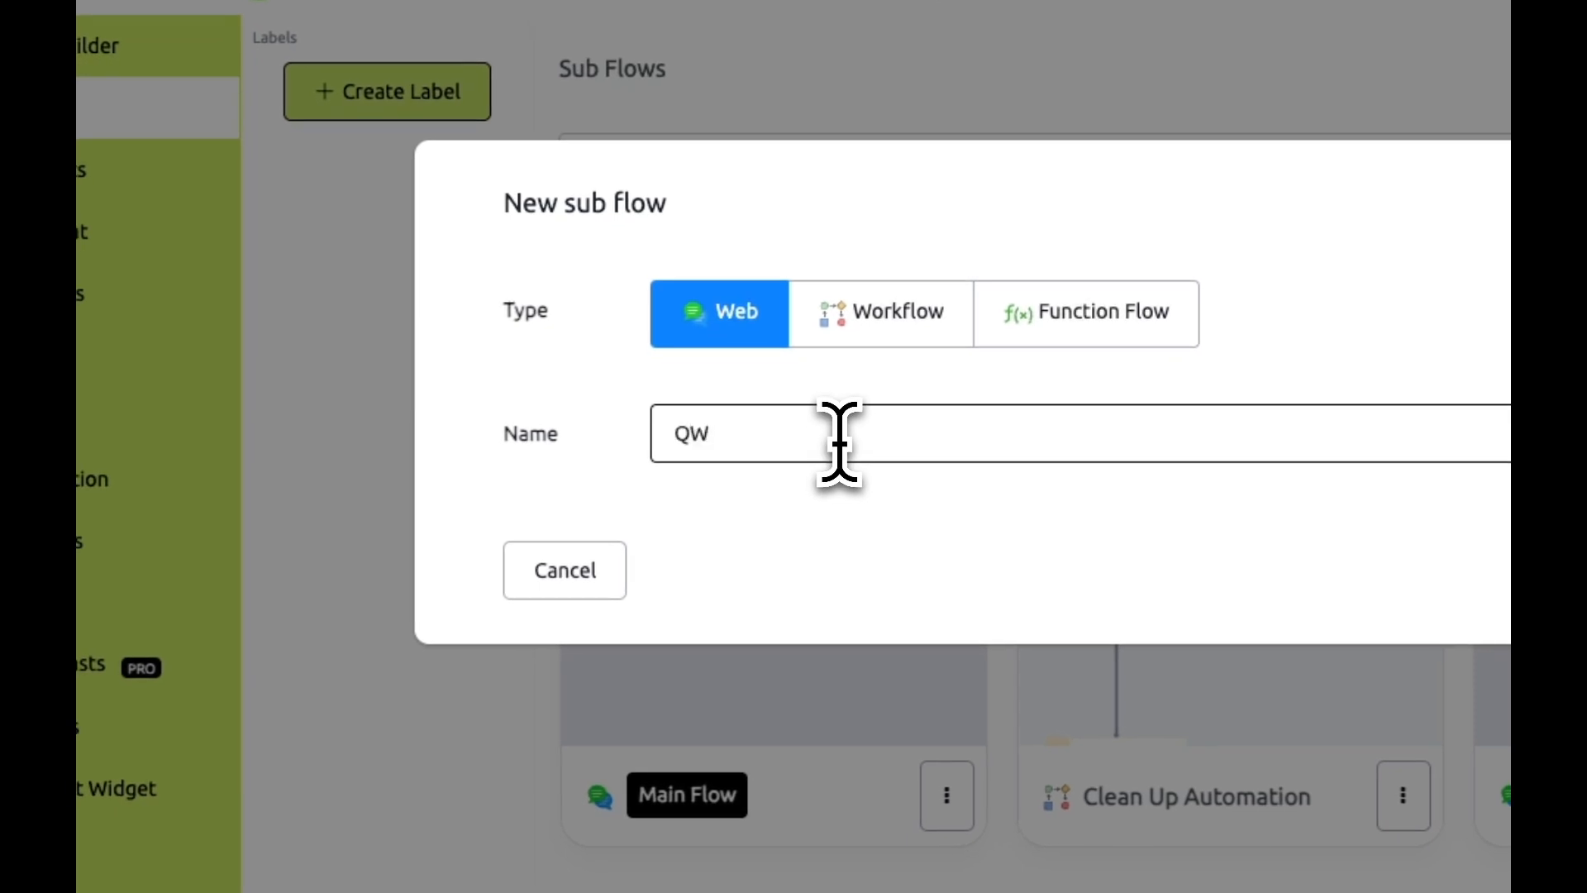
{"action": "key", "text": "BackSpace"}
{"action": "type", "text": "uick"}
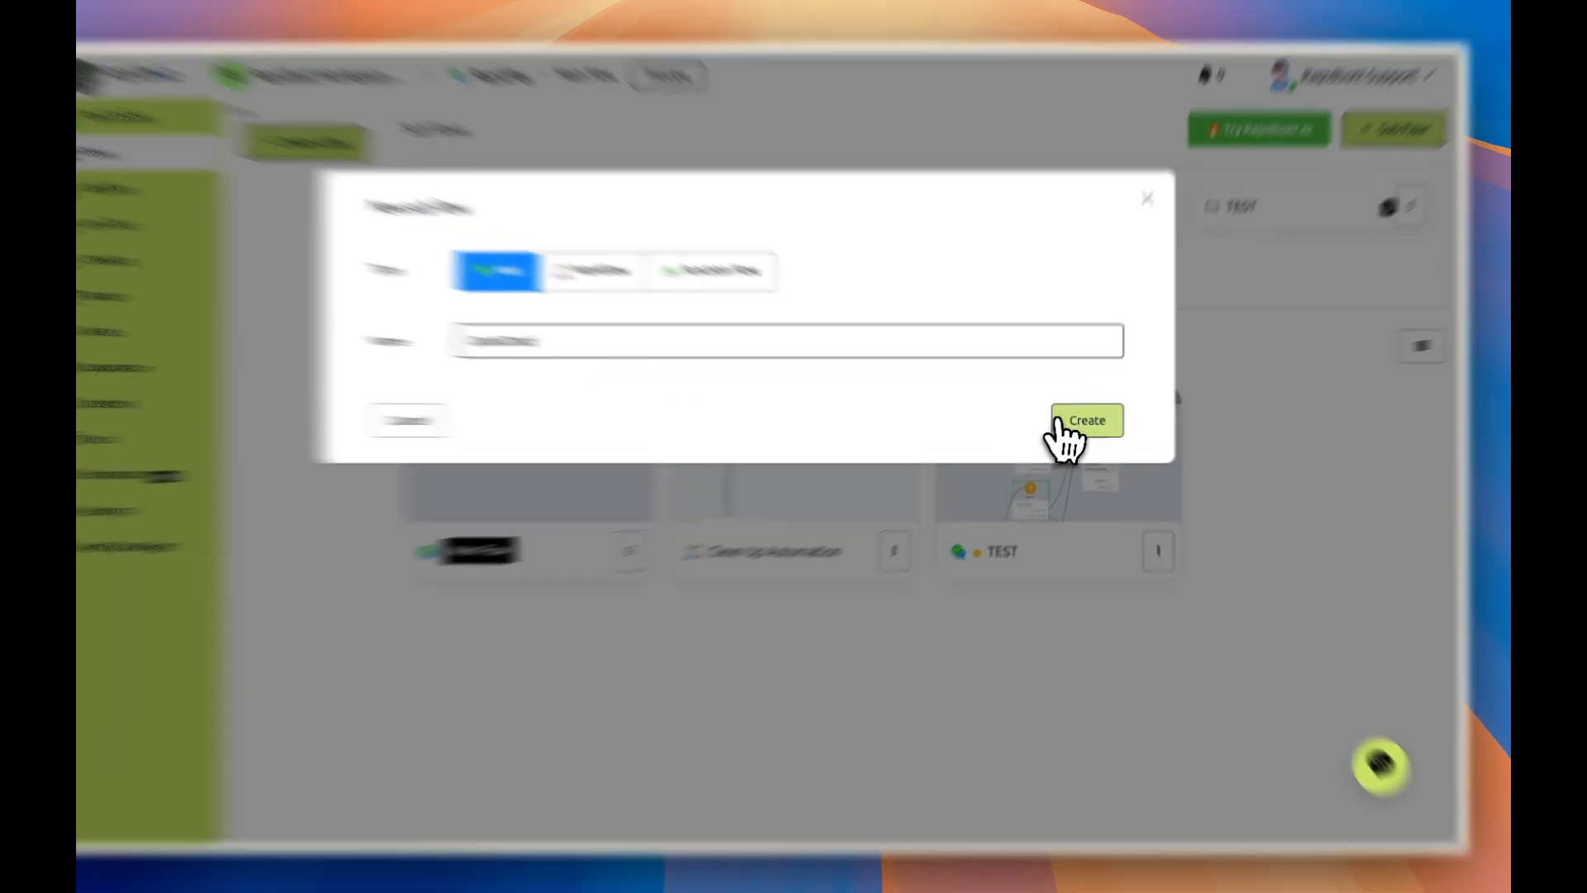
{"action": "left_click", "coordinate": [1085, 422]}
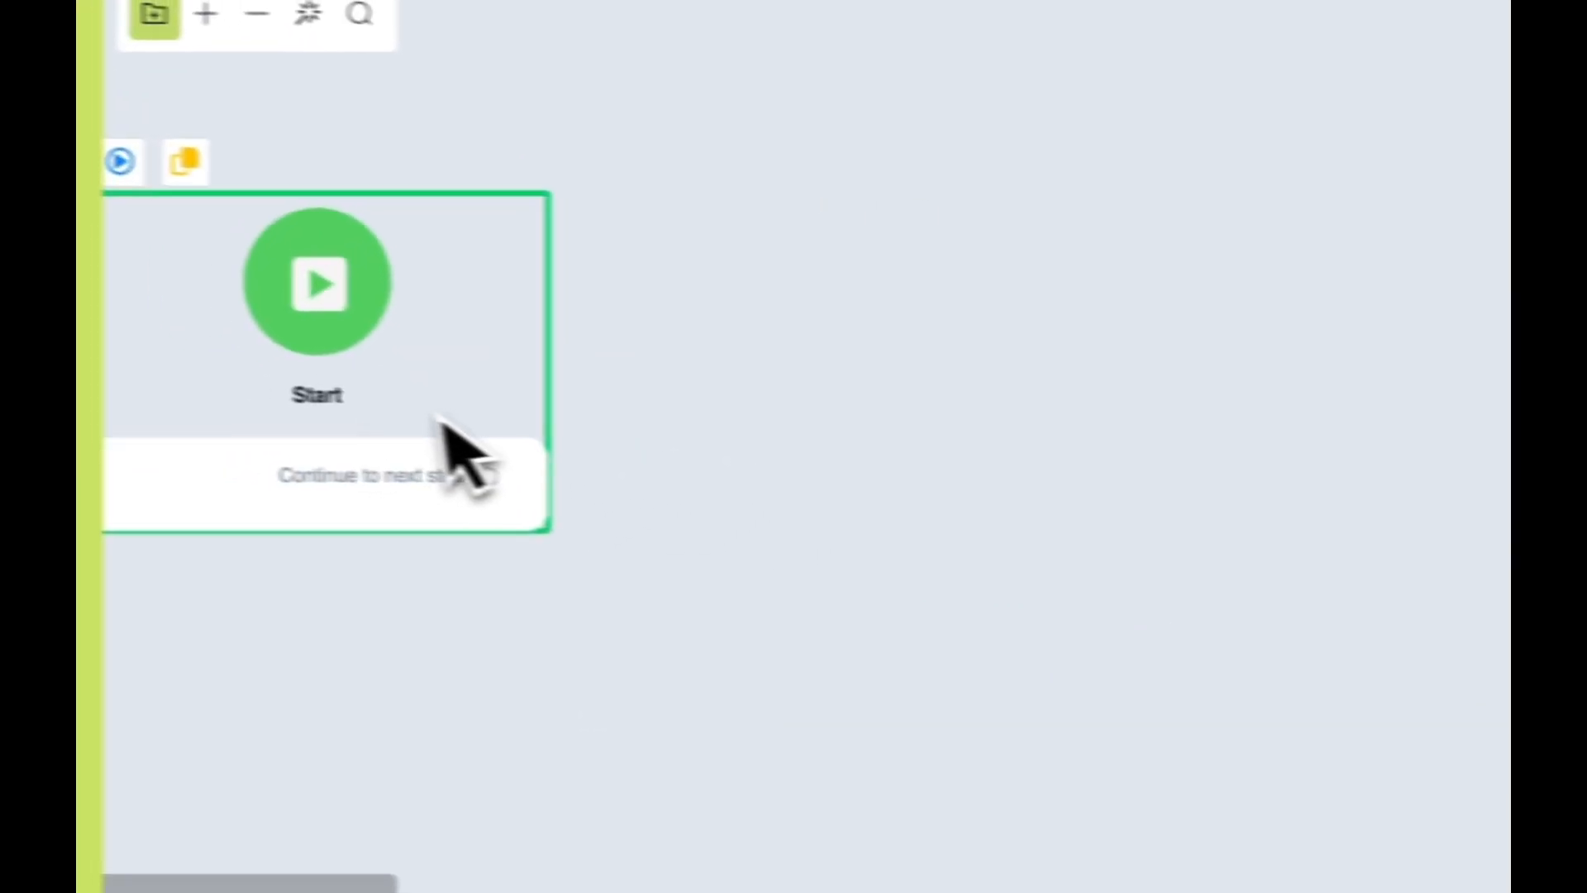
Step: Connect a new Action step to the Start node and add the QuickChart [1.0] integration to it
{"action": "left_click_drag", "start_coordinate": [545, 481], "coordinate": [1154, 294]}
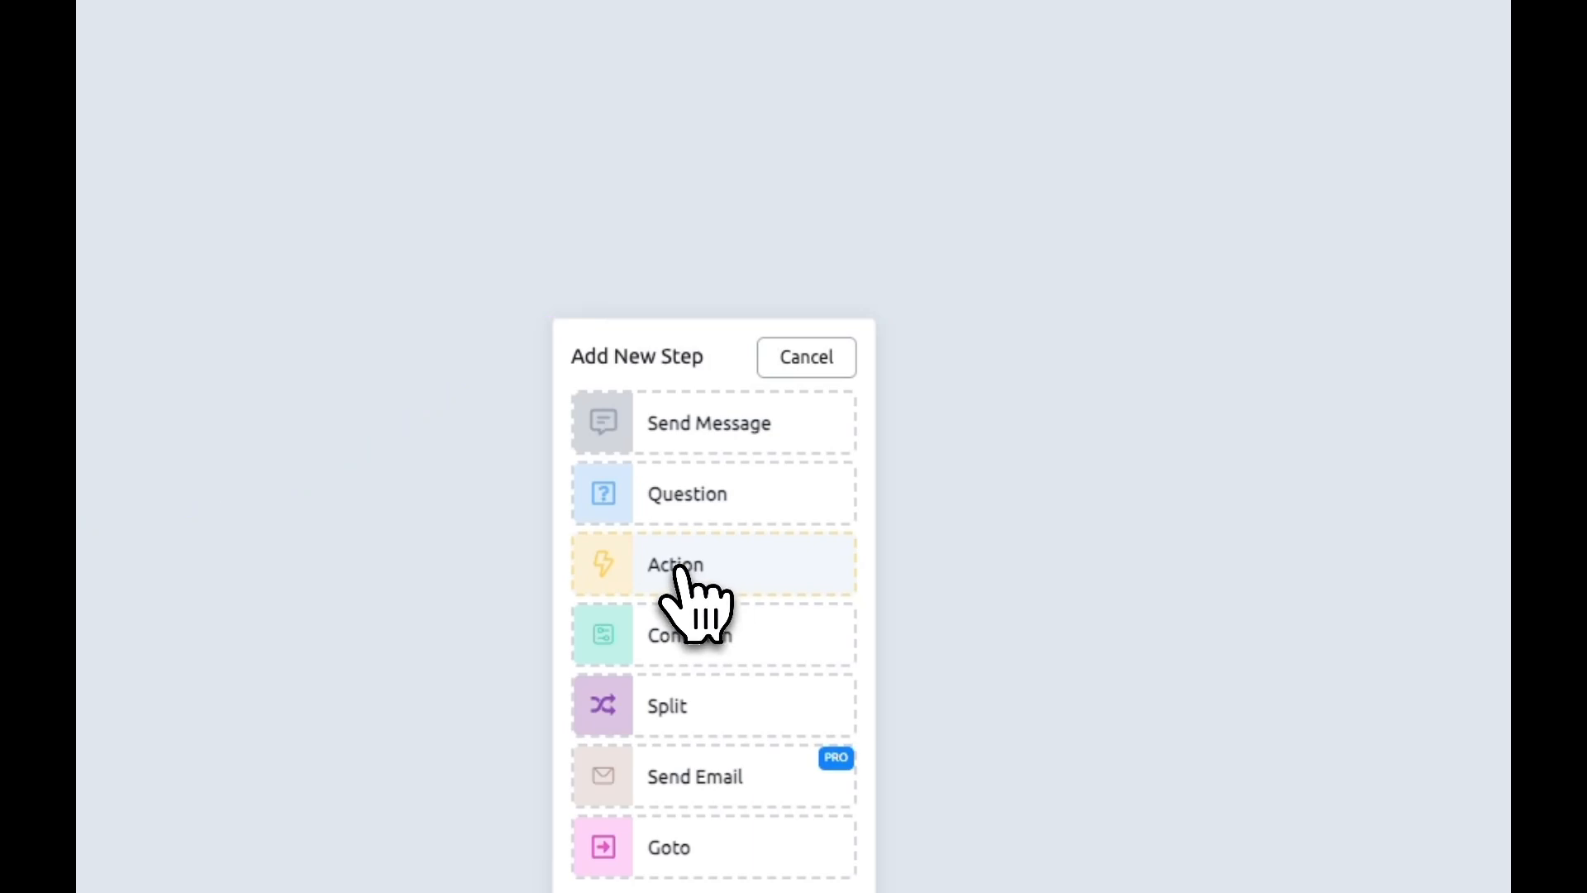
{"action": "left_click", "coordinate": [680, 569]}
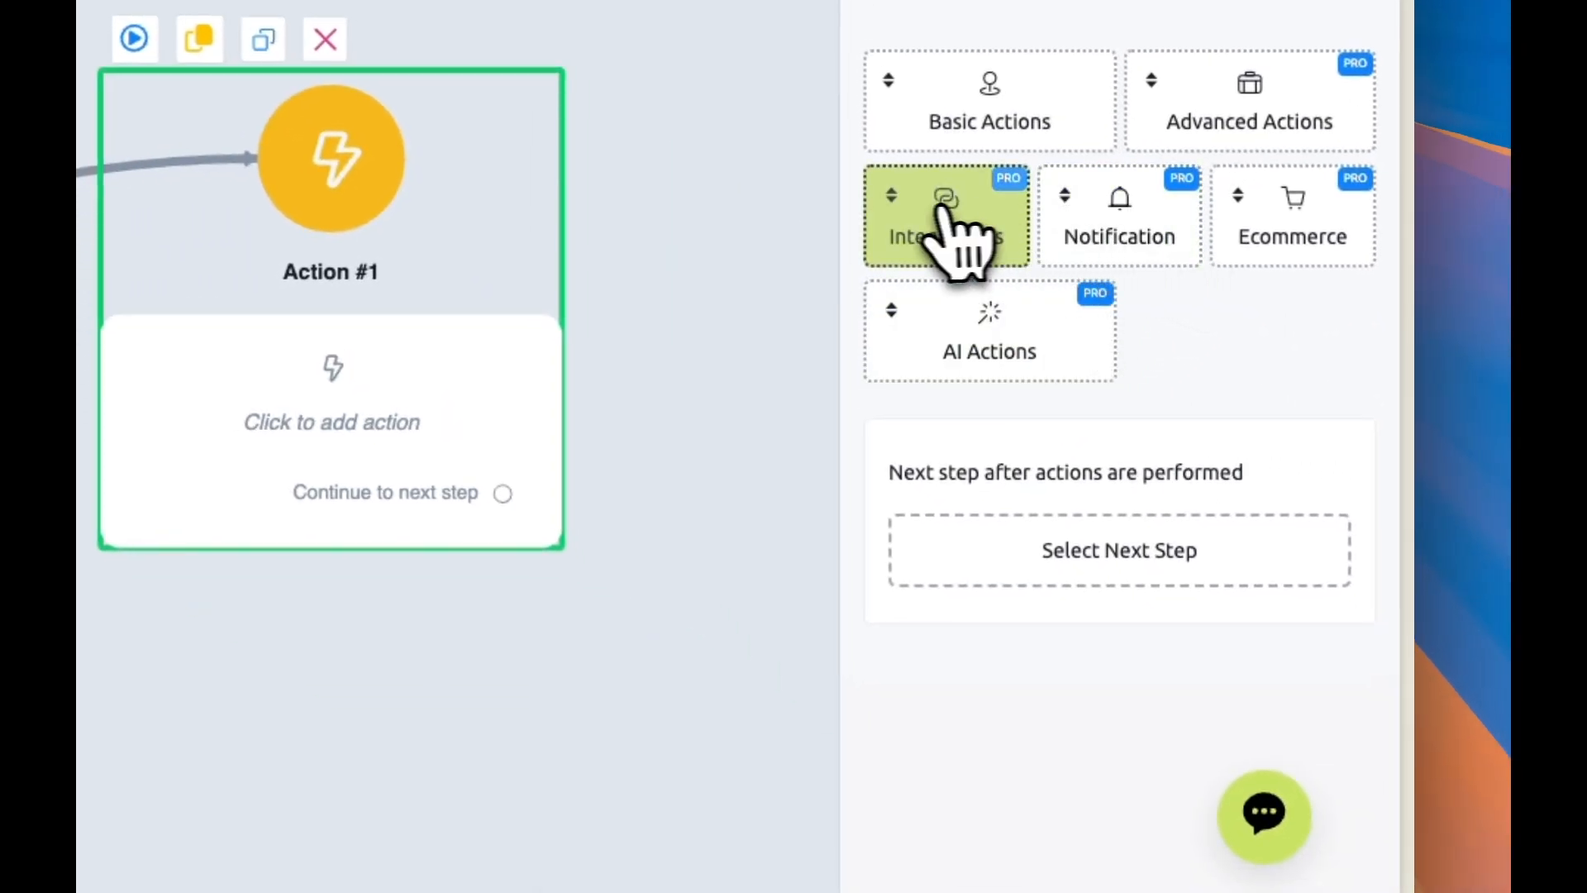
{"action": "left_click", "coordinate": [951, 239]}
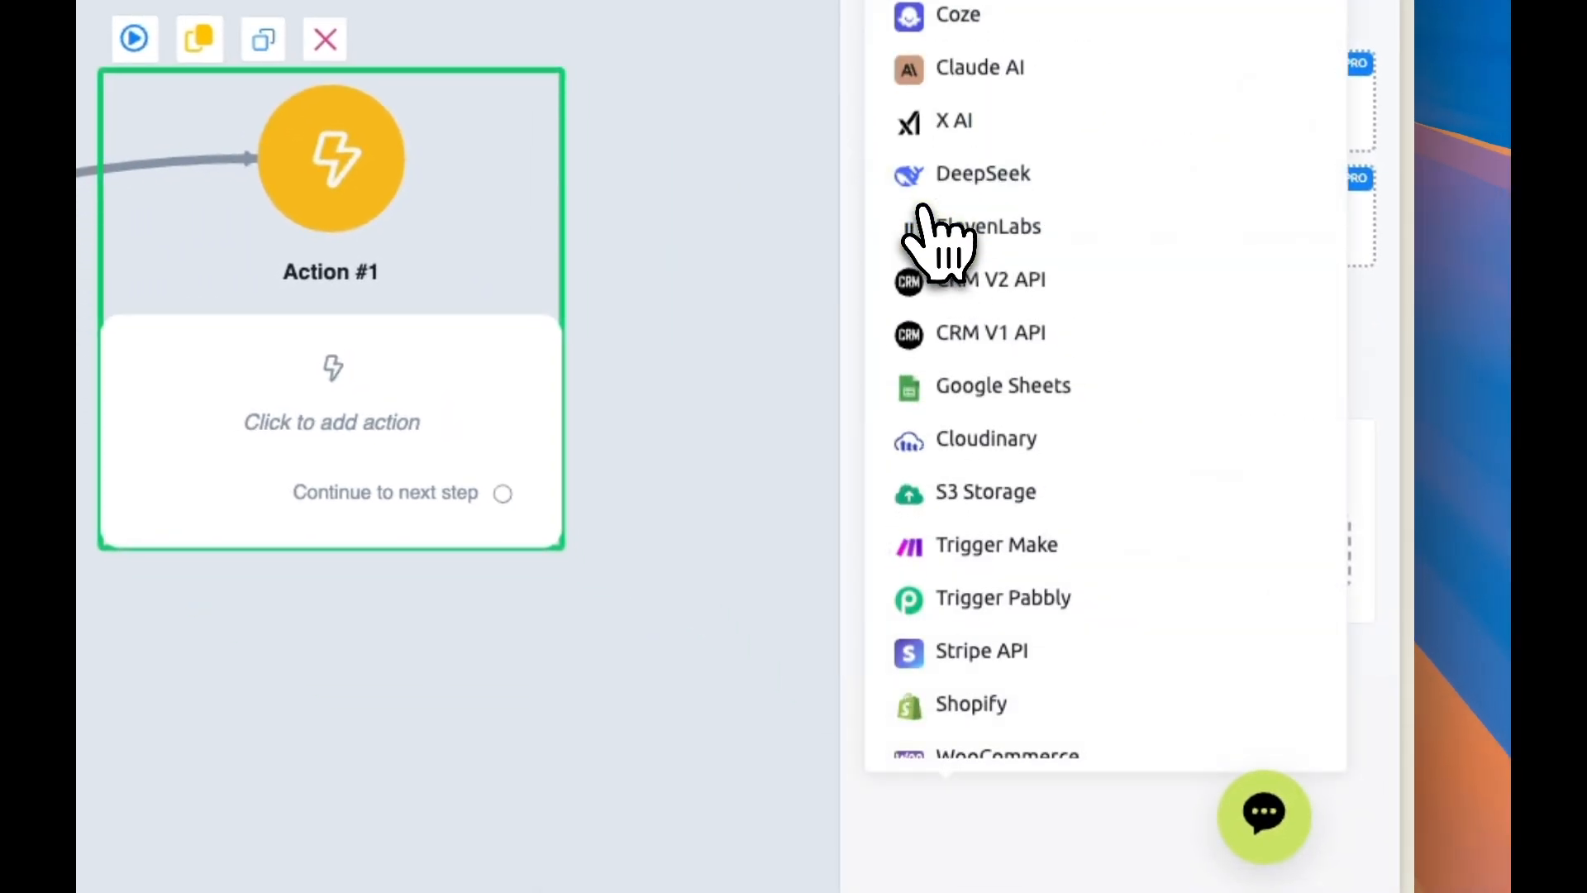
{"action": "scroll", "coordinate": [938, 579], "scroll_direction": "down", "scroll_amount": 6}
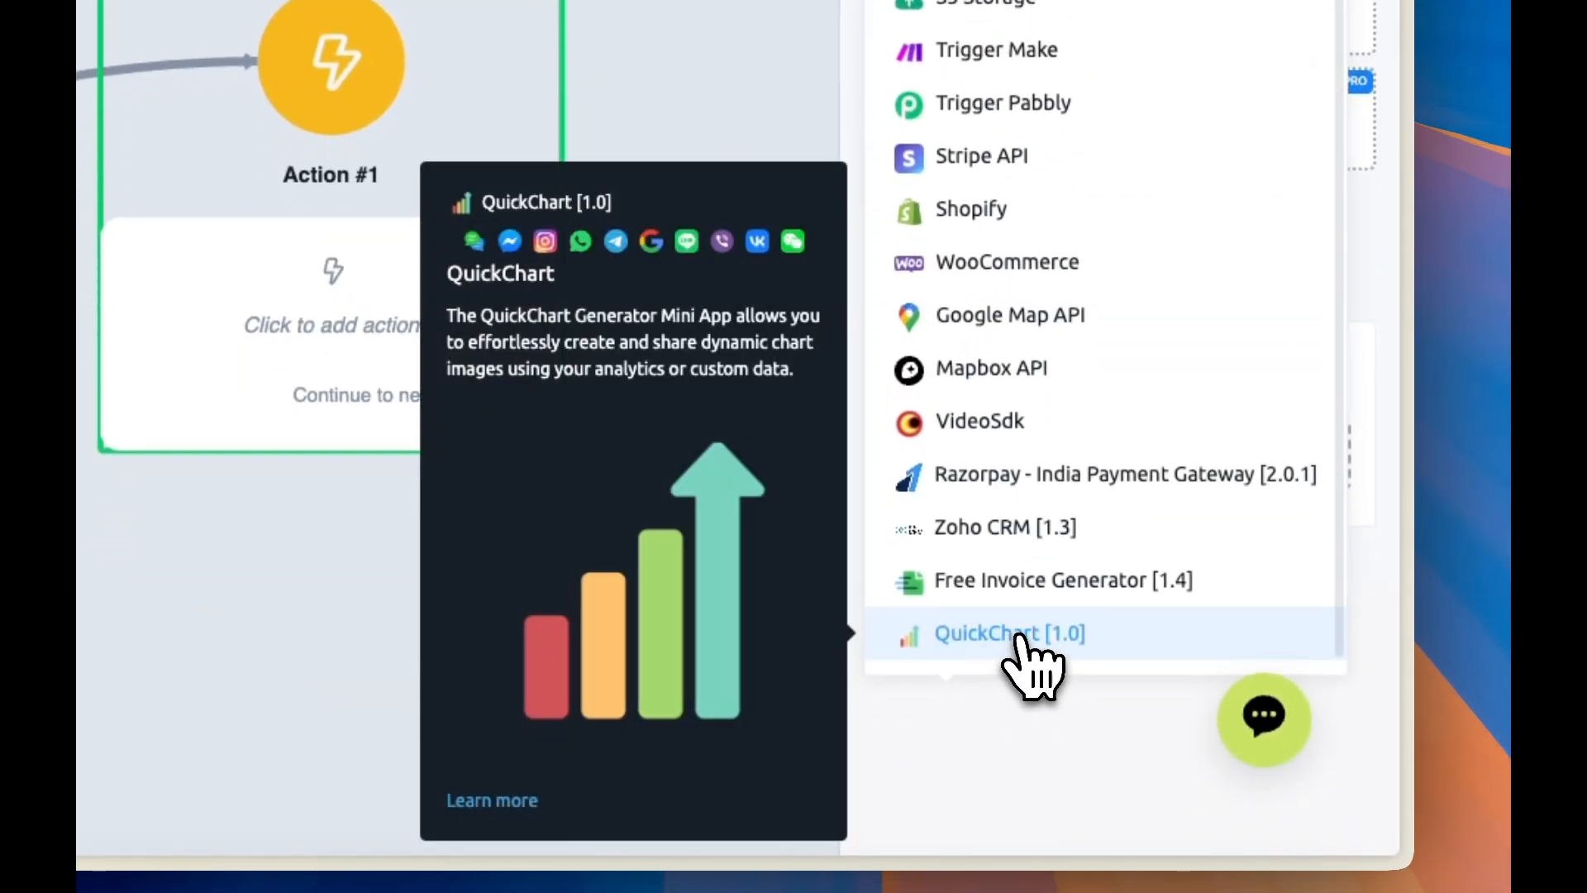
{"action": "left_click", "coordinate": [1021, 640]}
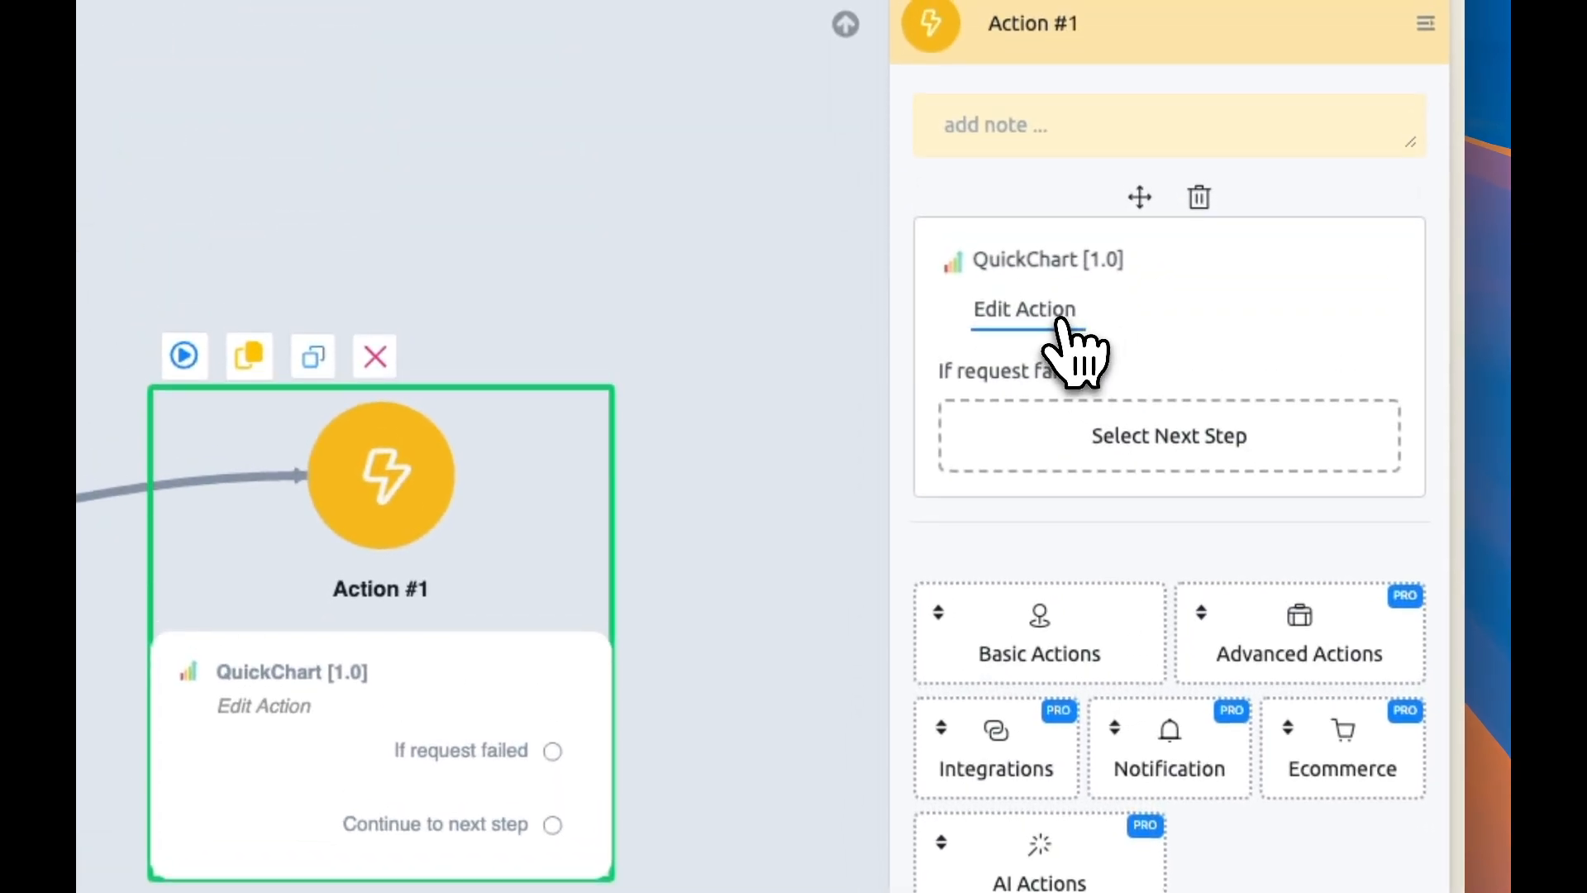
Step: Configure the QuickChart action as Create Simple Chart with the chart type Bar chart
{"action": "left_click", "coordinate": [1061, 323]}
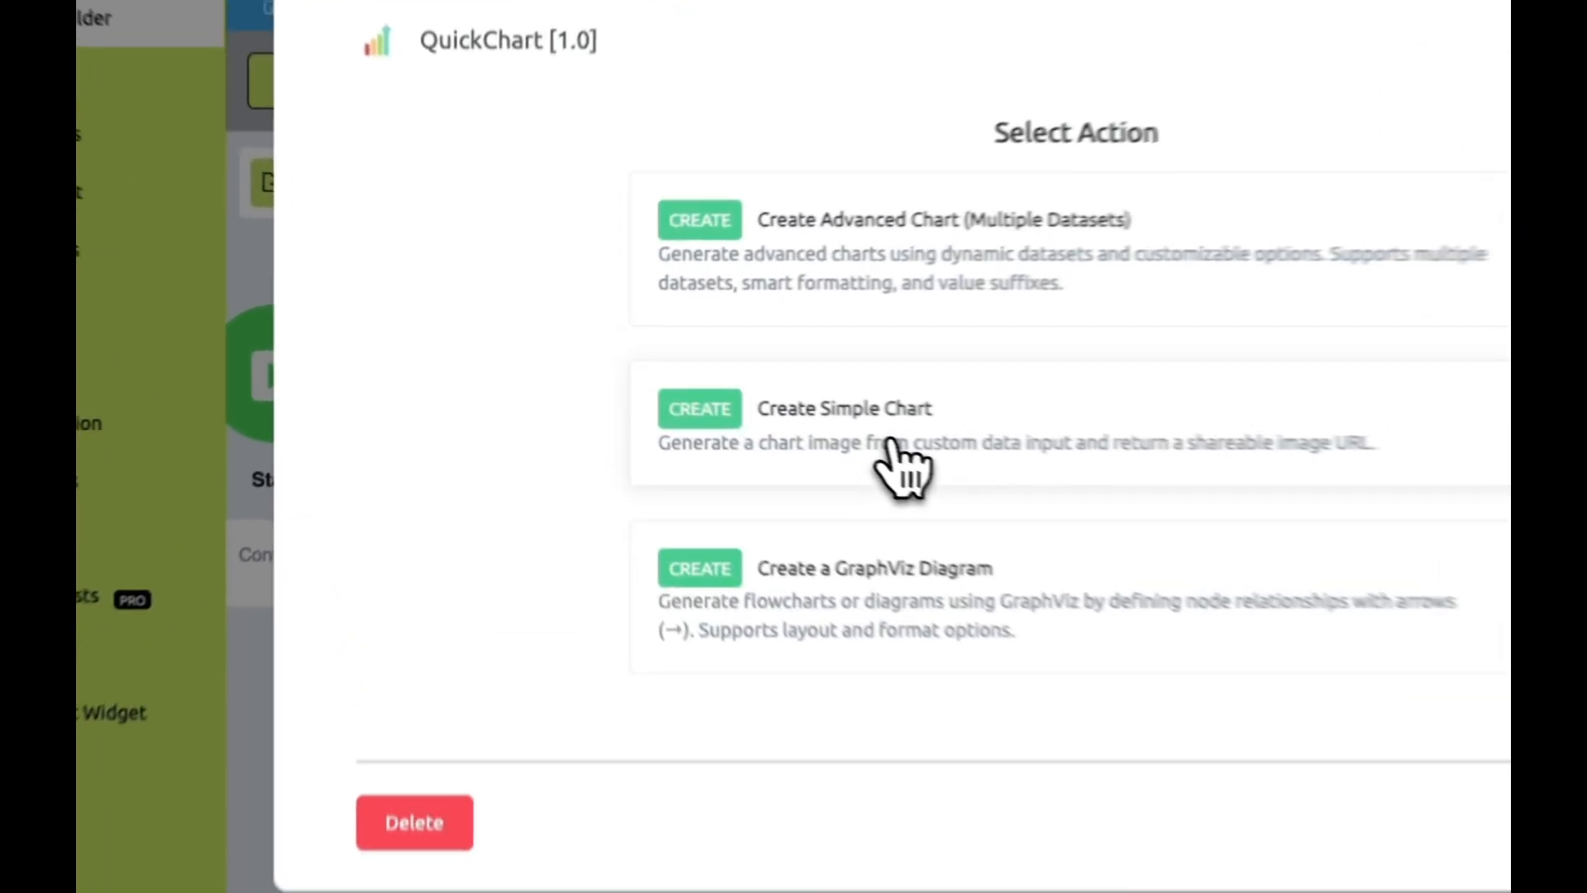
{"action": "left_click", "coordinate": [686, 385]}
{"action": "left_click", "coordinate": [670, 327]}
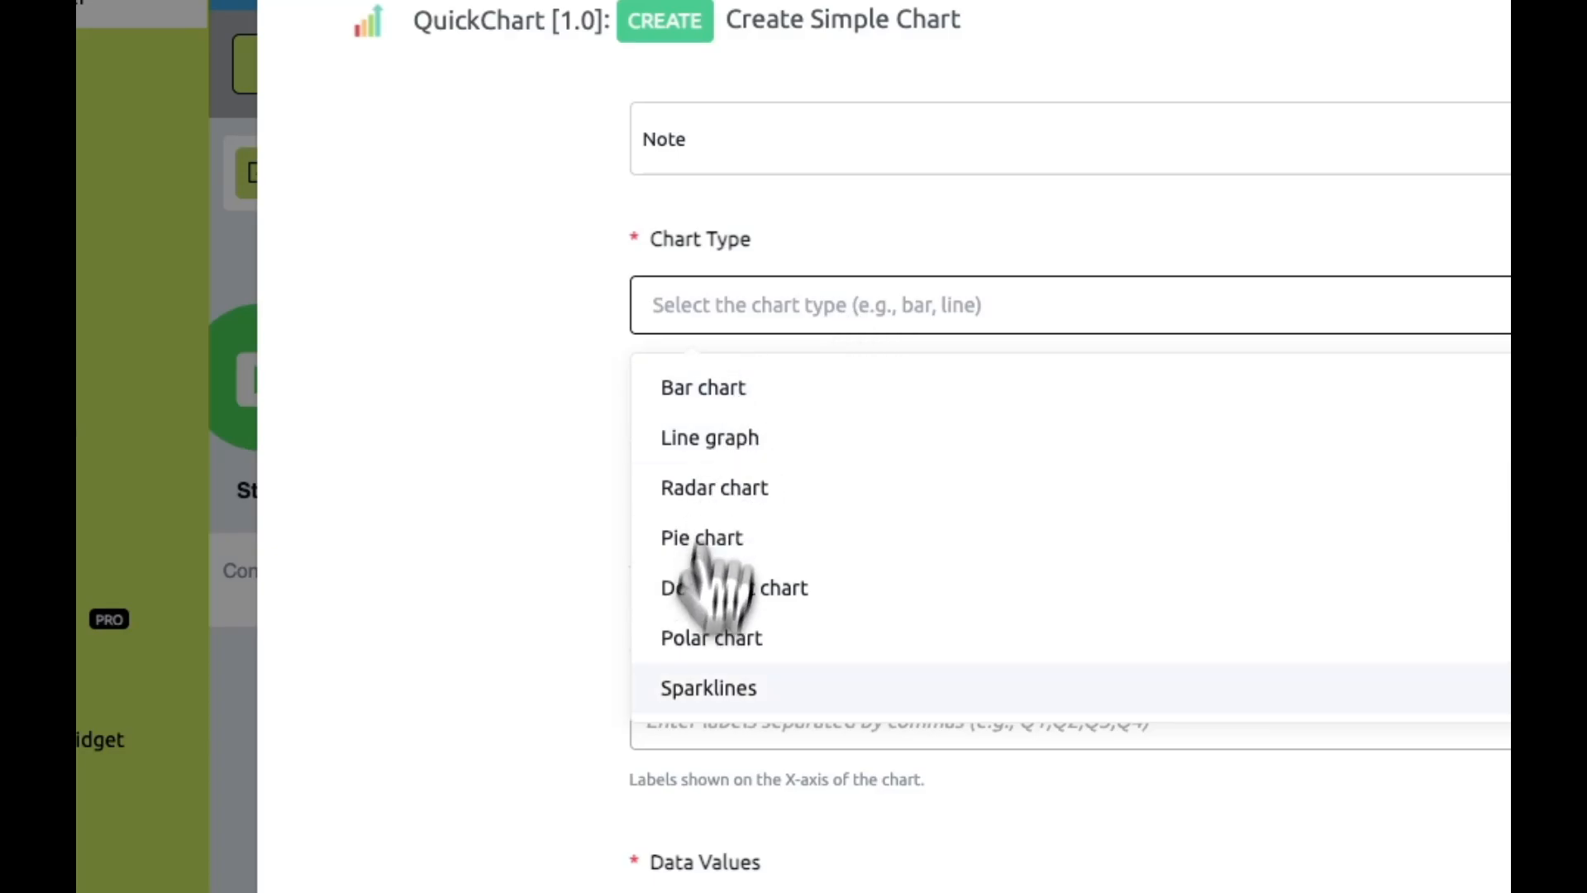
{"action": "left_click", "coordinate": [731, 389]}
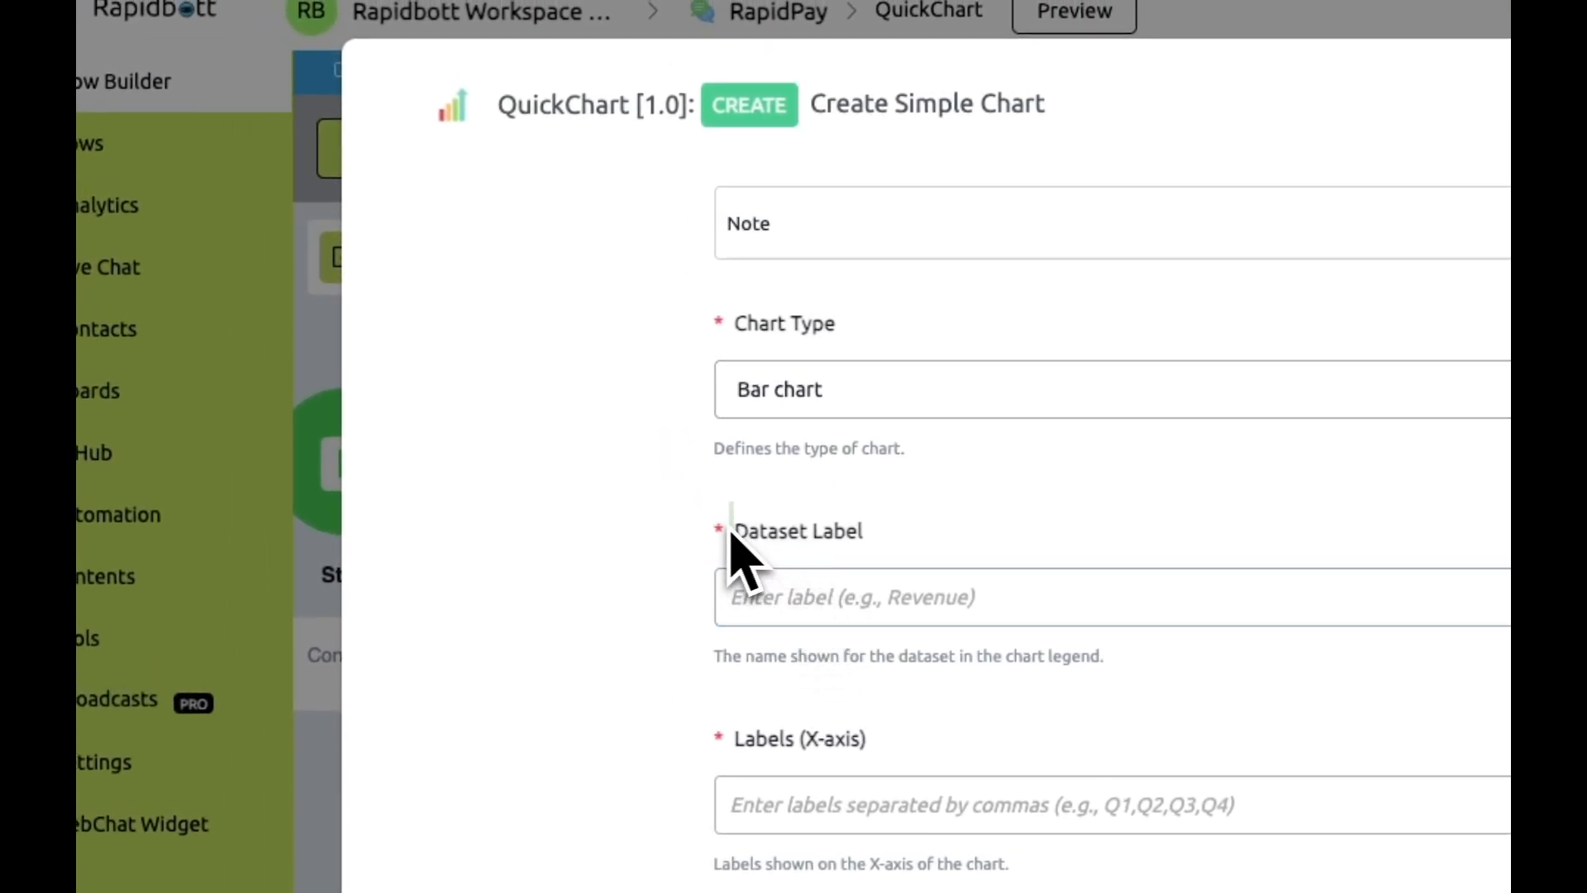
Step: Set the dataset label to Revenue and the X-axis labels to Q1, Q2
{"action": "left_click_drag", "start_coordinate": [731, 532], "coordinate": [879, 549]}
{"action": "left_click", "coordinate": [853, 604]}
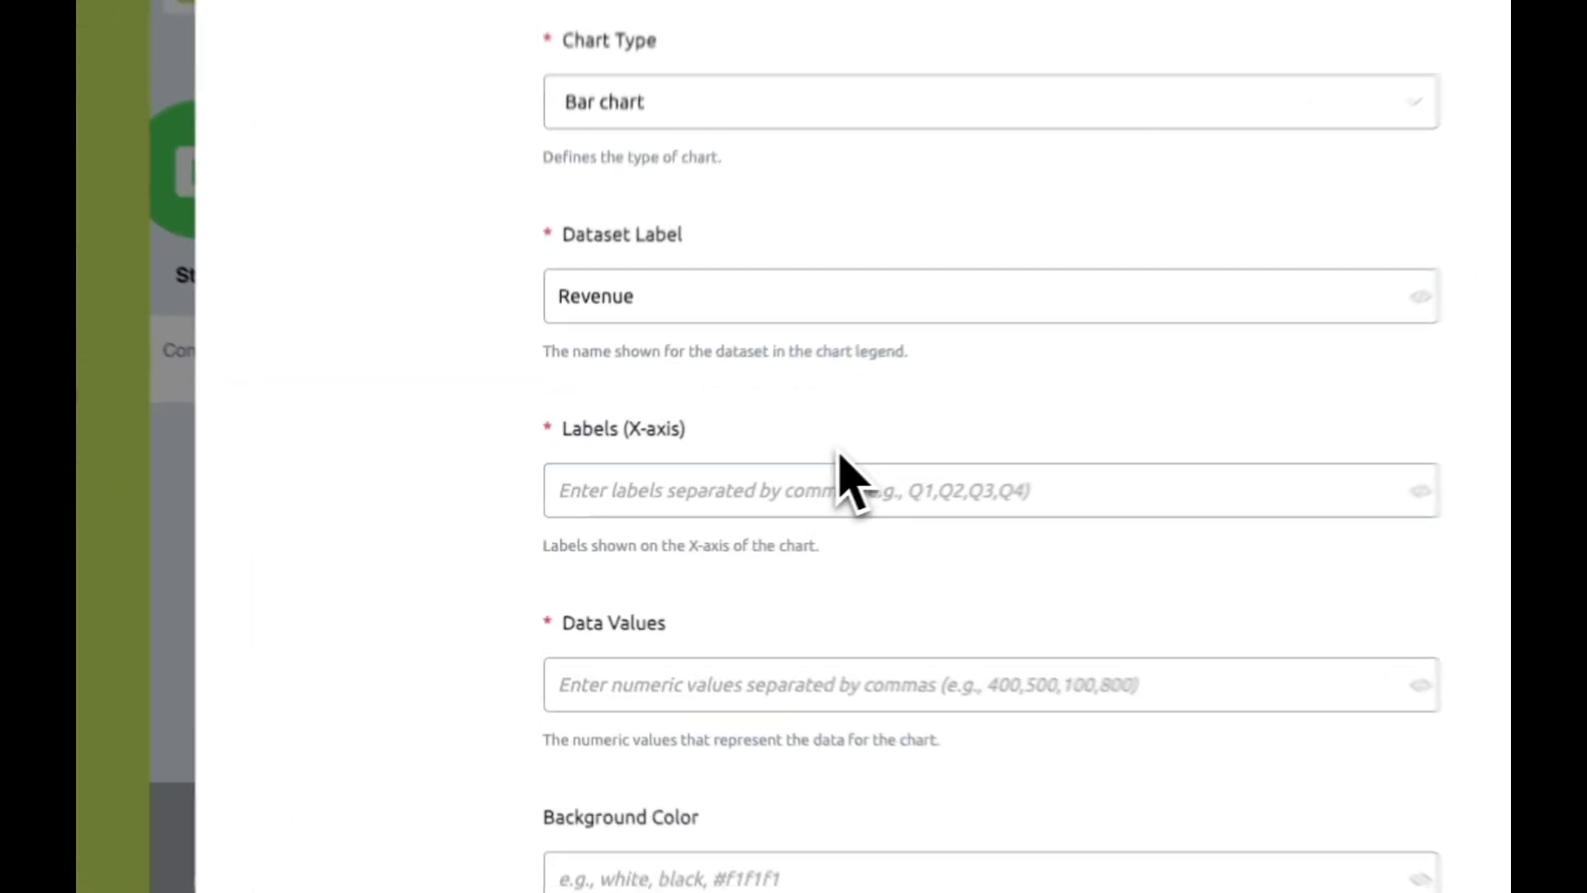
{"action": "left_click", "coordinate": [556, 533]}
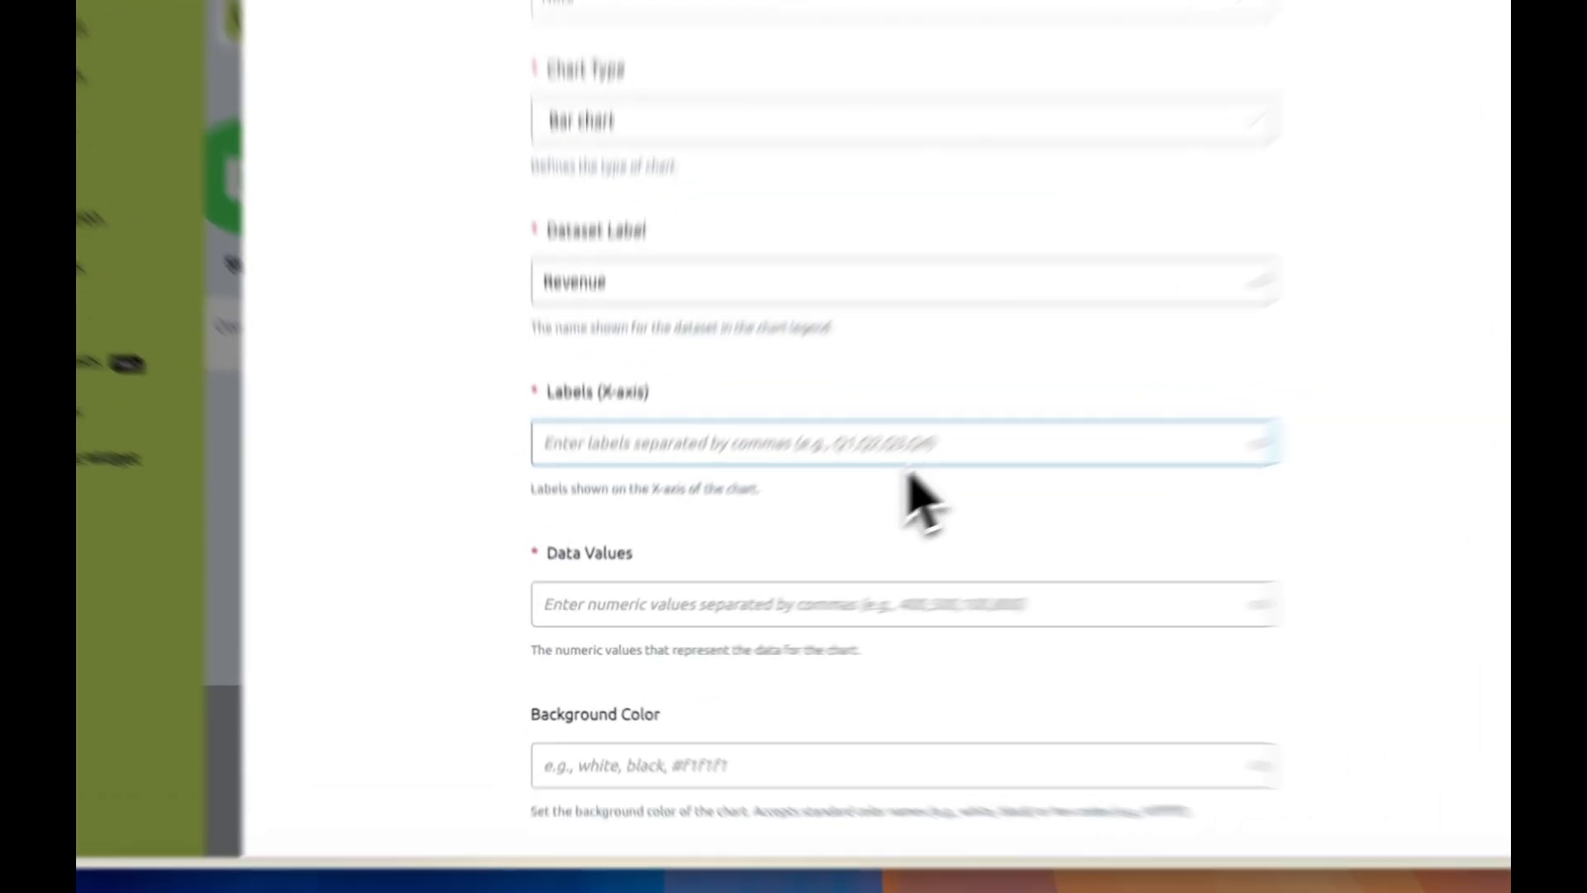
{"action": "type", "text": "Q1, Q2"}
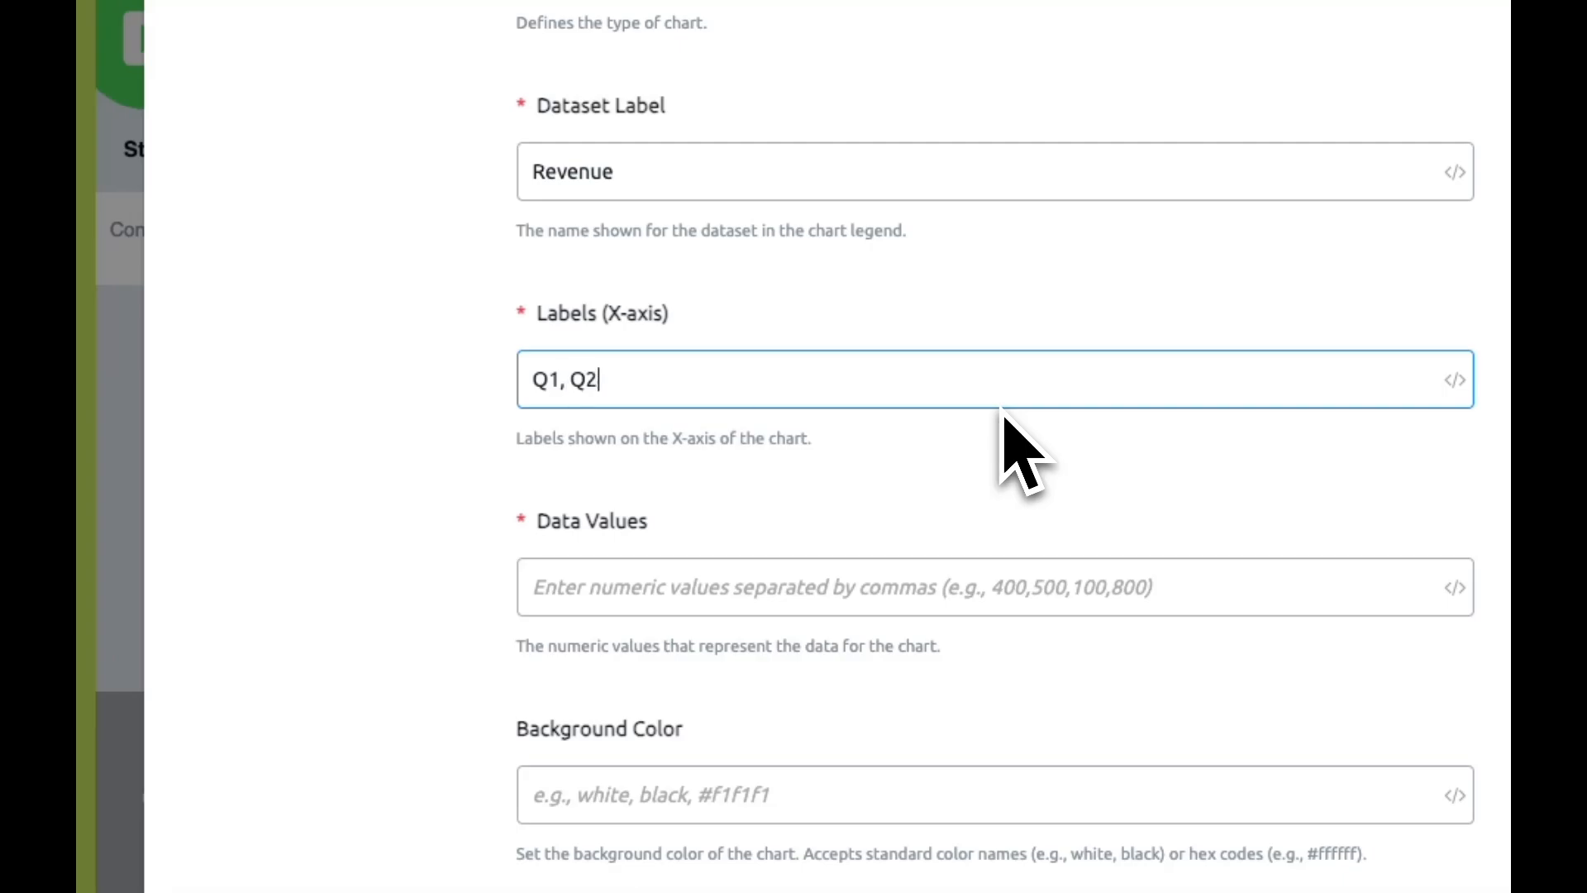
Step: Enter 400, 500 as the chart's data values
{"action": "left_click", "coordinate": [640, 587]}
{"action": "scroll", "coordinate": [637, 585], "scroll_direction": "down", "scroll_amount": 1}
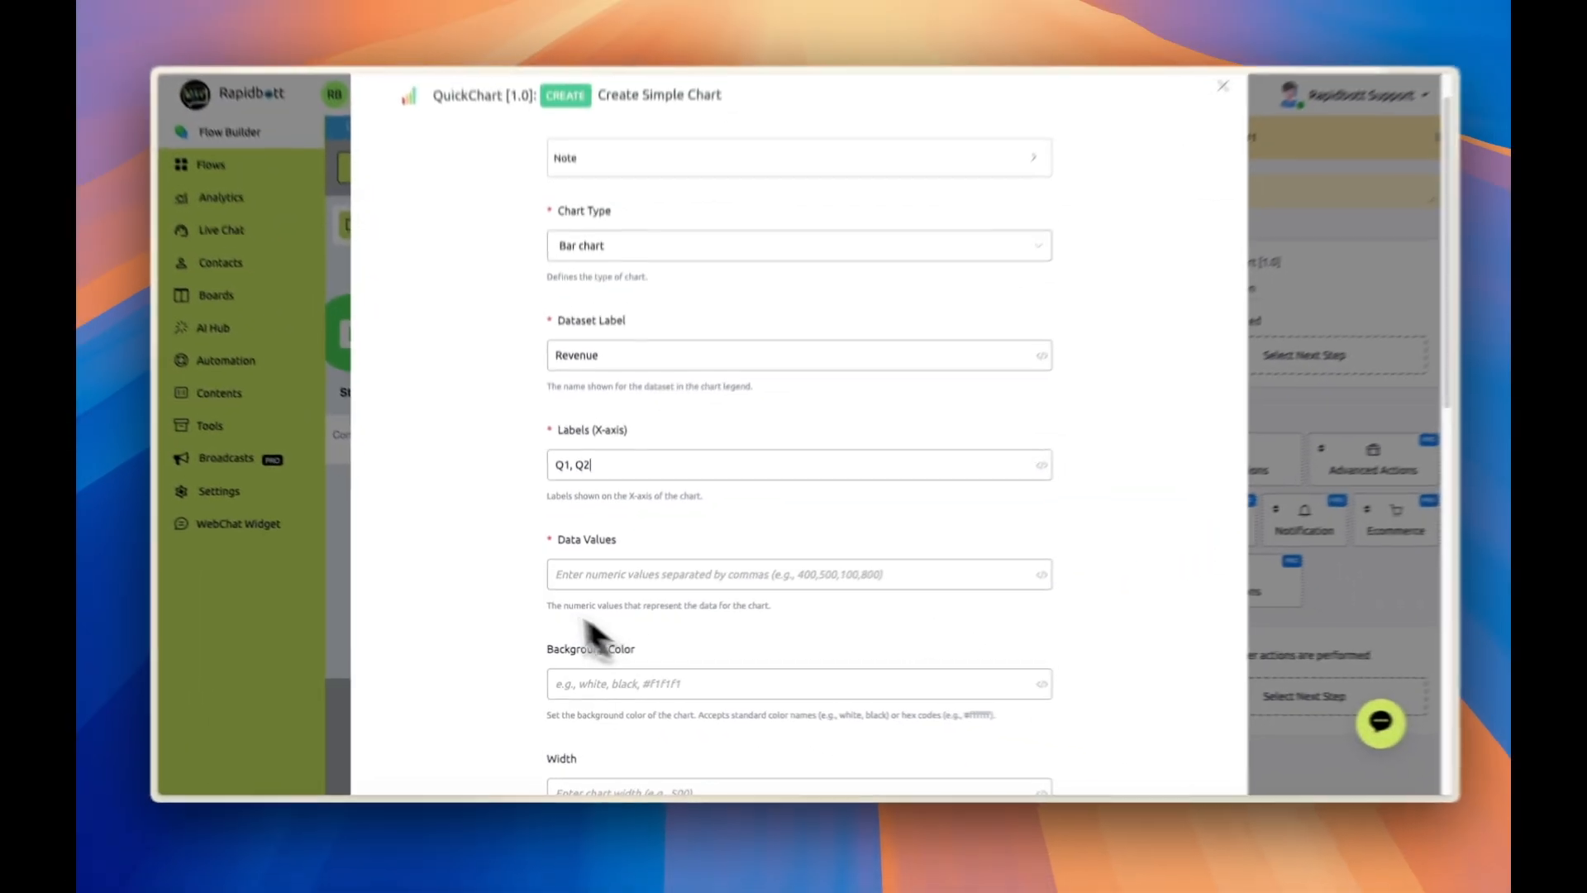
{"action": "left_click_drag", "start_coordinate": [519, 553], "coordinate": [1080, 551]}
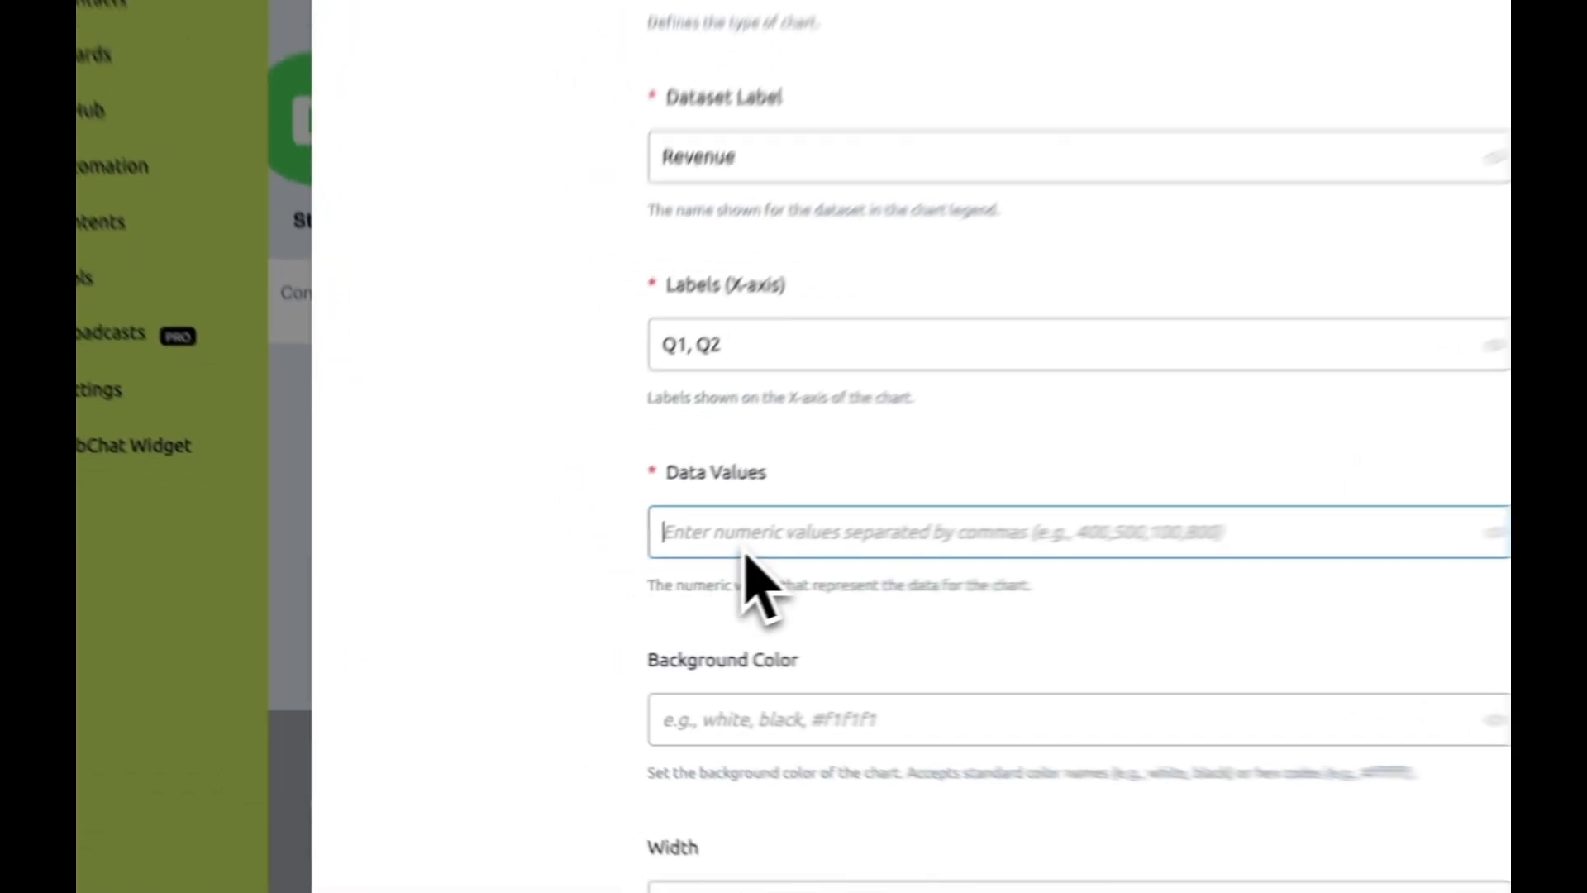
{"action": "type", "text": "400, 500"}
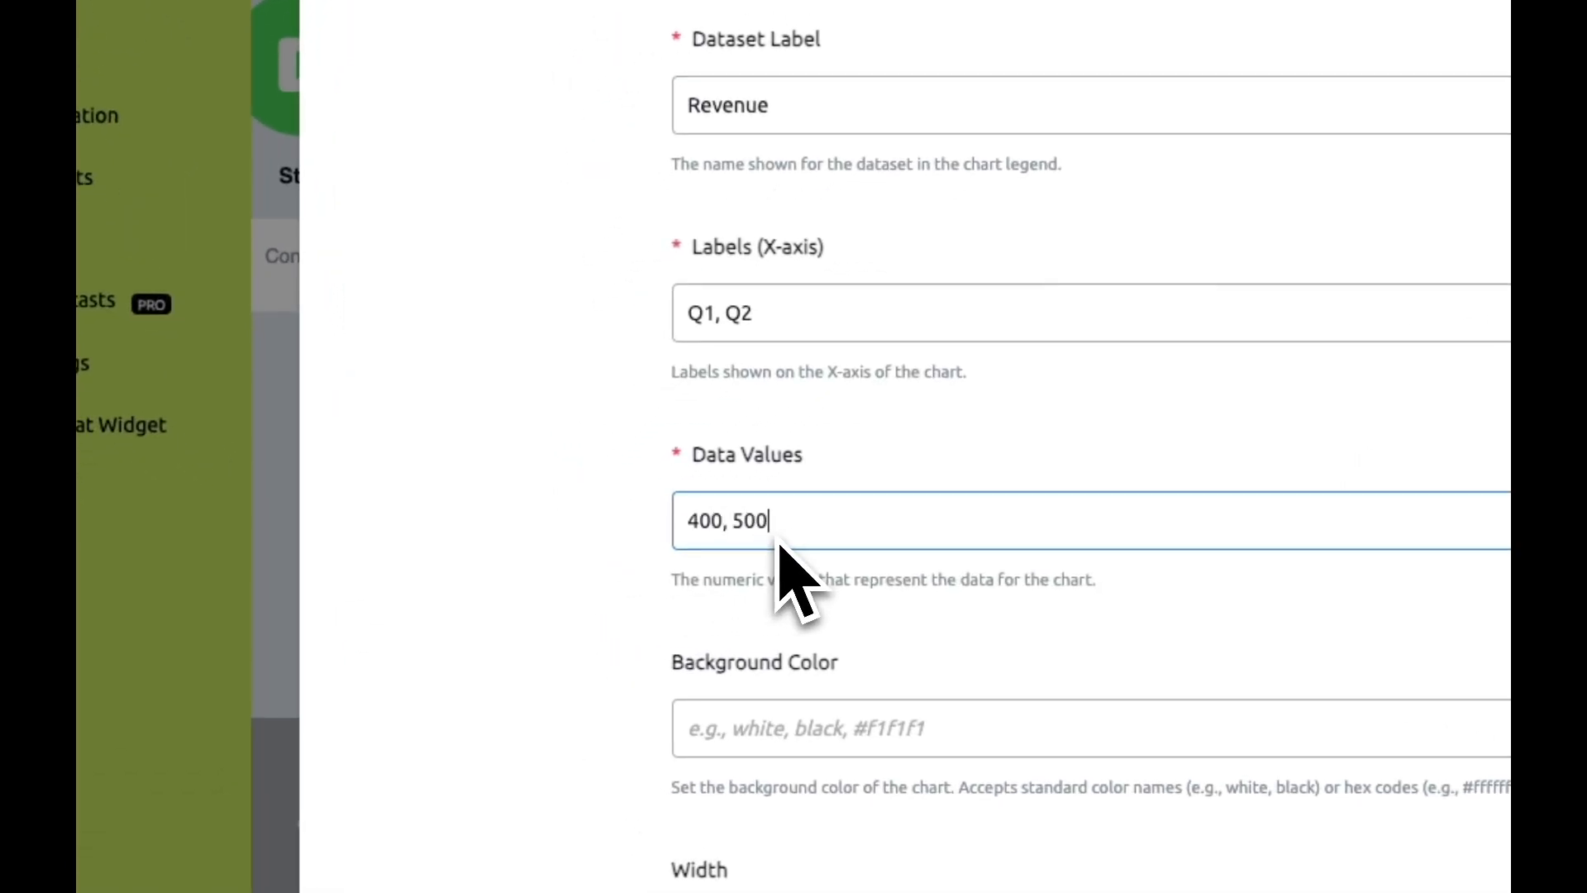
Step: Map the Chart Image response to the Chart Image custom field and save the action, leaving the optional chart settings empty
{"action": "scroll", "coordinate": [909, 630], "scroll_direction": "down", "scroll_amount": 2}
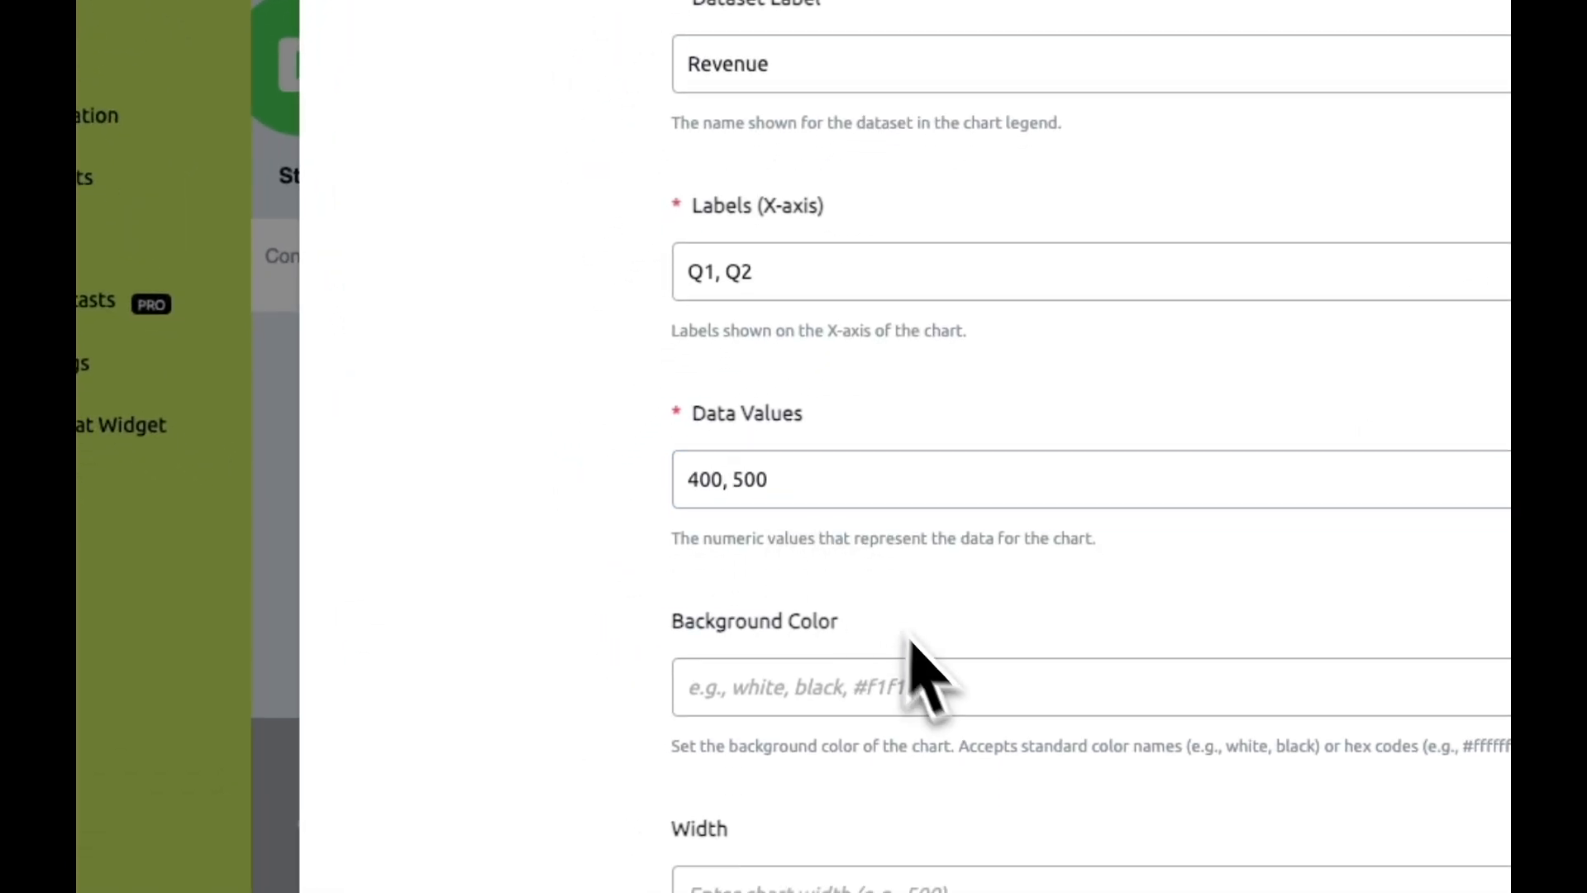
{"action": "scroll", "coordinate": [967, 455], "scroll_direction": "down", "scroll_amount": 3}
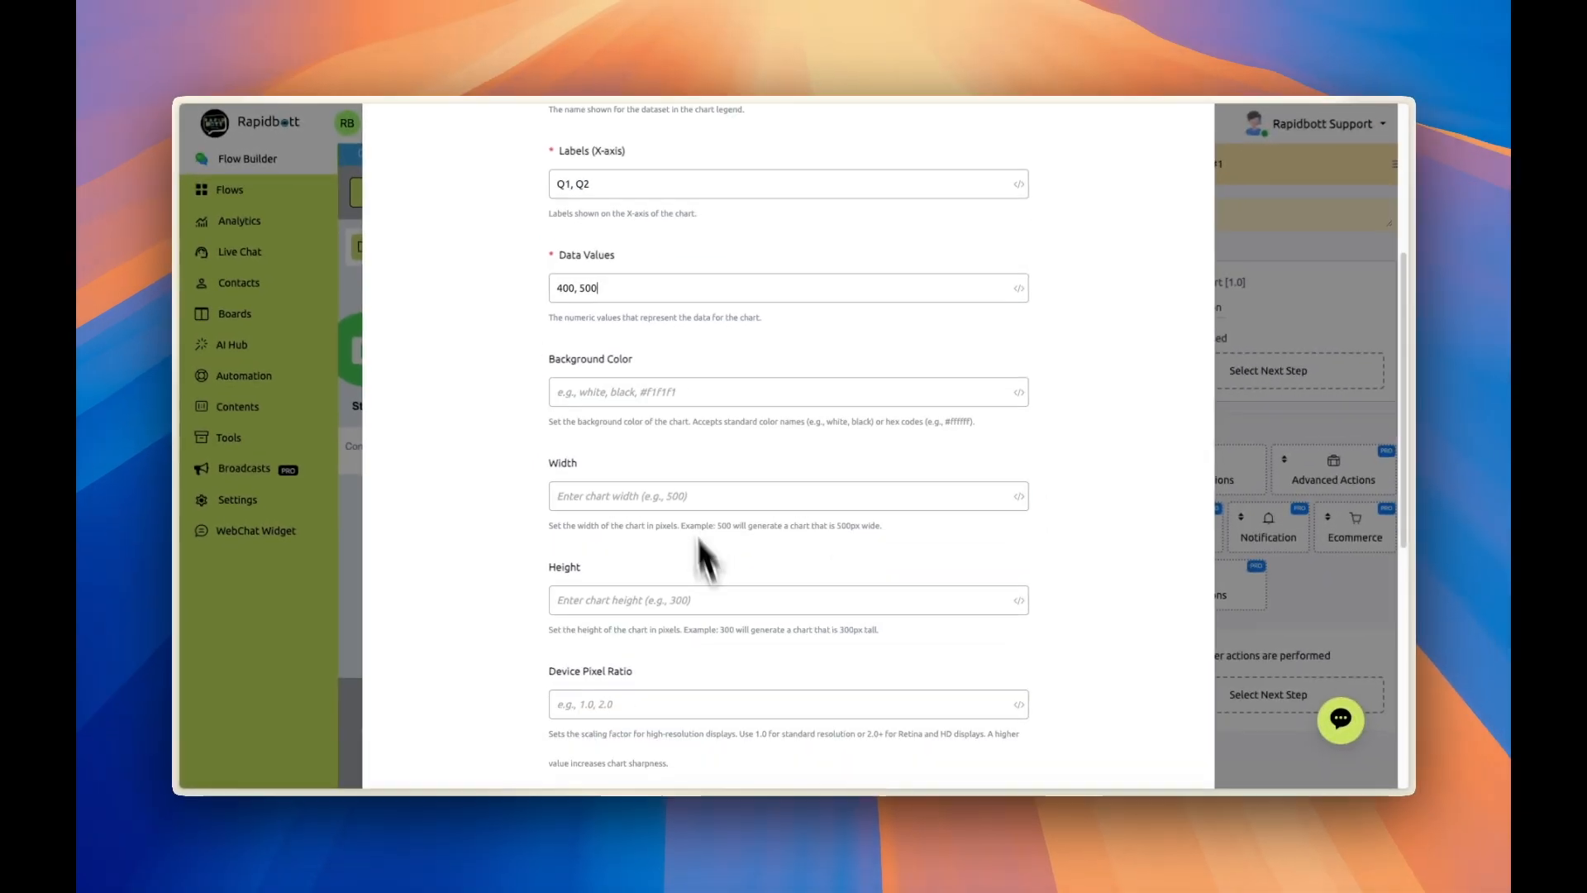
{"action": "scroll", "coordinate": [705, 558], "scroll_direction": "down", "scroll_amount": 1}
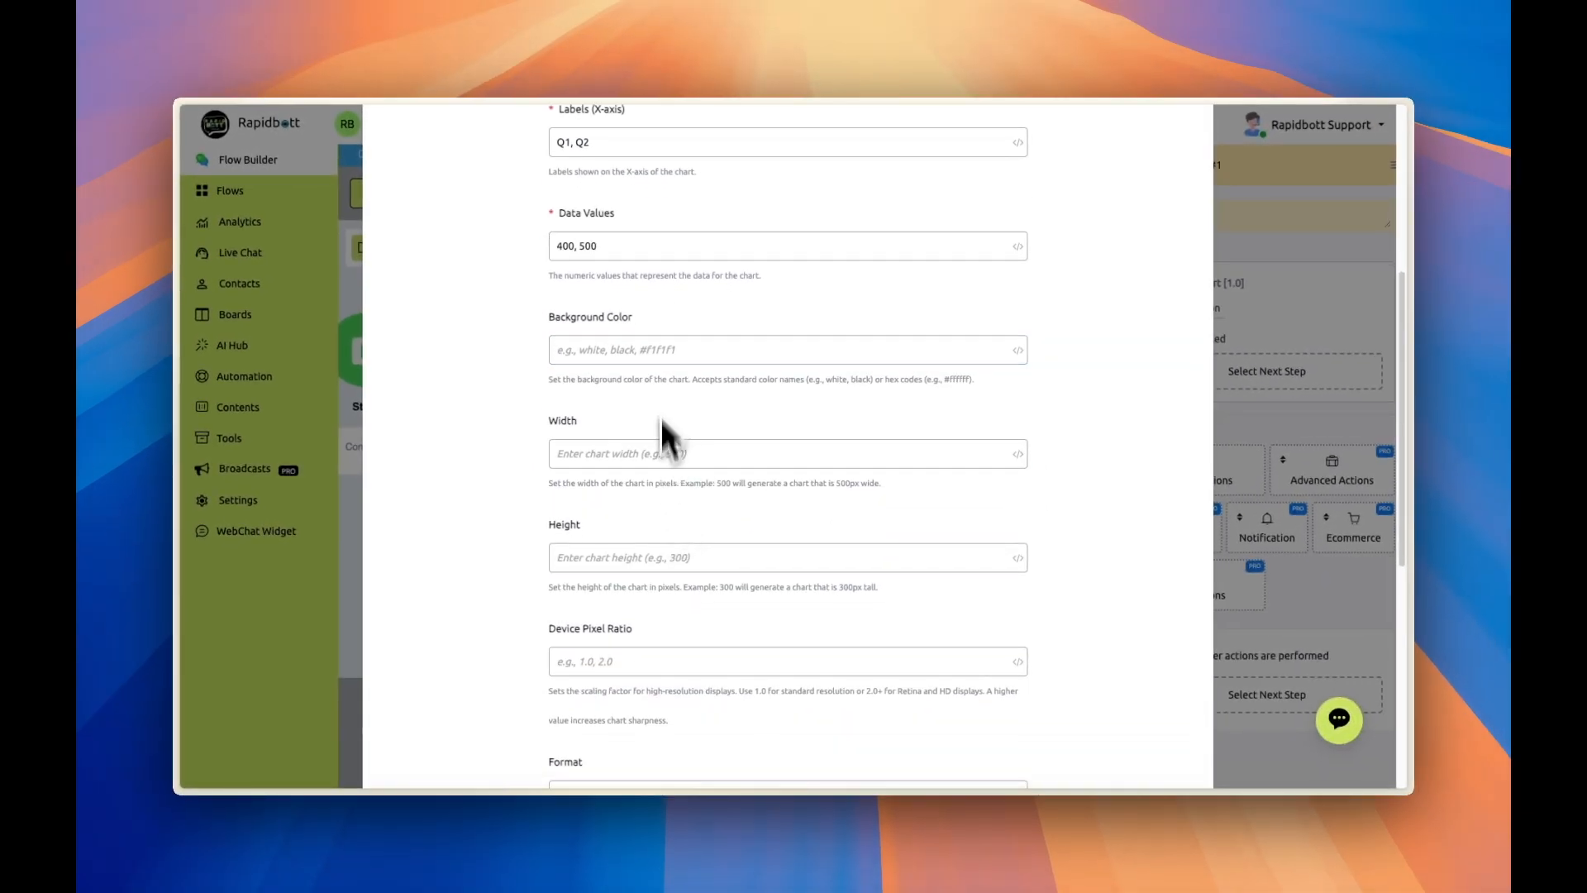
{"action": "scroll", "coordinate": [670, 366], "scroll_direction": "down", "scroll_amount": 10}
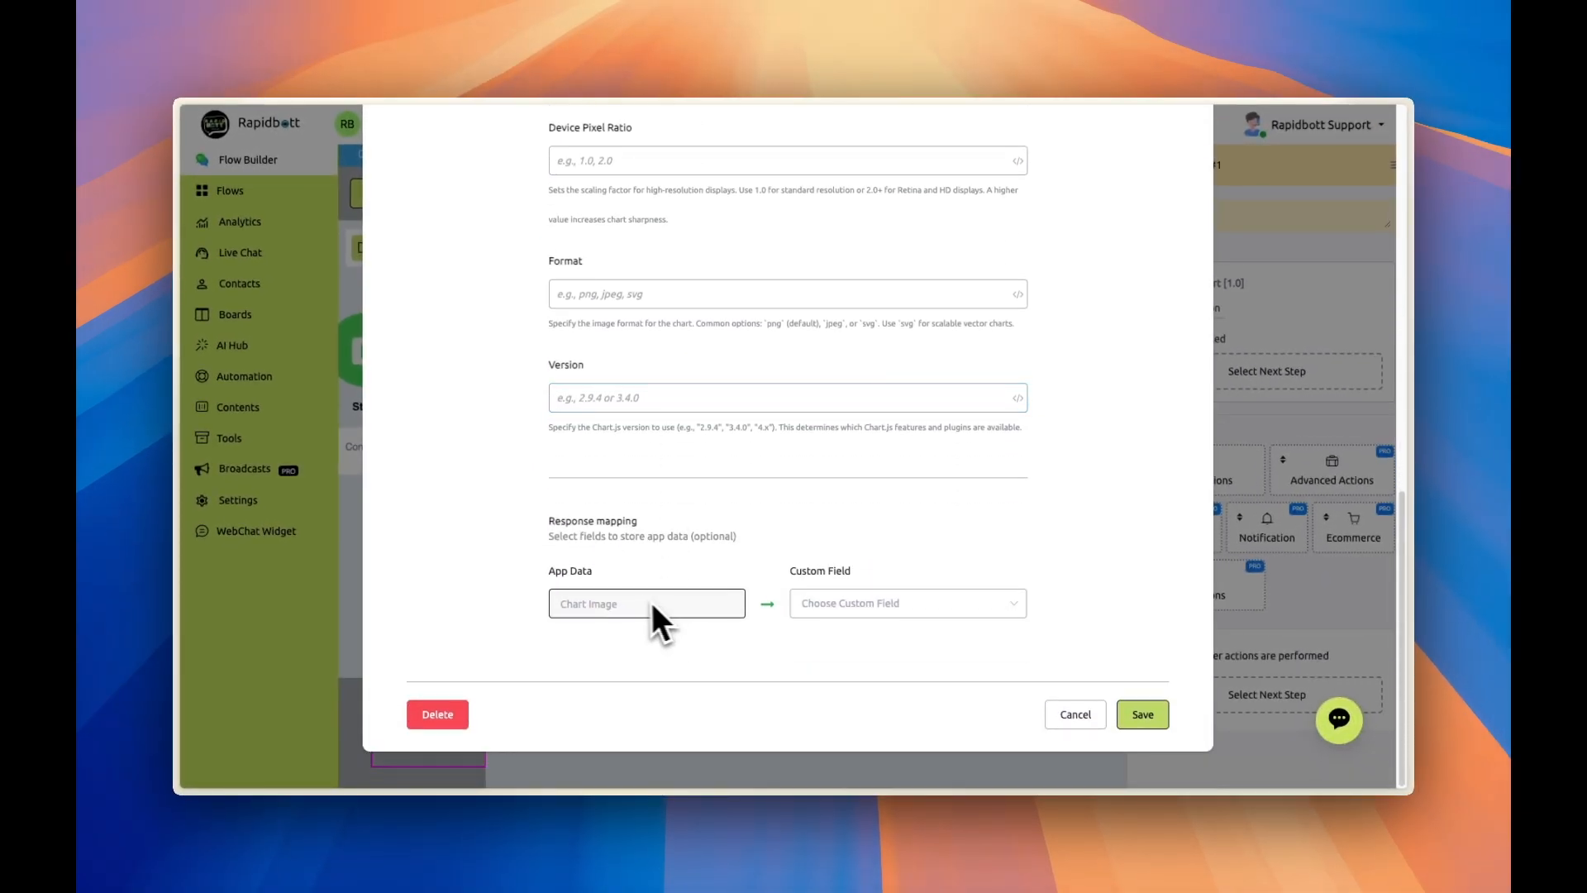
{"action": "left_click", "coordinate": [875, 613]}
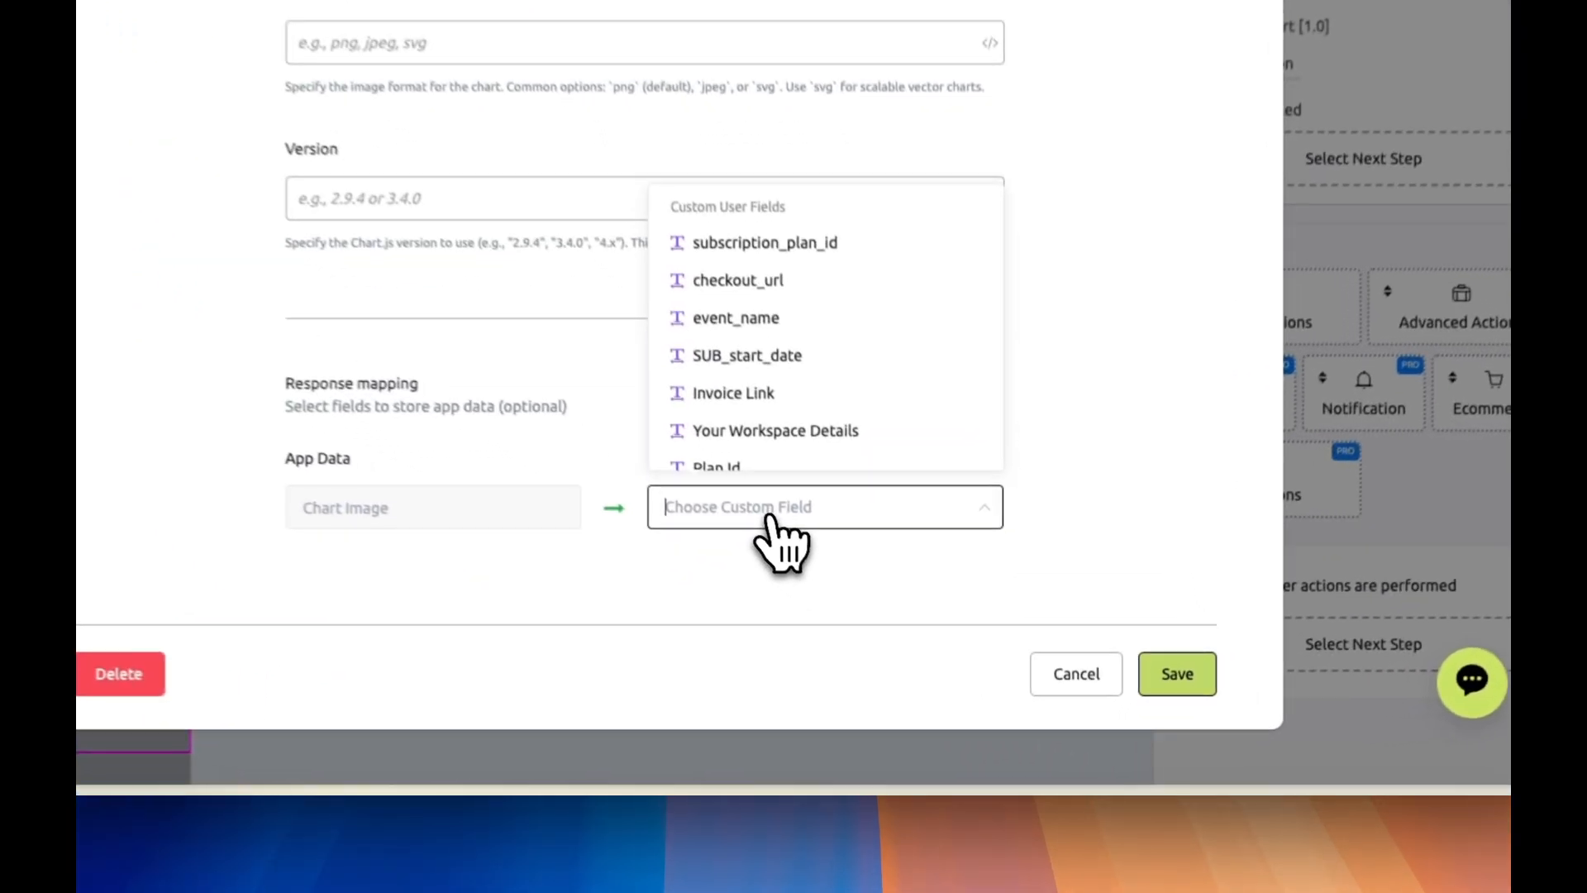
{"action": "type", "text": "c"}
{"action": "key", "text": "BackSpace"}
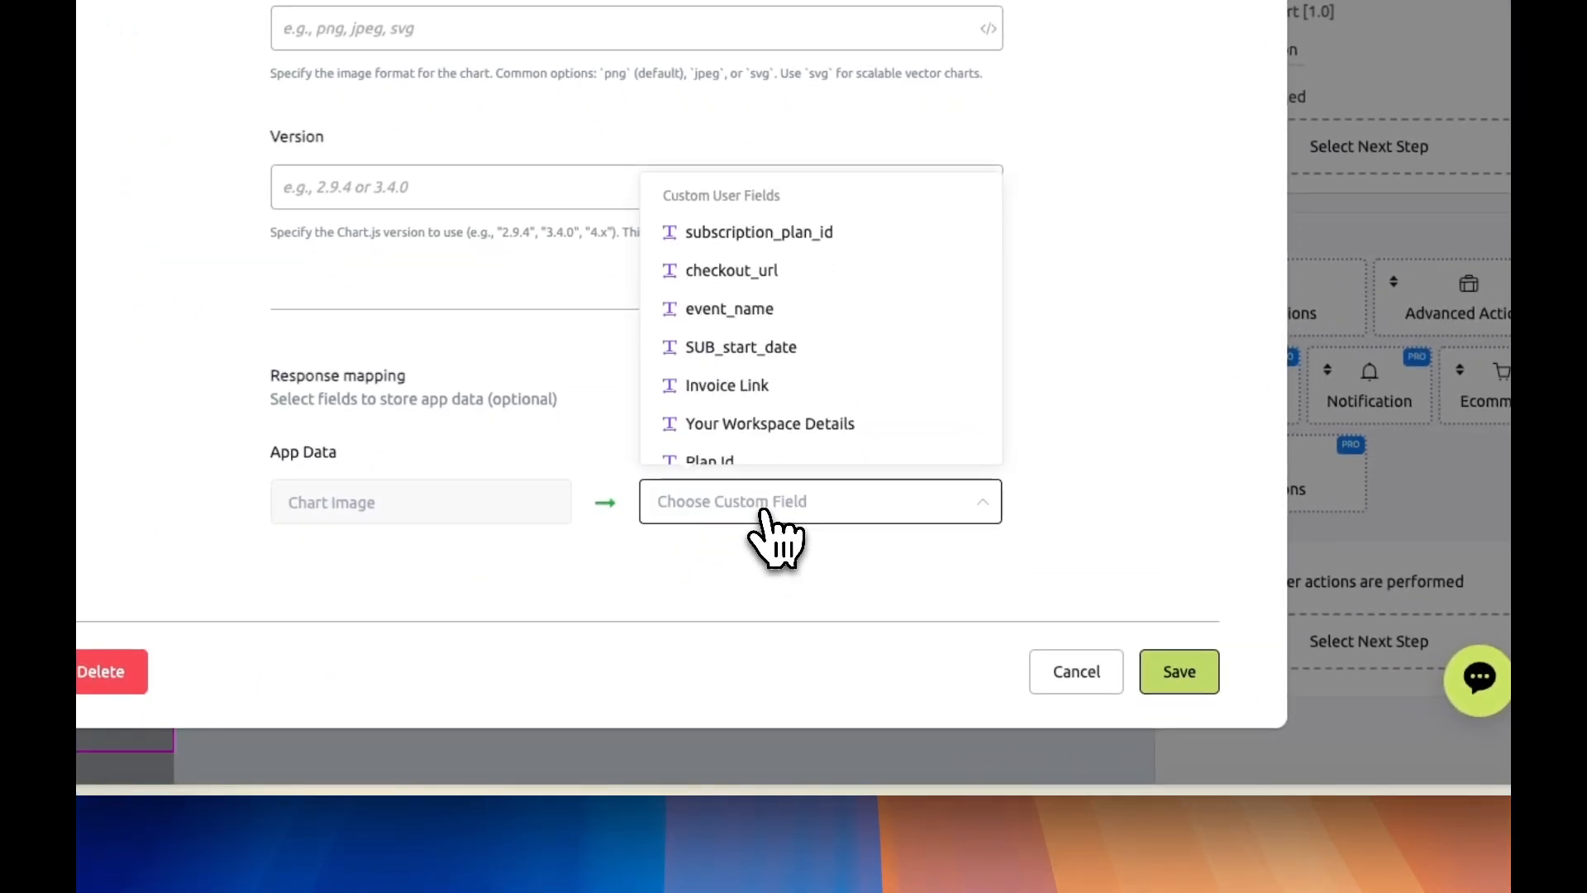
{"action": "type", "text": "cha"}
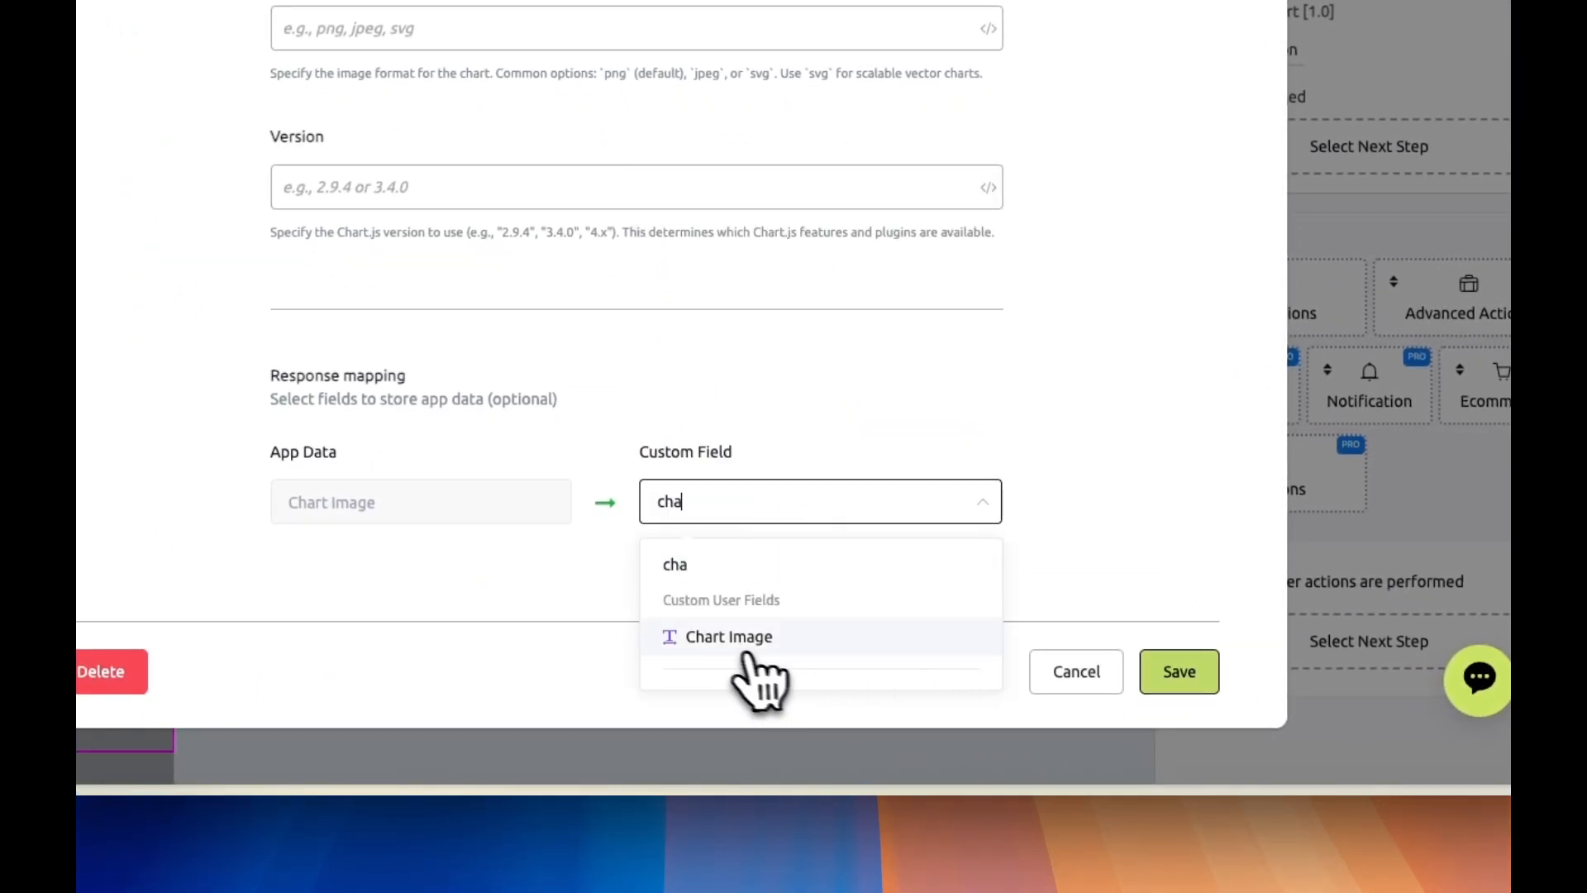
{"action": "left_click", "coordinate": [739, 639]}
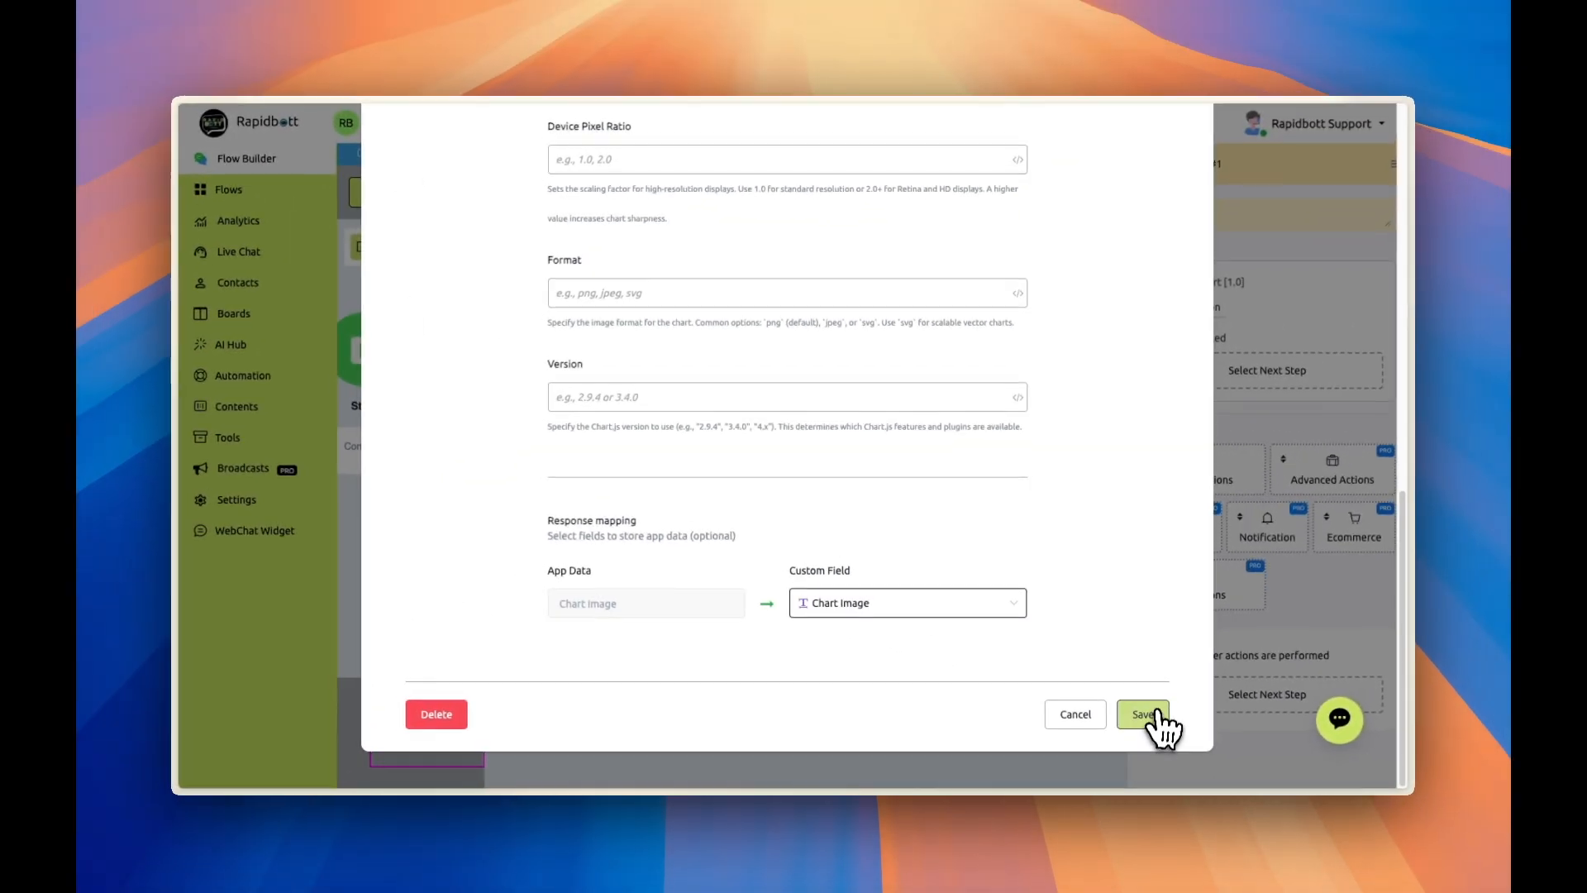
{"action": "left_click", "coordinate": [1179, 672]}
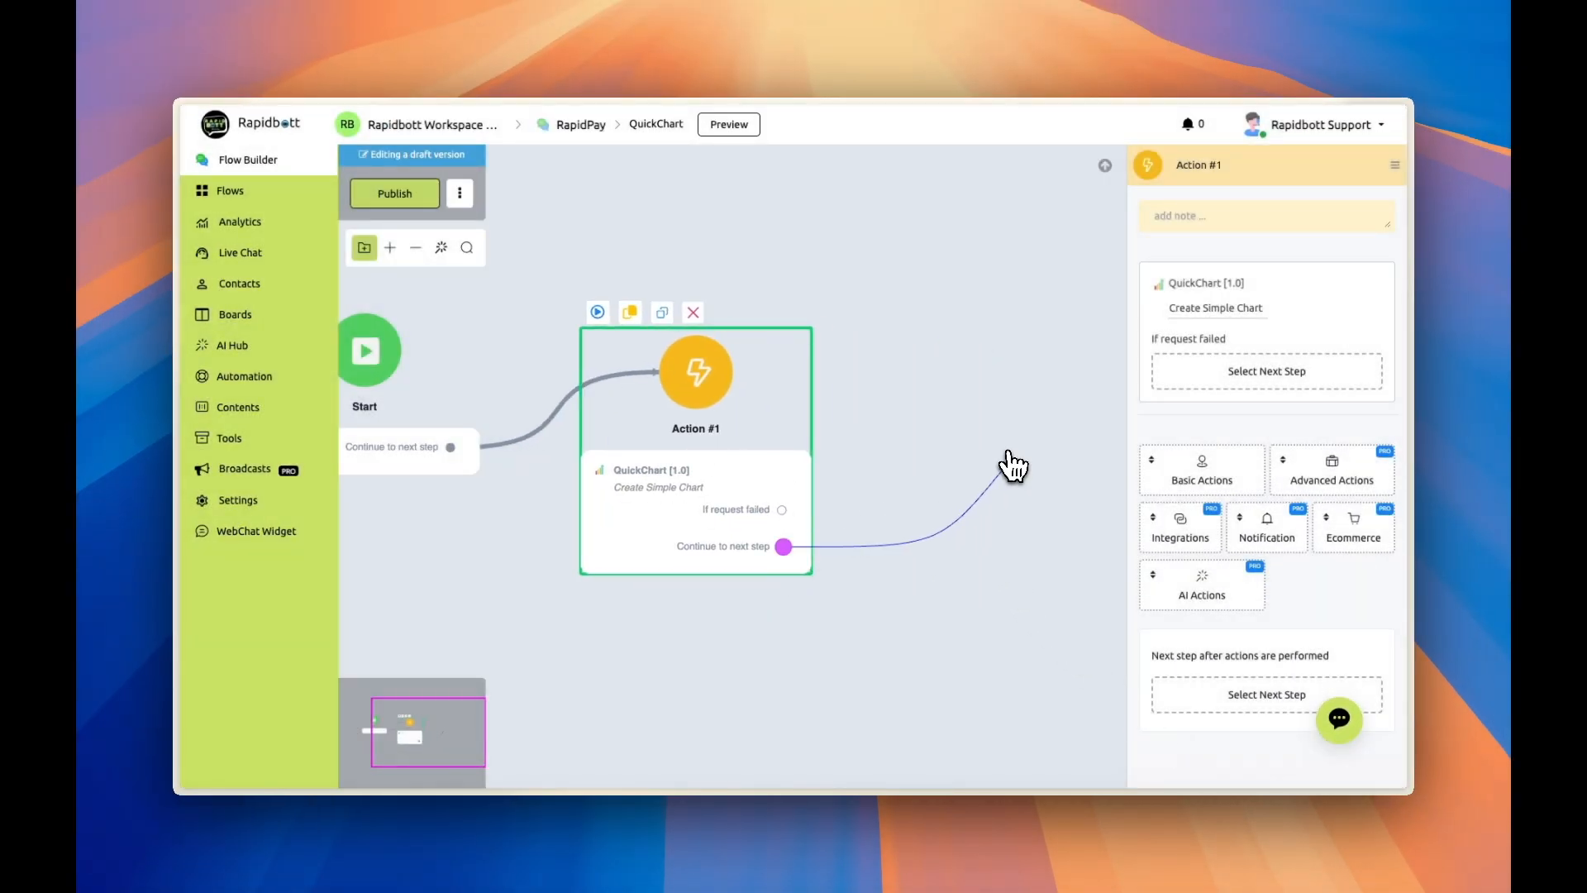
Step: Add a Send Message step as the continuation of the QuickChart action and insert a card into it
{"action": "left_click_drag", "start_coordinate": [1008, 451], "coordinate": [1009, 451]}
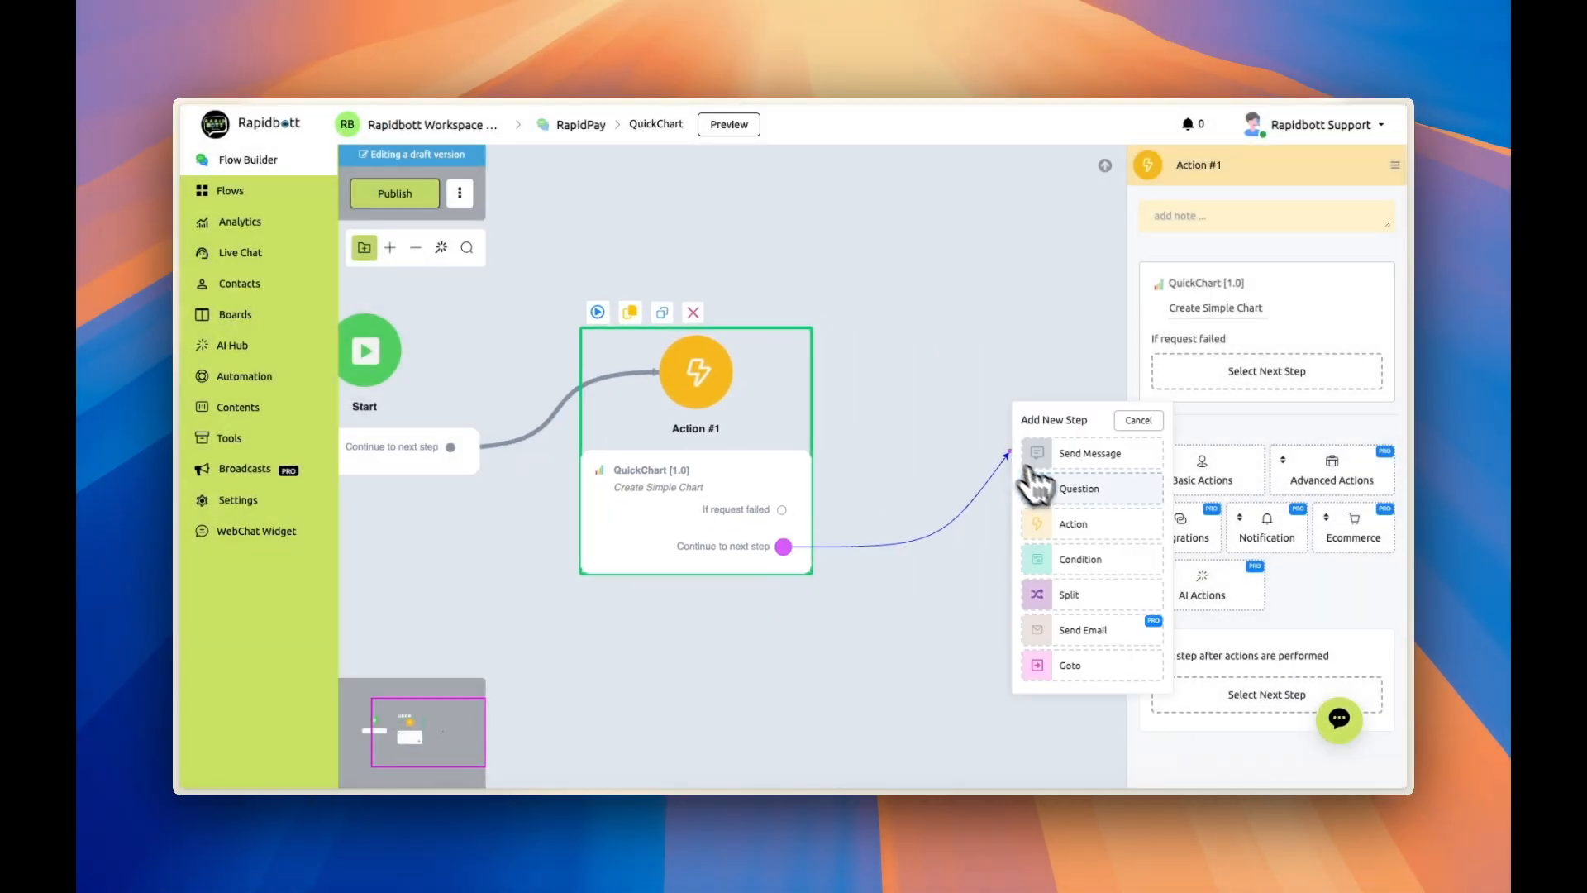
{"action": "left_click", "coordinate": [1090, 454]}
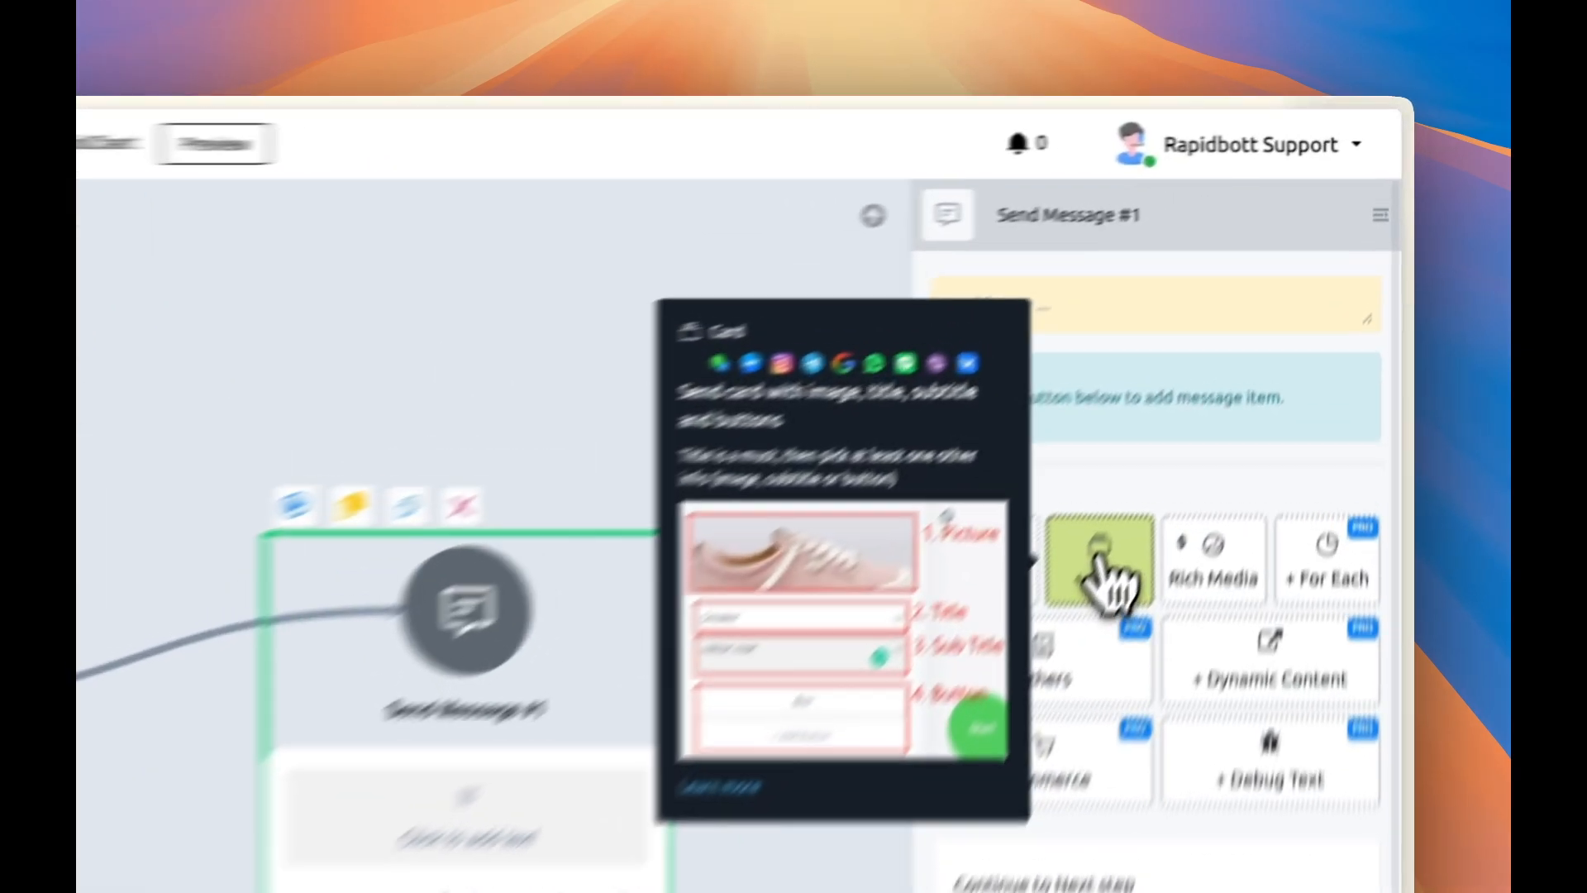
{"action": "left_click", "coordinate": [1237, 366]}
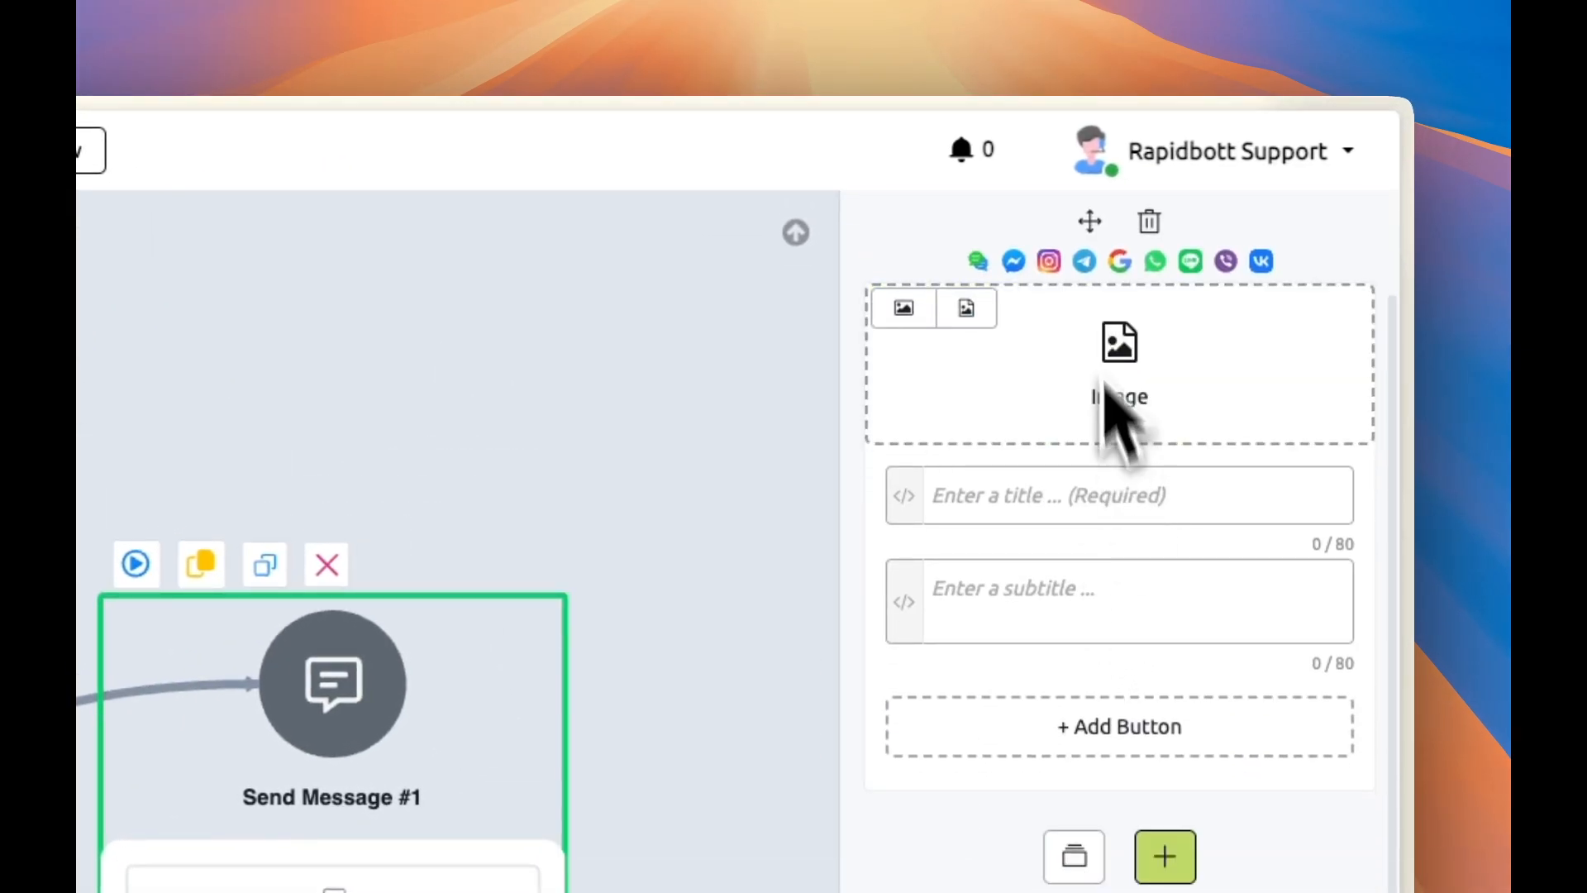
Step: Set the card's image from a URL using the Chart Image custom field and save the media selection
{"action": "left_click", "coordinate": [966, 308]}
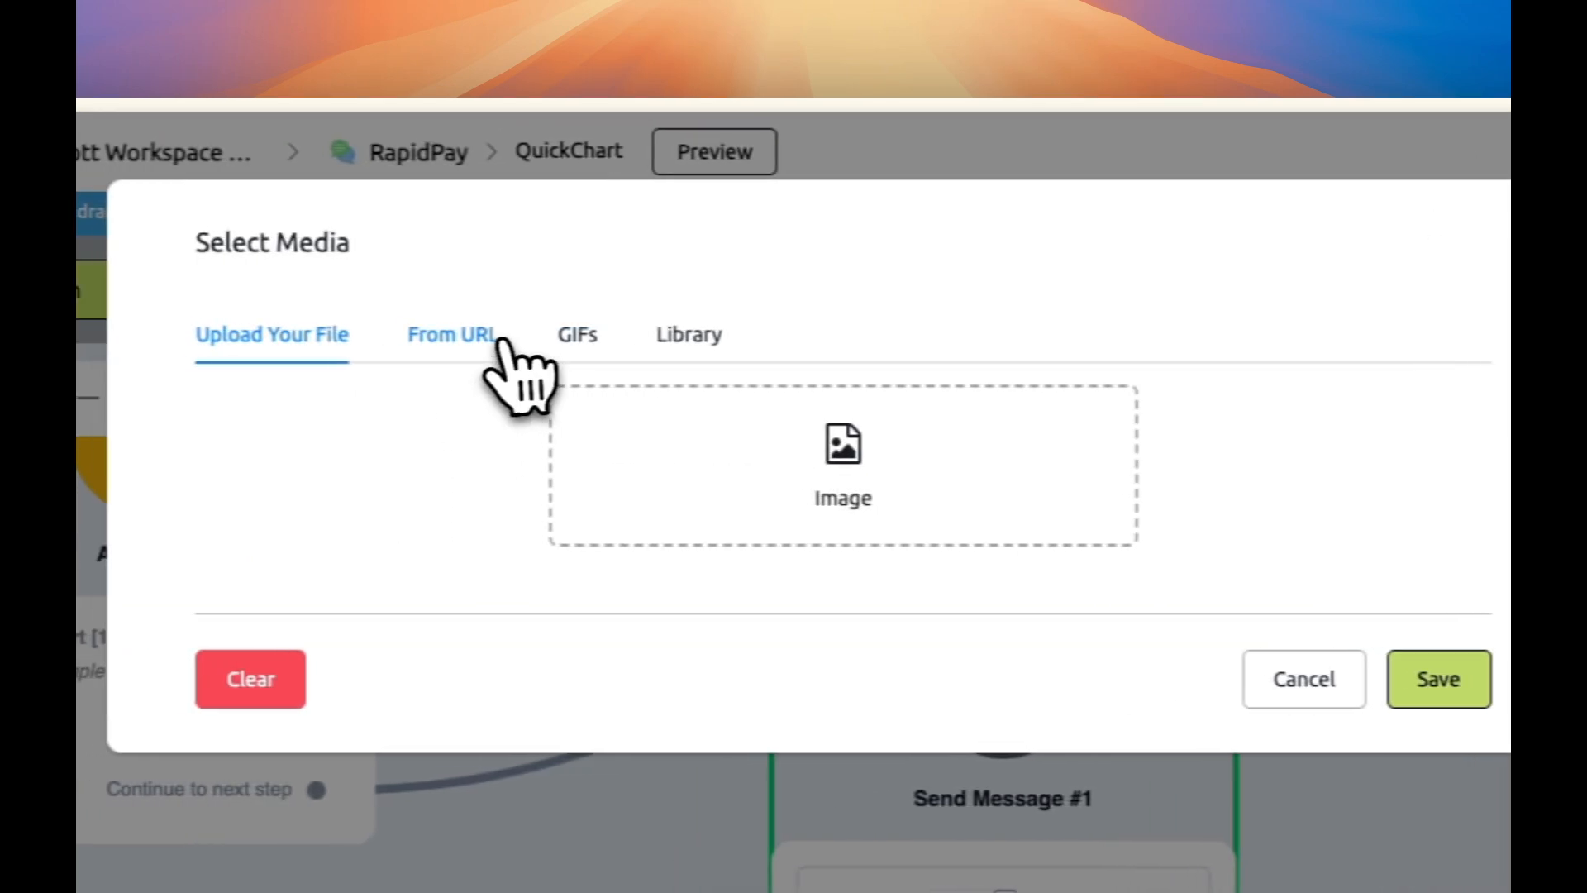
{"action": "left_click", "coordinate": [496, 339]}
{"action": "left_click", "coordinate": [487, 461]}
{"action": "left_click", "coordinate": [1033, 492]}
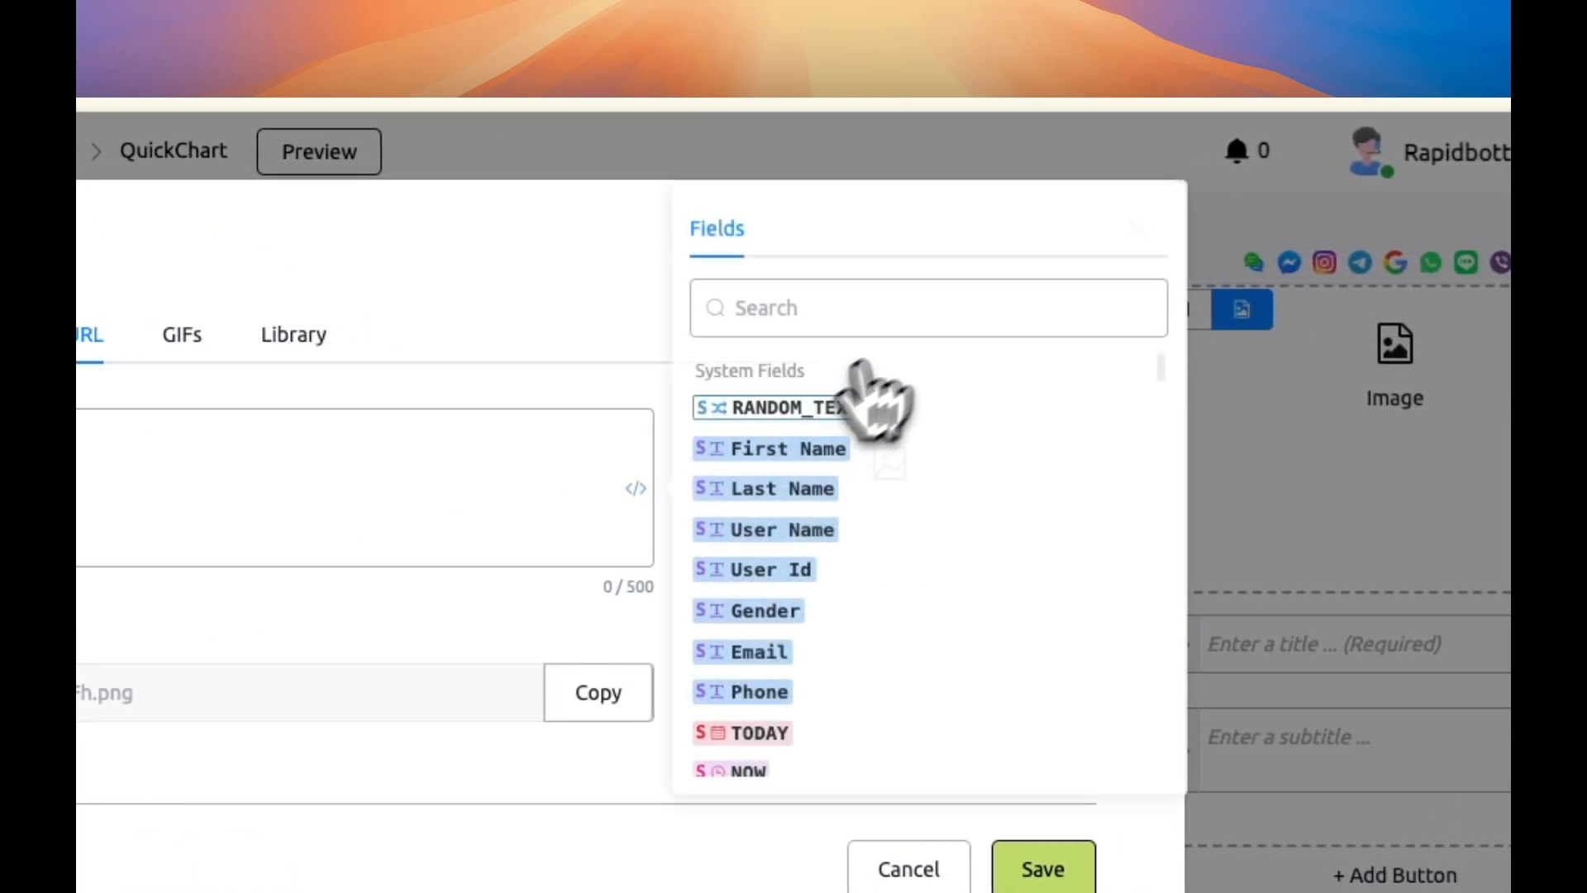
{"action": "left_click", "coordinate": [910, 326]}
{"action": "type", "text": "char"}
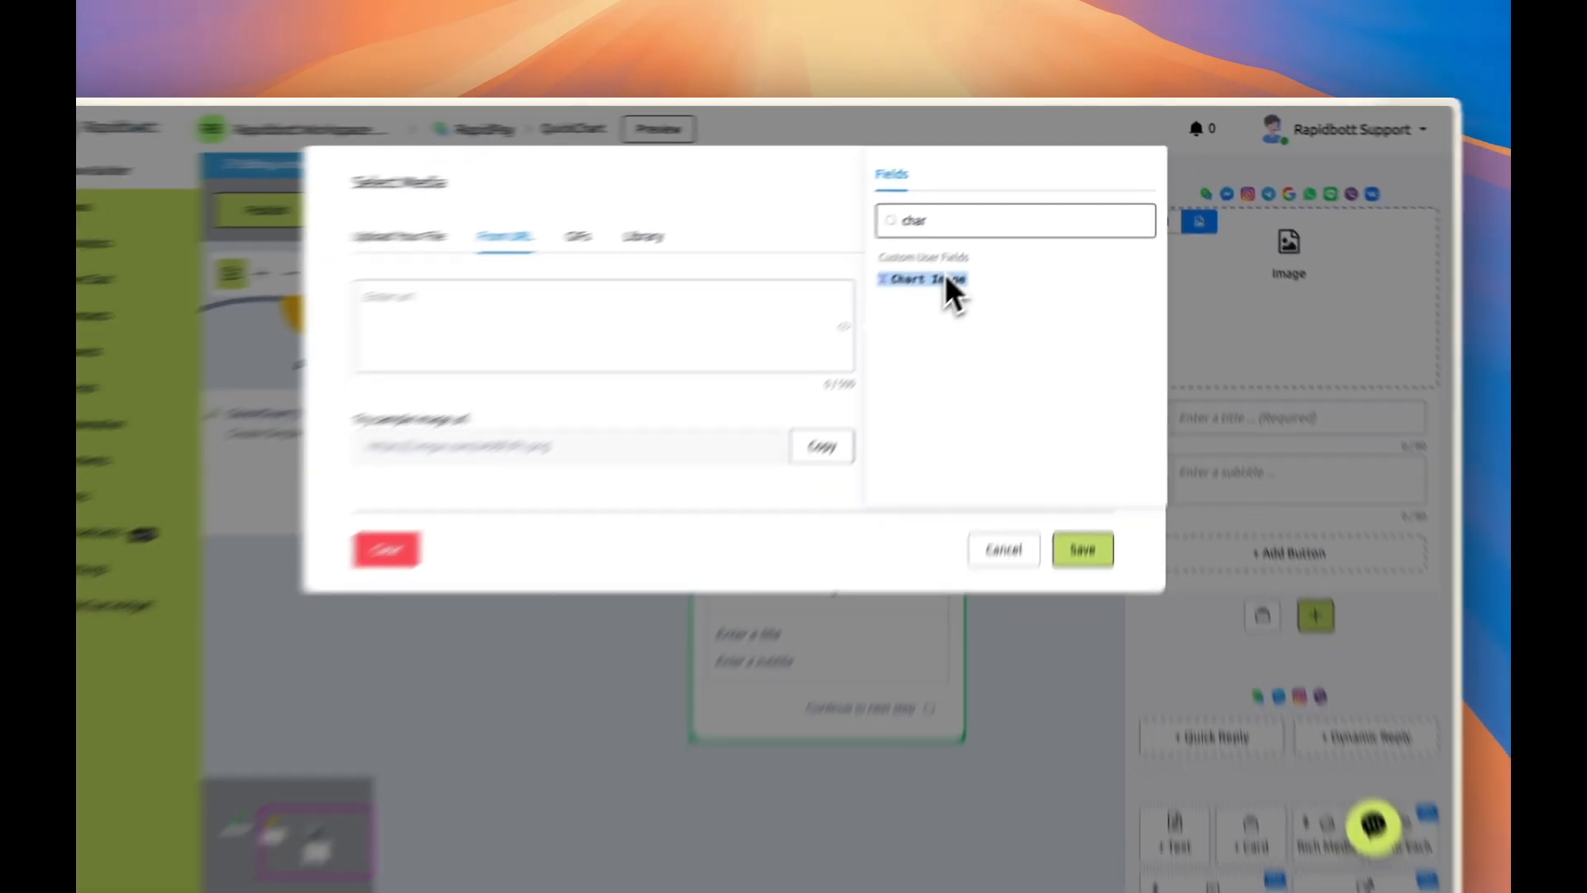
{"action": "left_click", "coordinate": [814, 409]}
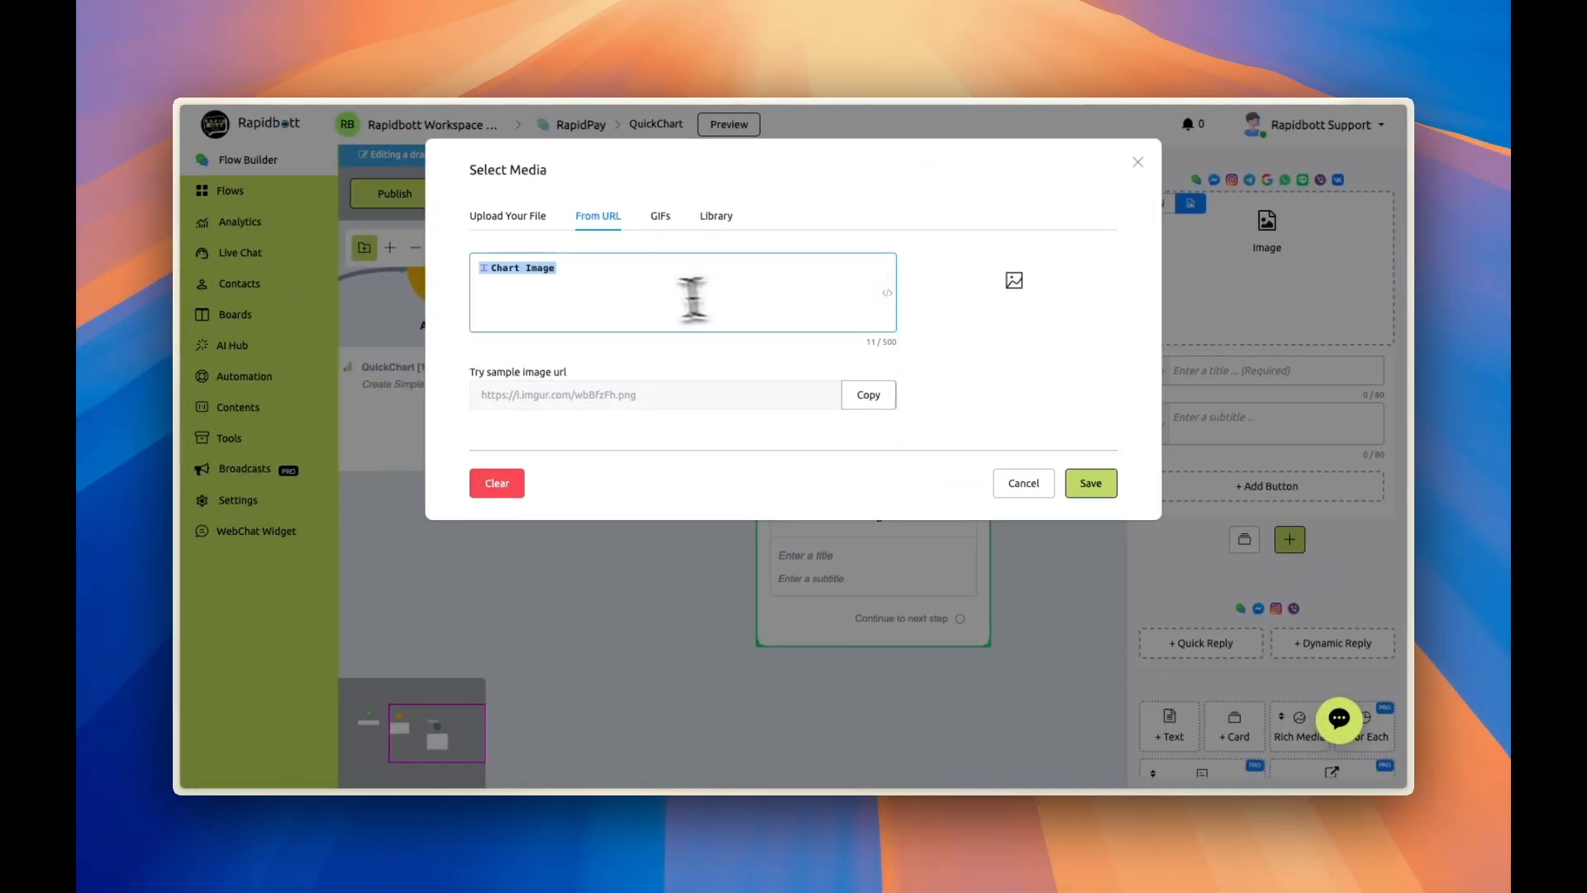
{"action": "left_click", "coordinate": [1088, 493]}
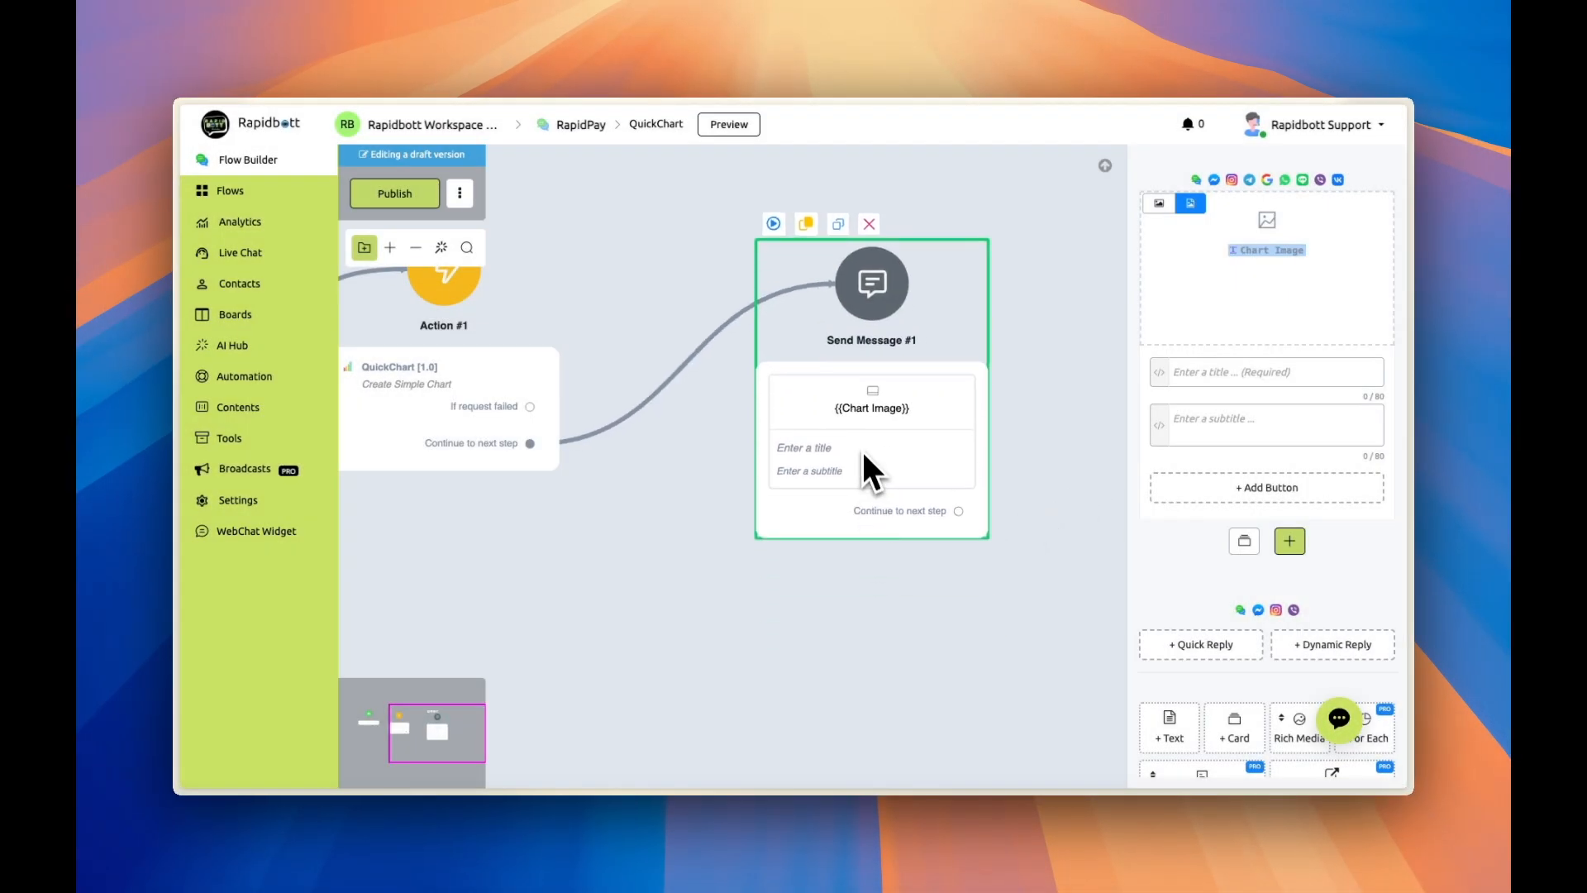
Step: Title the card Chart View and add a button named Test Again to it
{"action": "type", "text": "Chart View"}
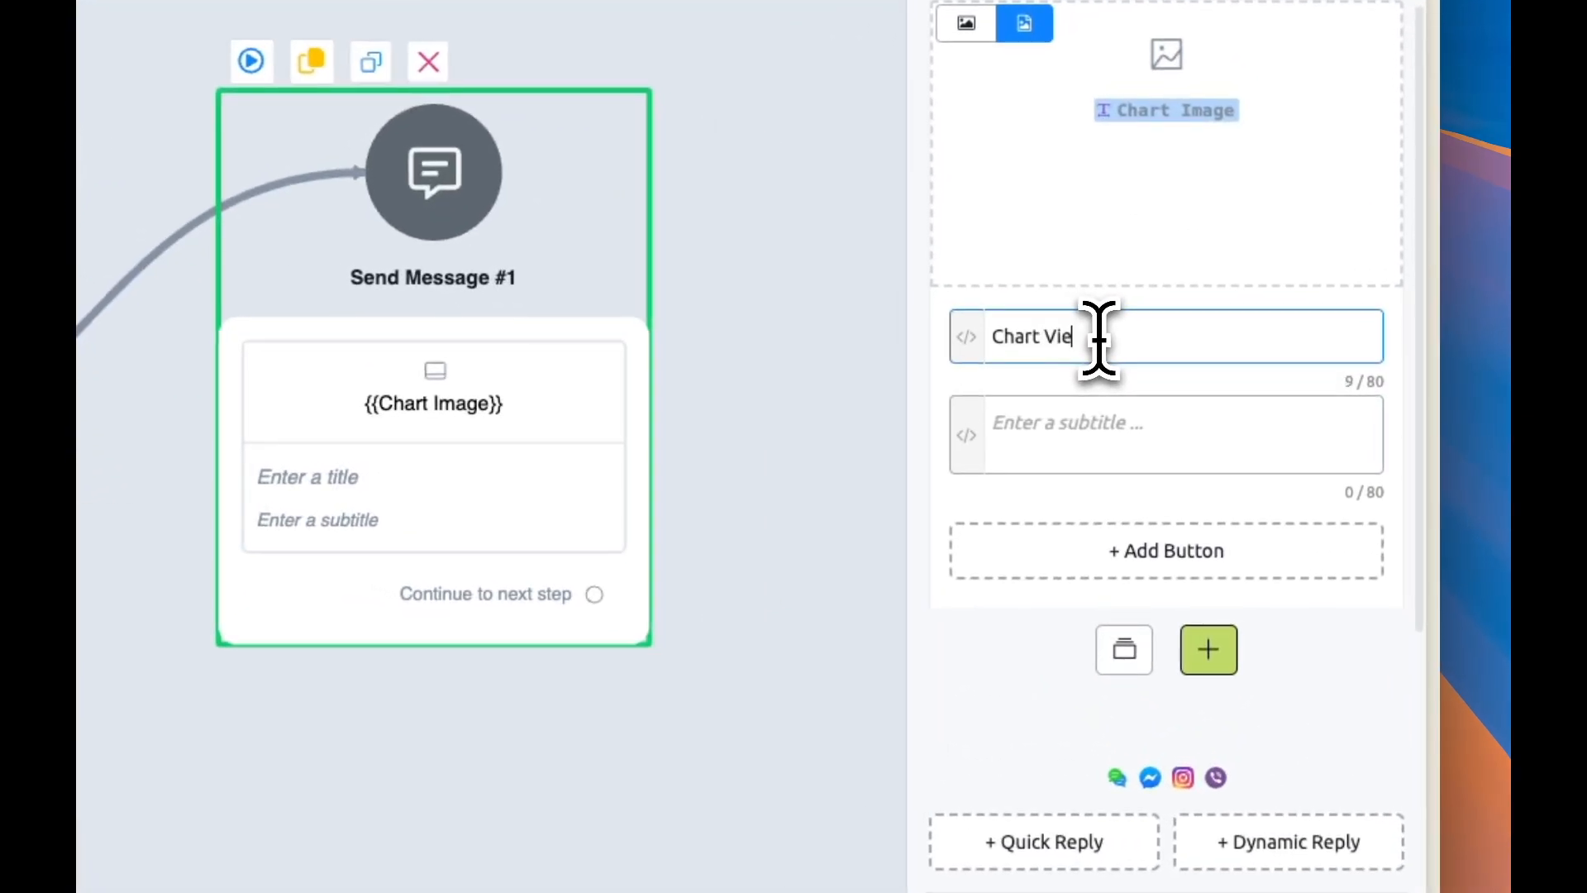
{"action": "left_click", "coordinate": [1127, 552]}
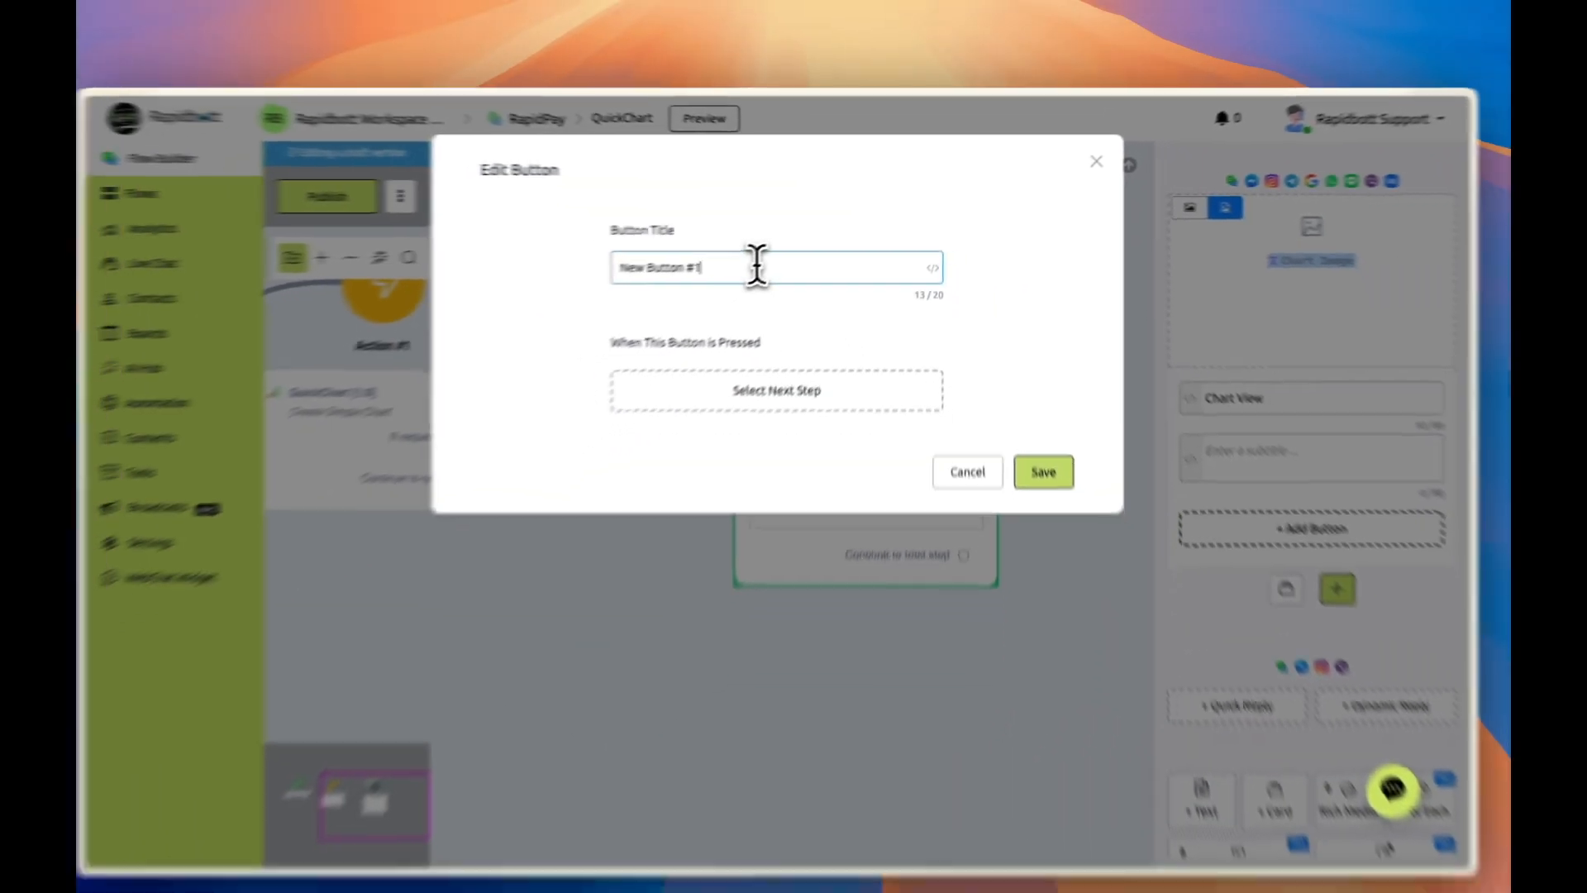
{"action": "type", "text": "Try"}
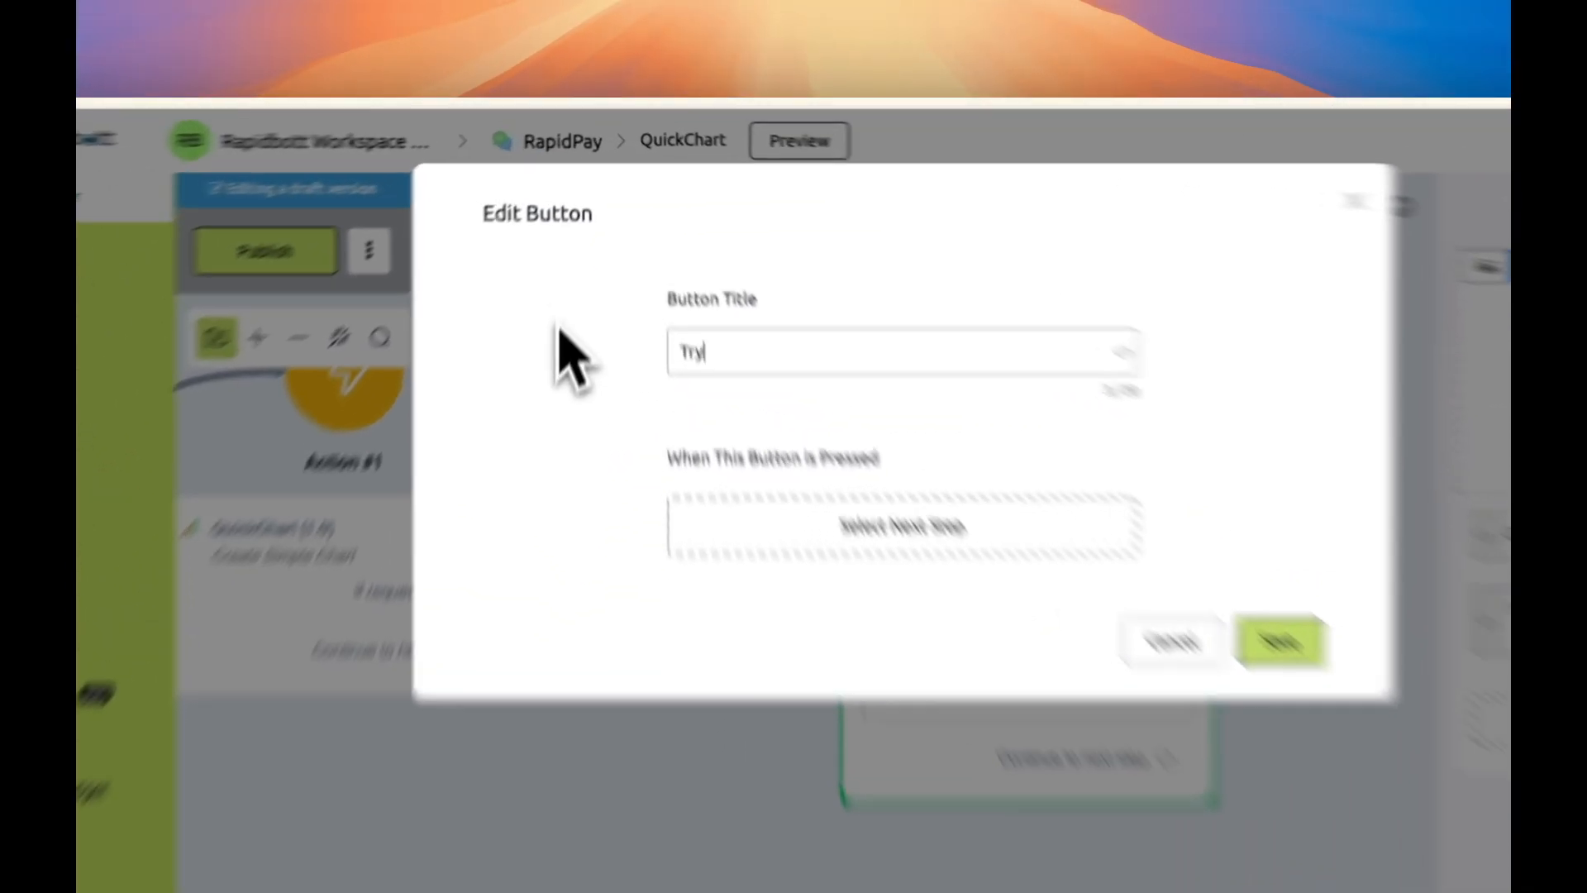
{"action": "key", "text": "BackSpace"}
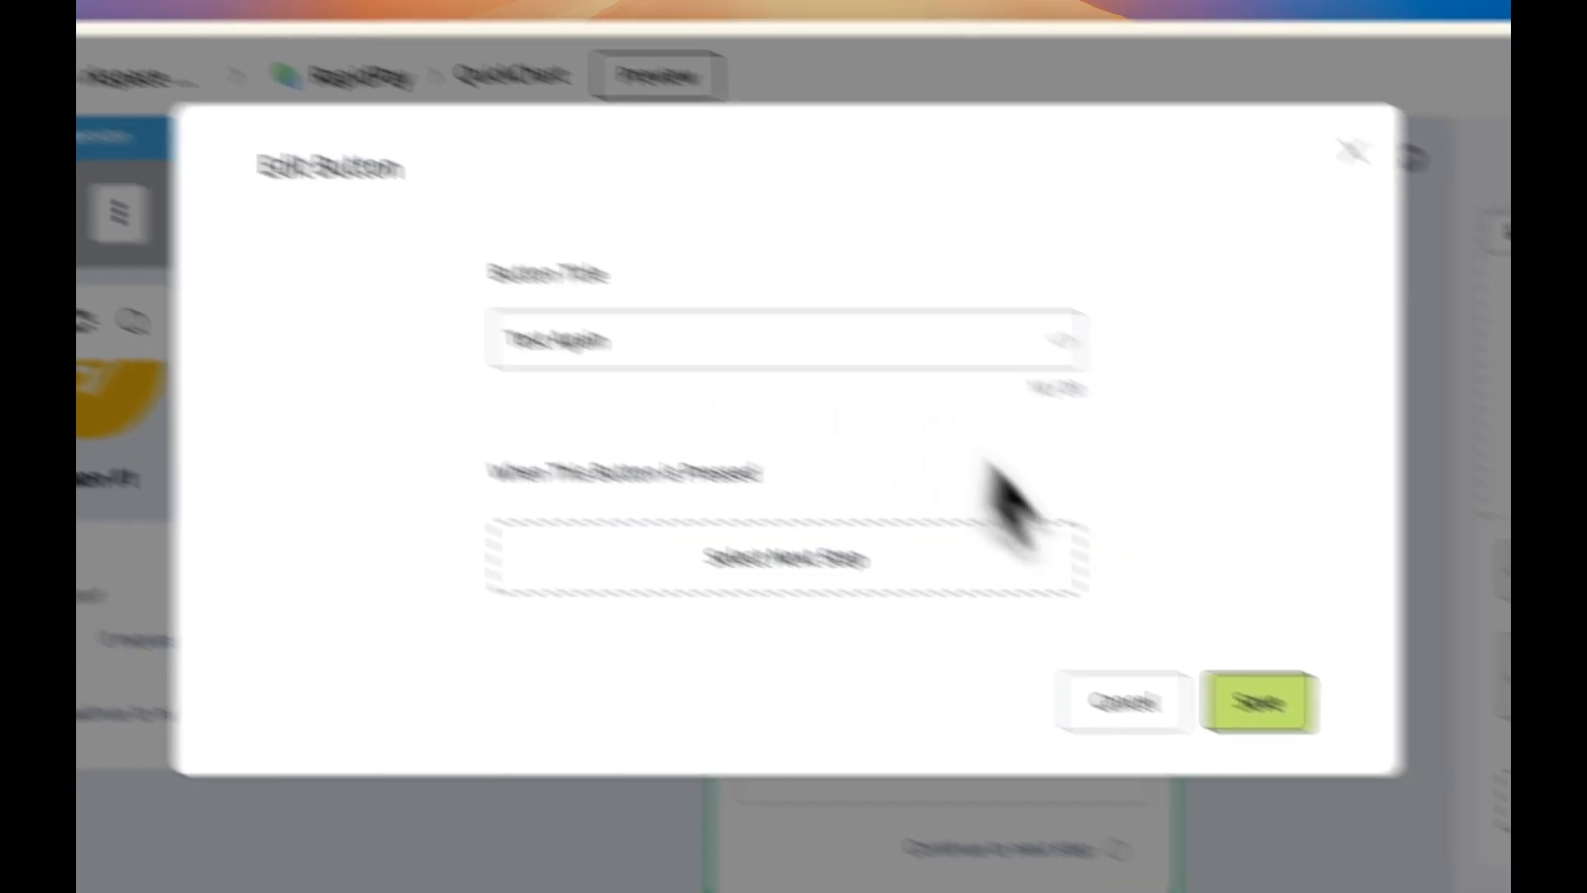
{"action": "left_click", "coordinate": [1448, 778]}
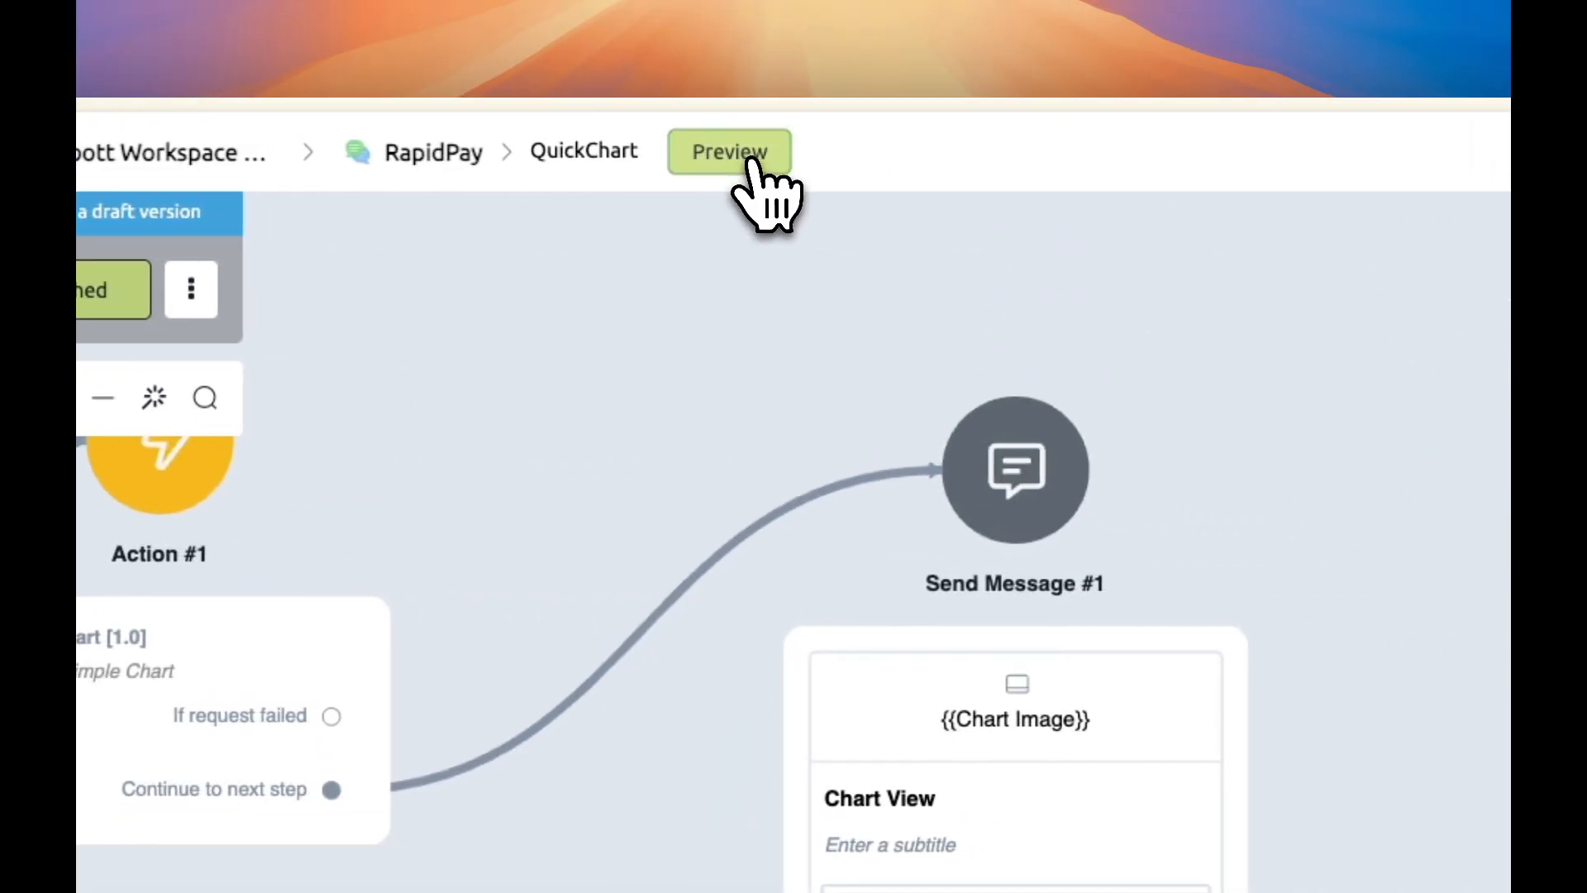
Step: Preview the flow in a web popup, examine the generated bar chart card, and close the preview
{"action": "left_click", "coordinate": [750, 160]}
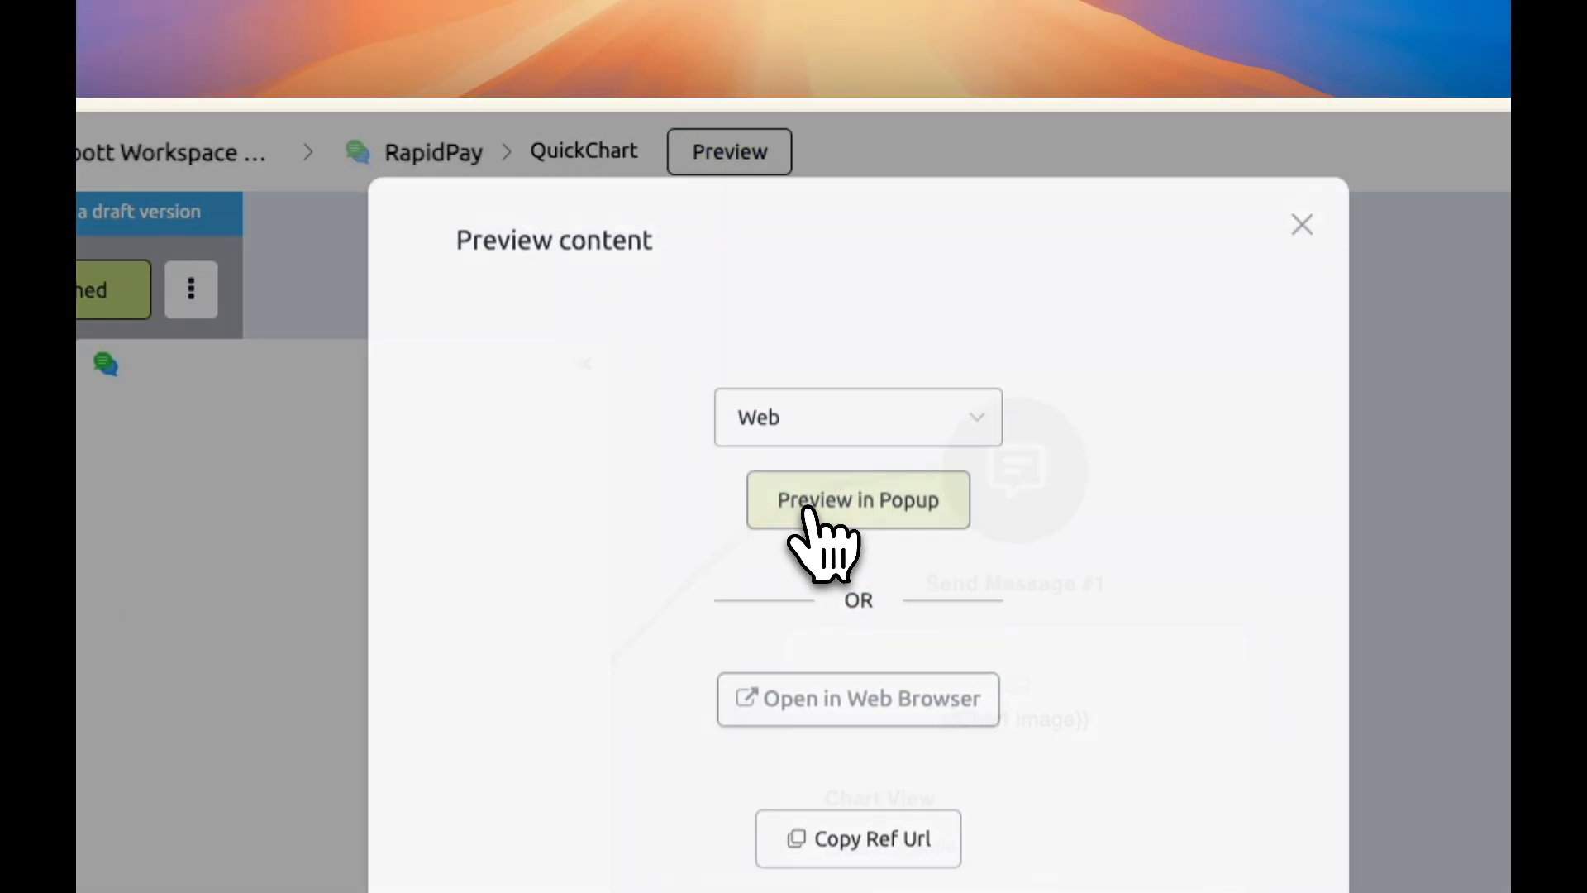
{"action": "left_click", "coordinate": [818, 509]}
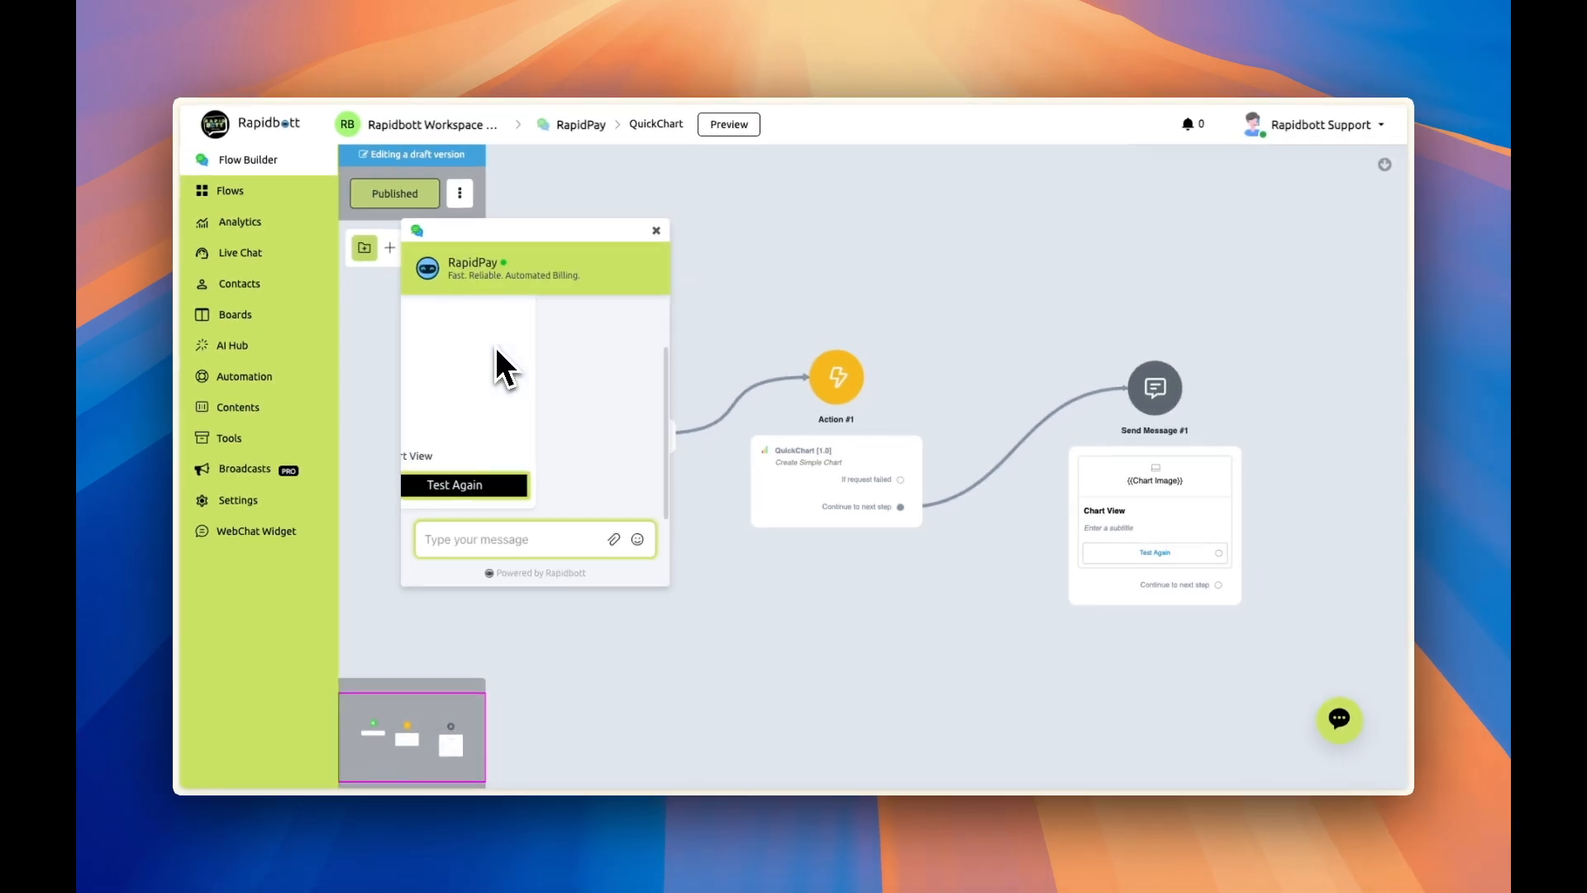
{"action": "scroll", "coordinate": [523, 463], "scroll_direction": "up", "scroll_amount": 3}
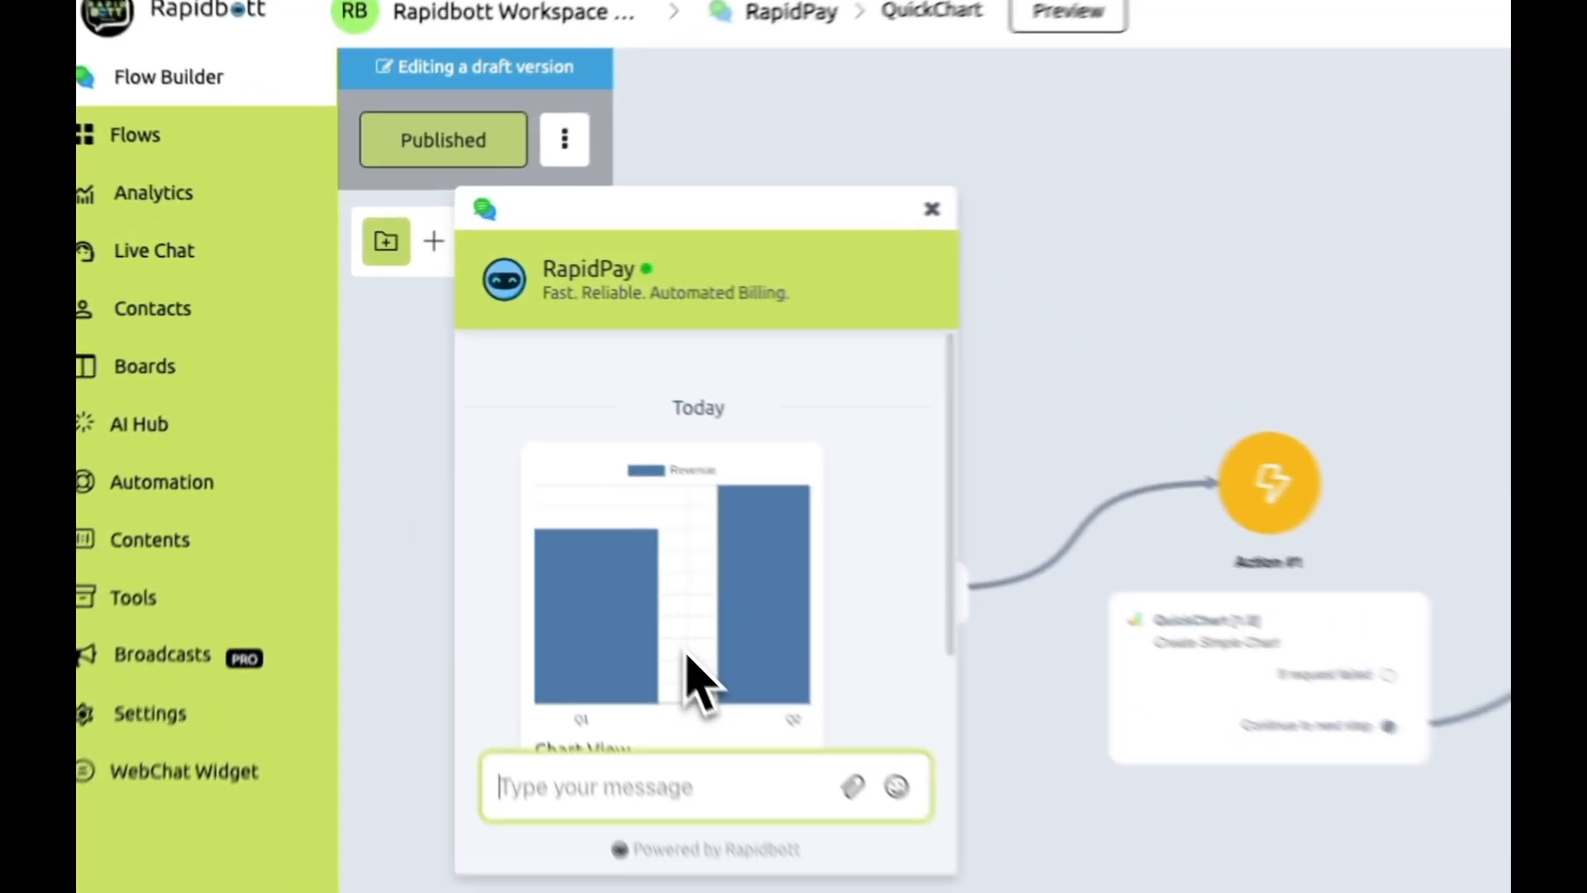
{"action": "scroll", "coordinate": [661, 629], "scroll_direction": "down", "scroll_amount": 3}
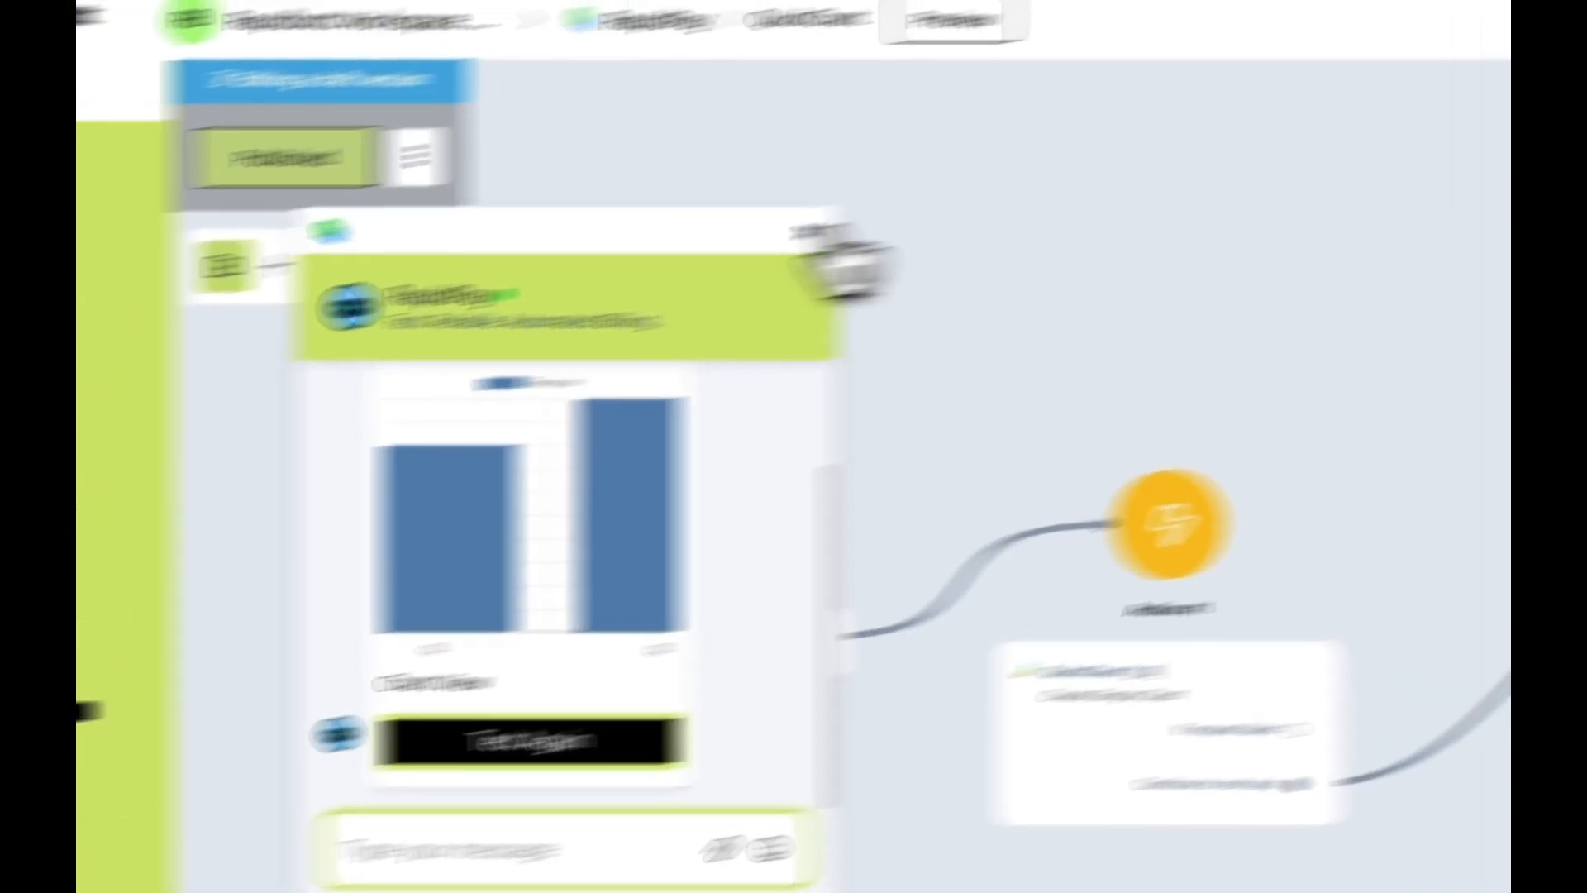
{"action": "left_click", "coordinate": [973, 205]}
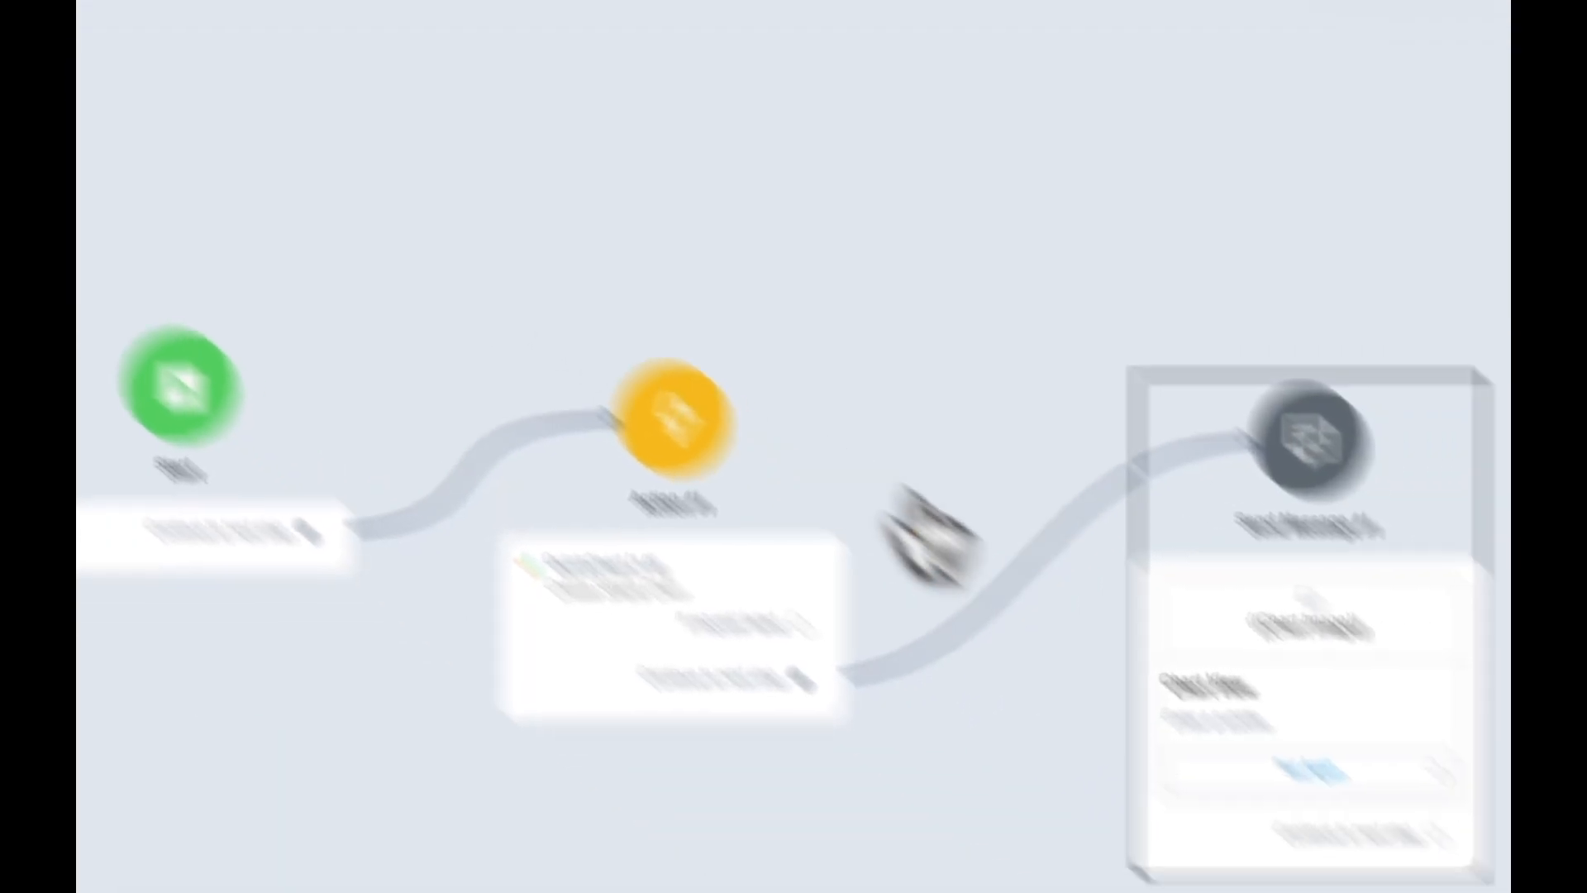
Step: Rename the Test Again button on the Send Message card to View Chart
{"action": "left_click", "coordinate": [1093, 589]}
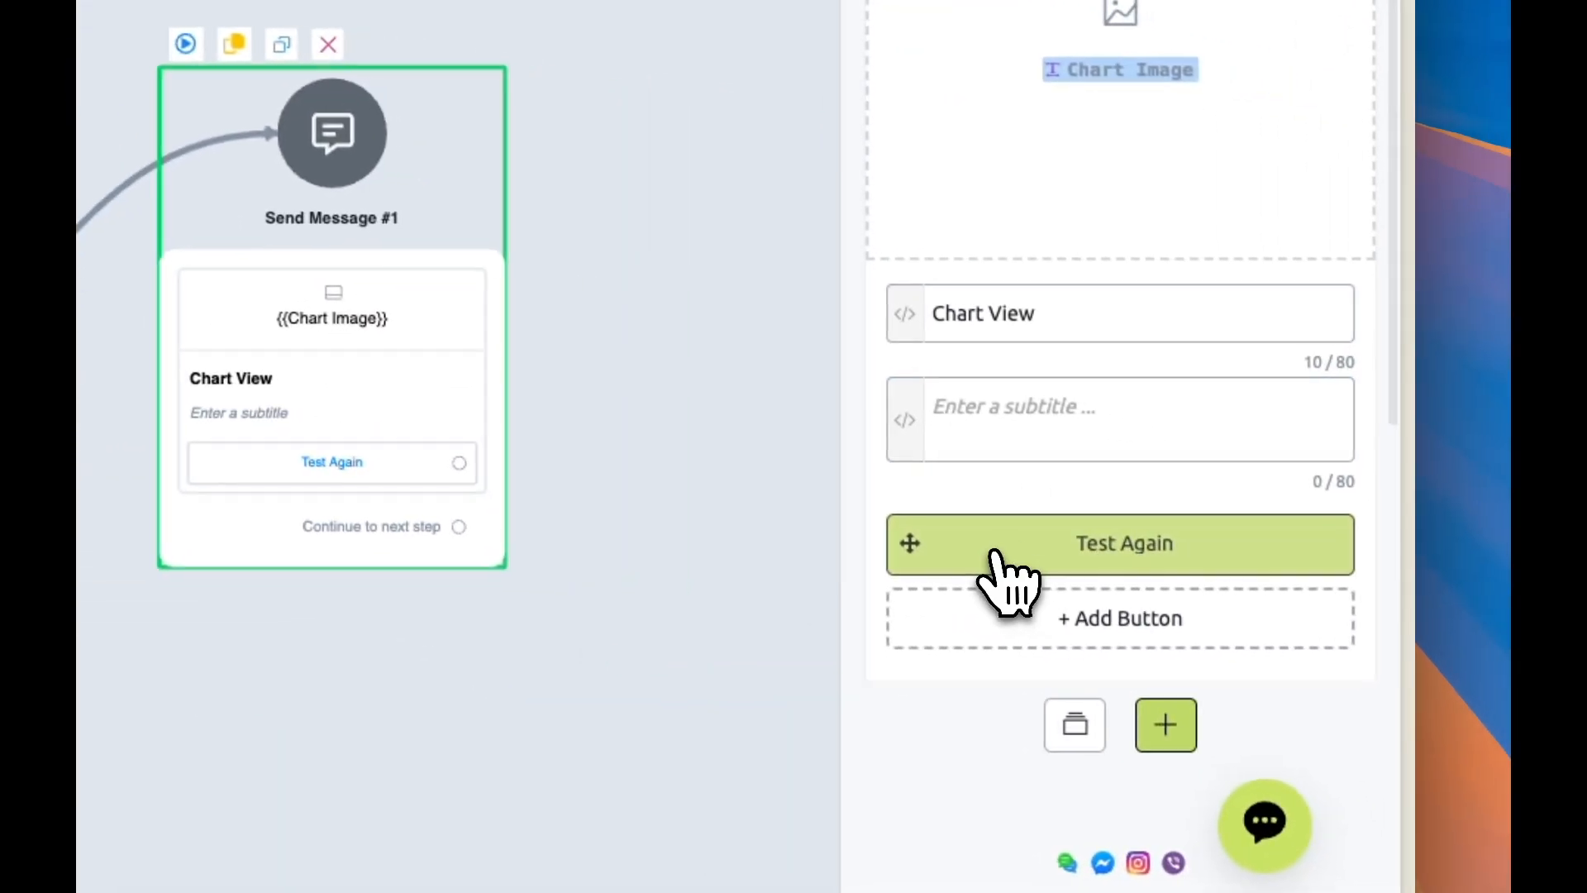
{"action": "left_click", "coordinate": [996, 552]}
{"action": "left_click_drag", "start_coordinate": [142, 8], "coordinate": [0, 2]}
{"action": "type", "text": "V"}
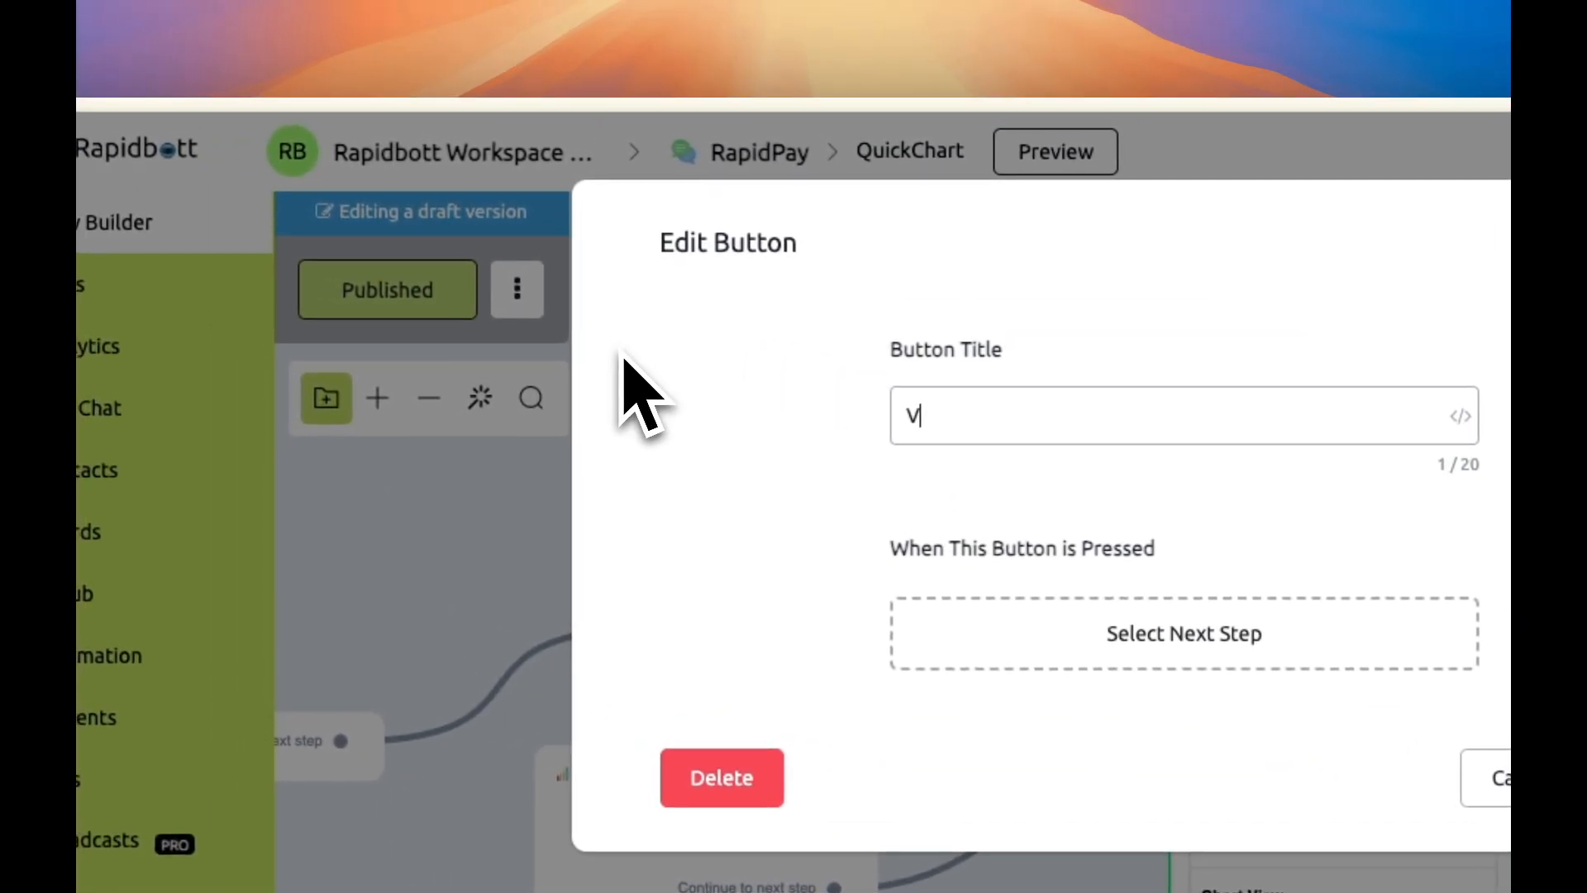
{"action": "type", "text": "iew"}
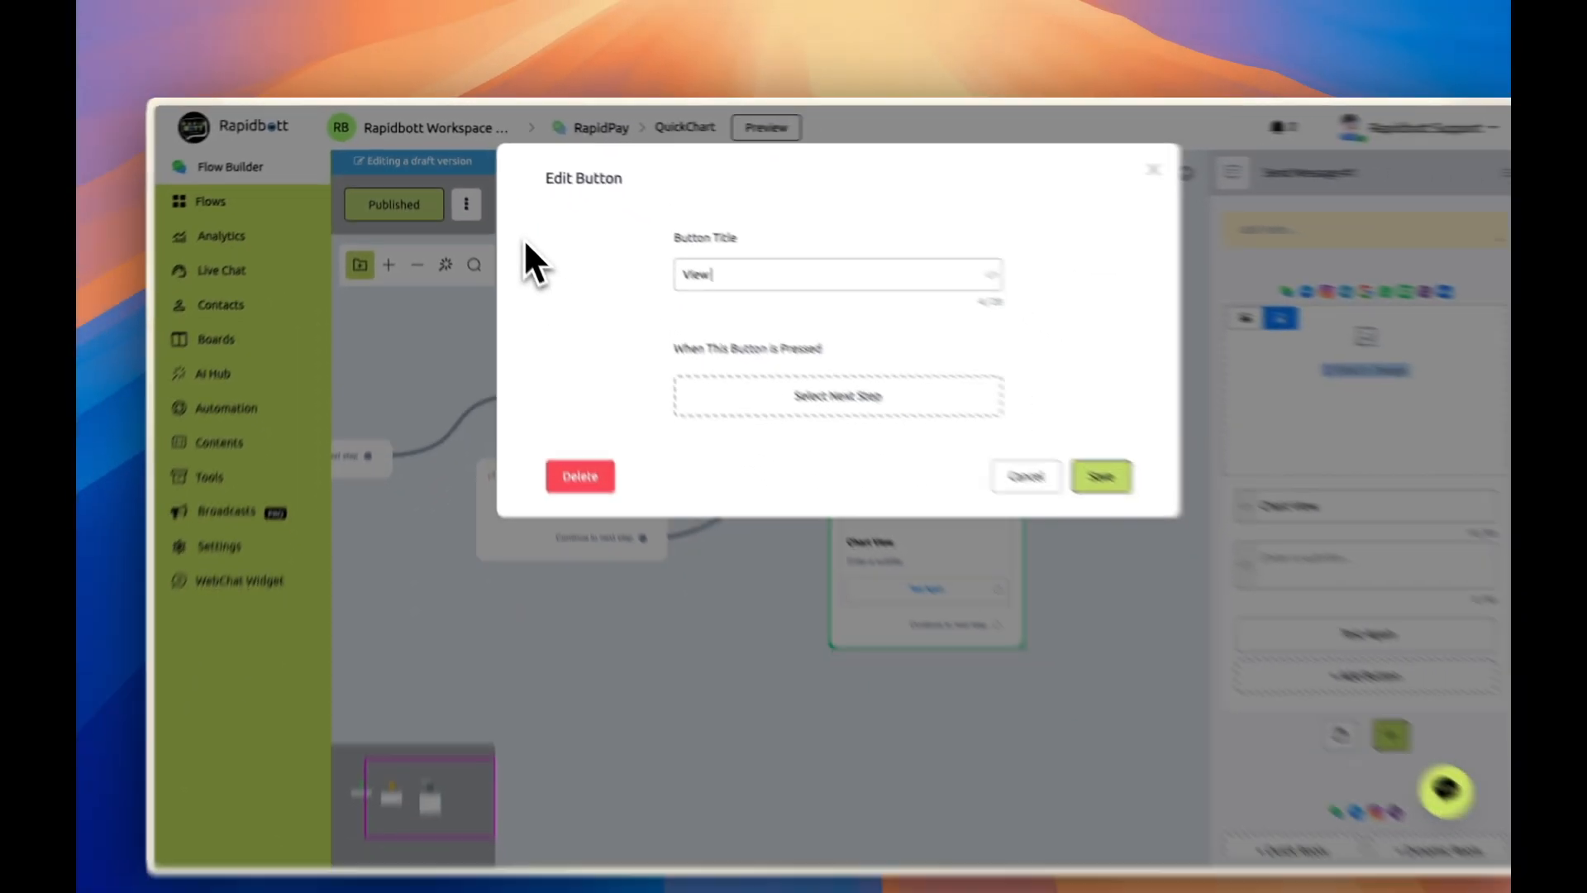
{"action": "type", "text": " Chart"}
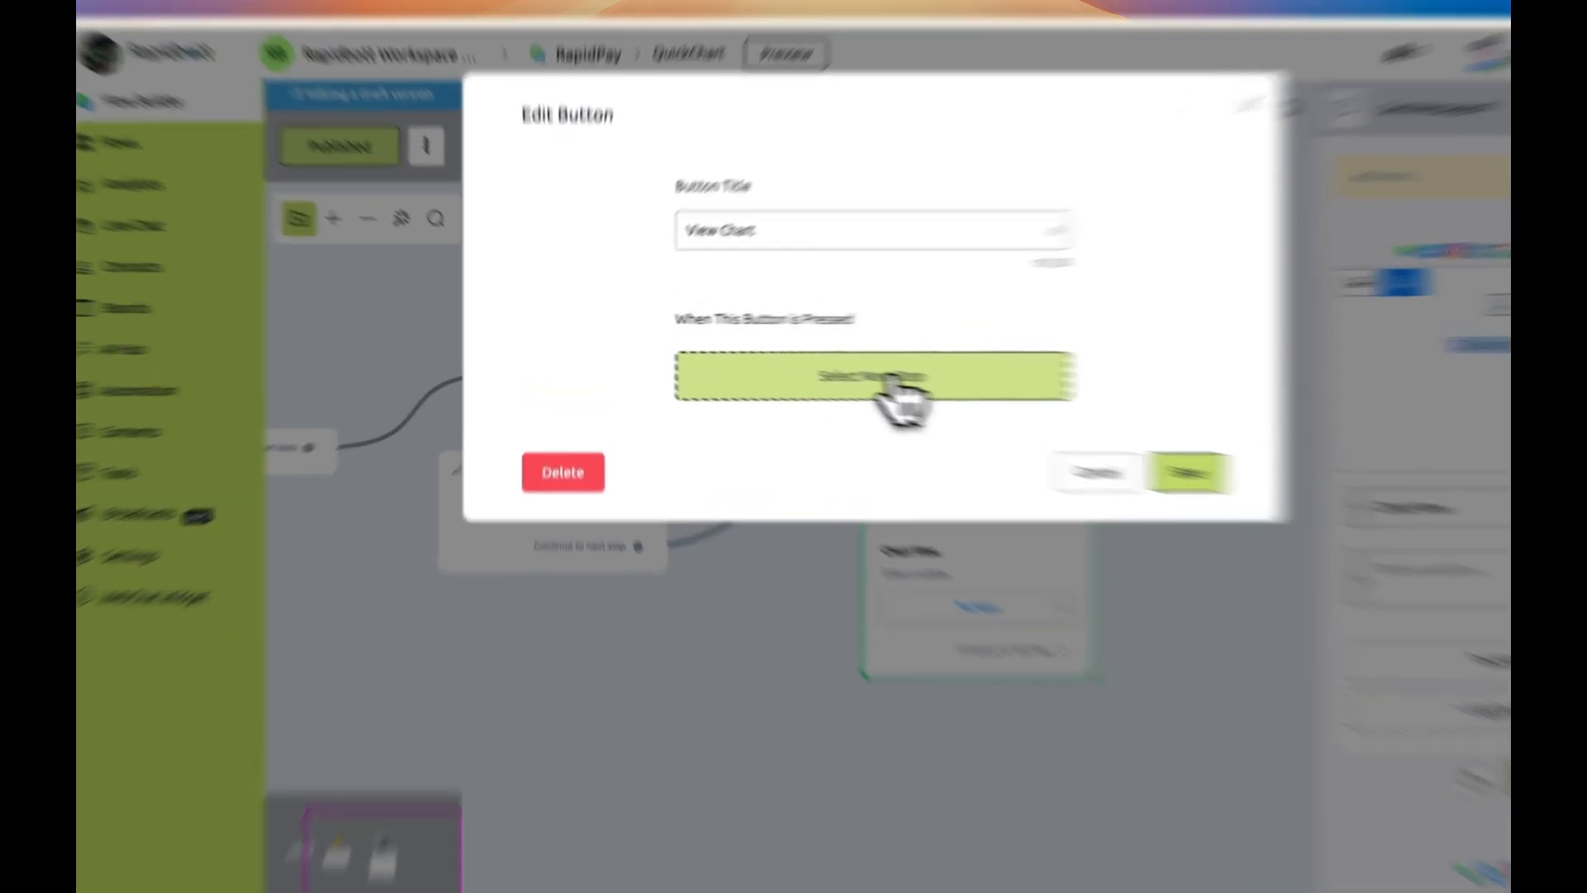
Step: Make the View Chart button open a website using the Chart Image field as its address, and save the button
{"action": "left_click", "coordinate": [802, 370]}
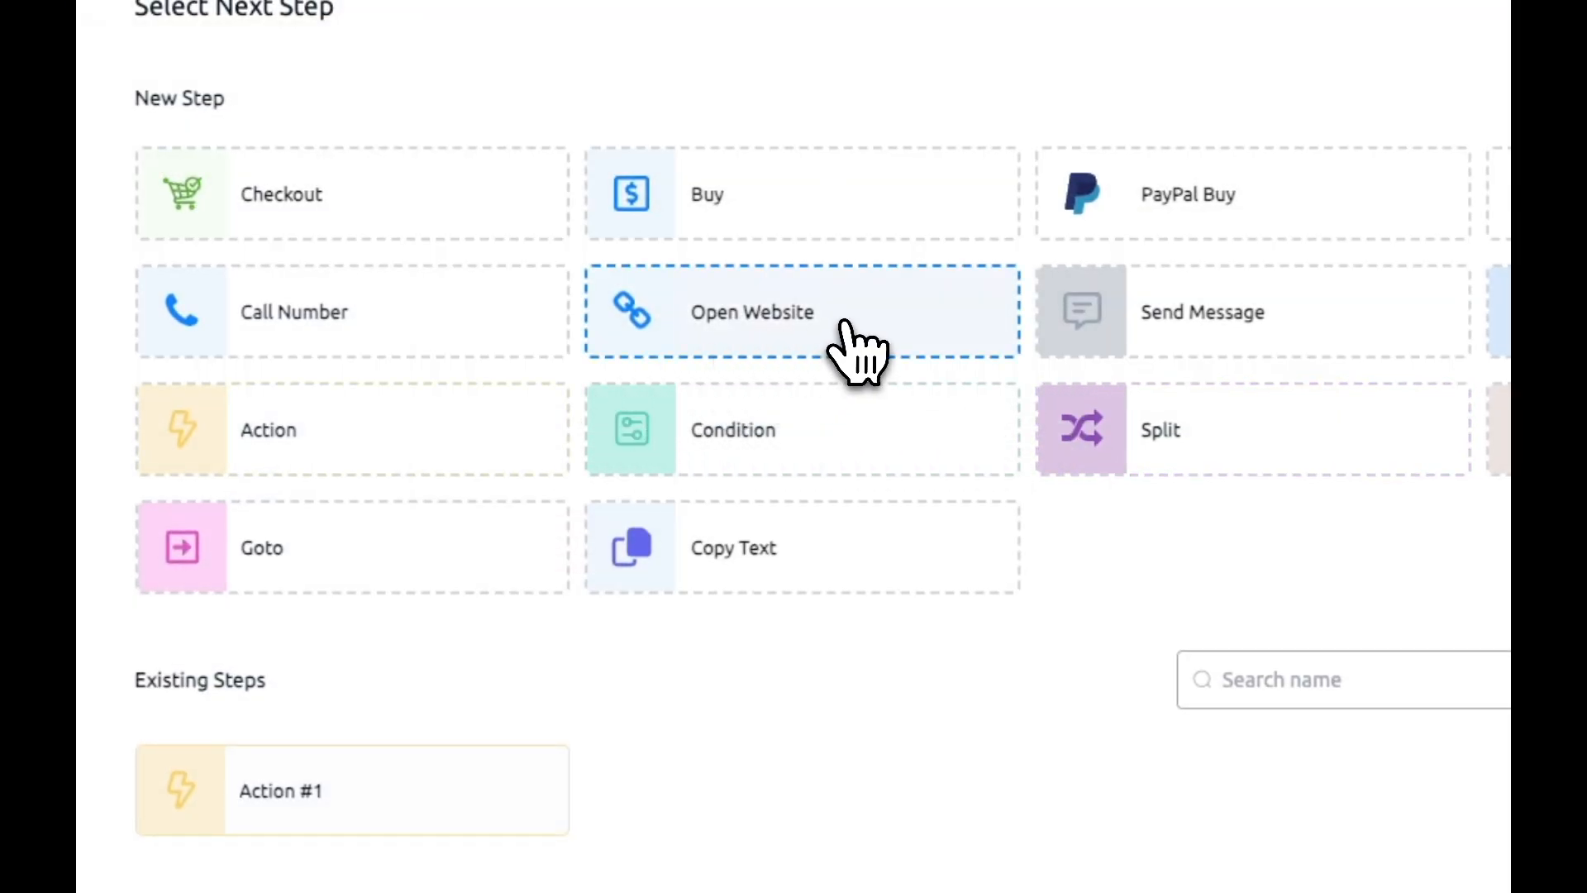
{"action": "left_click", "coordinate": [857, 344]}
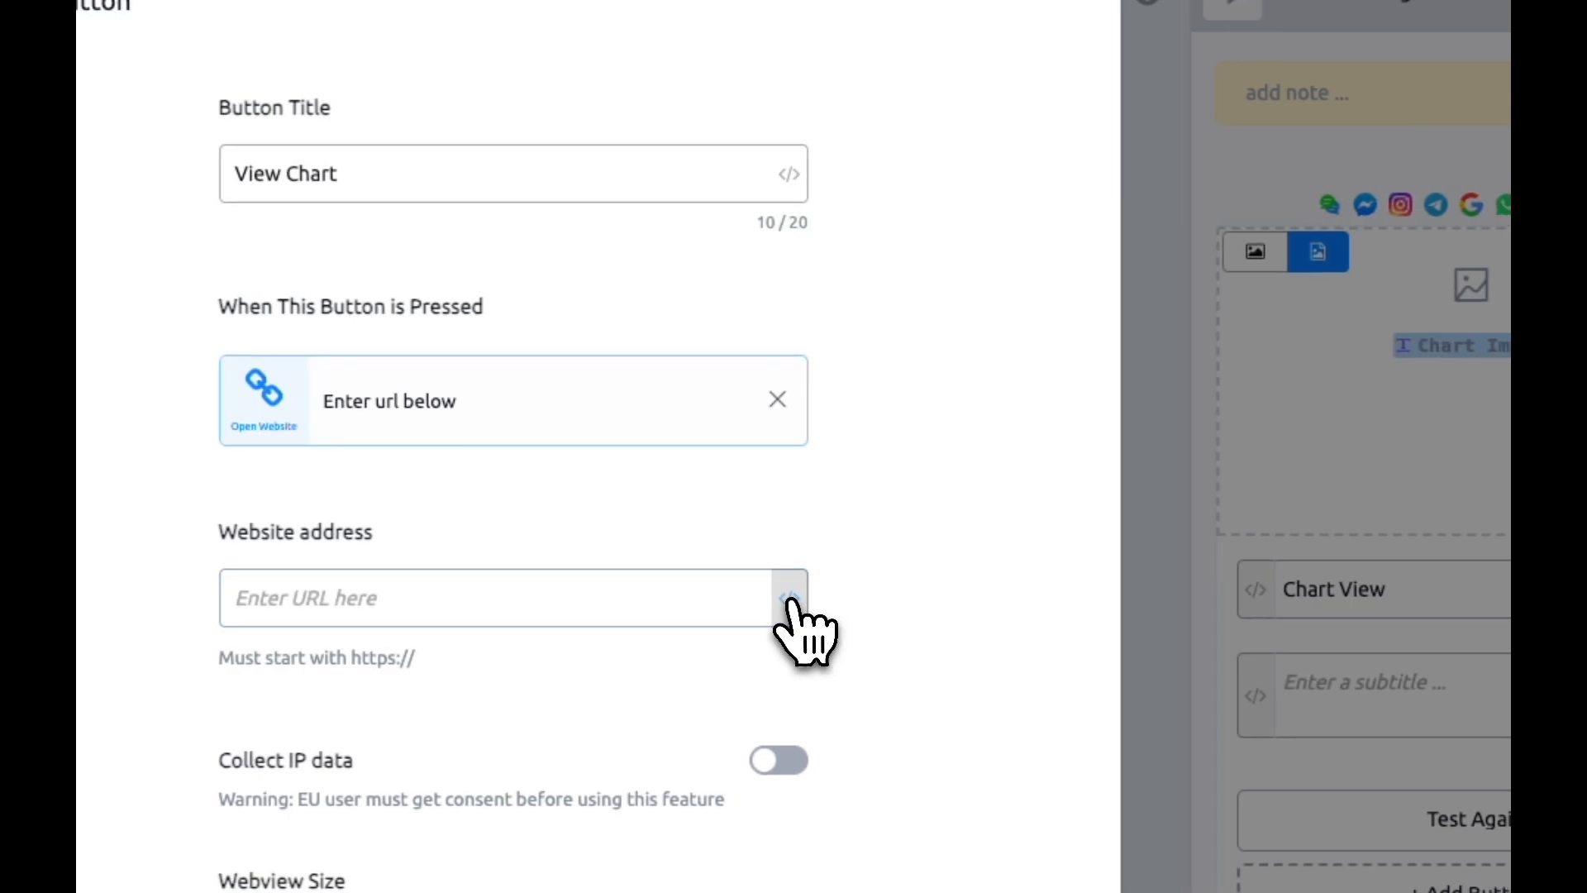
{"action": "left_click", "coordinate": [1293, 604]}
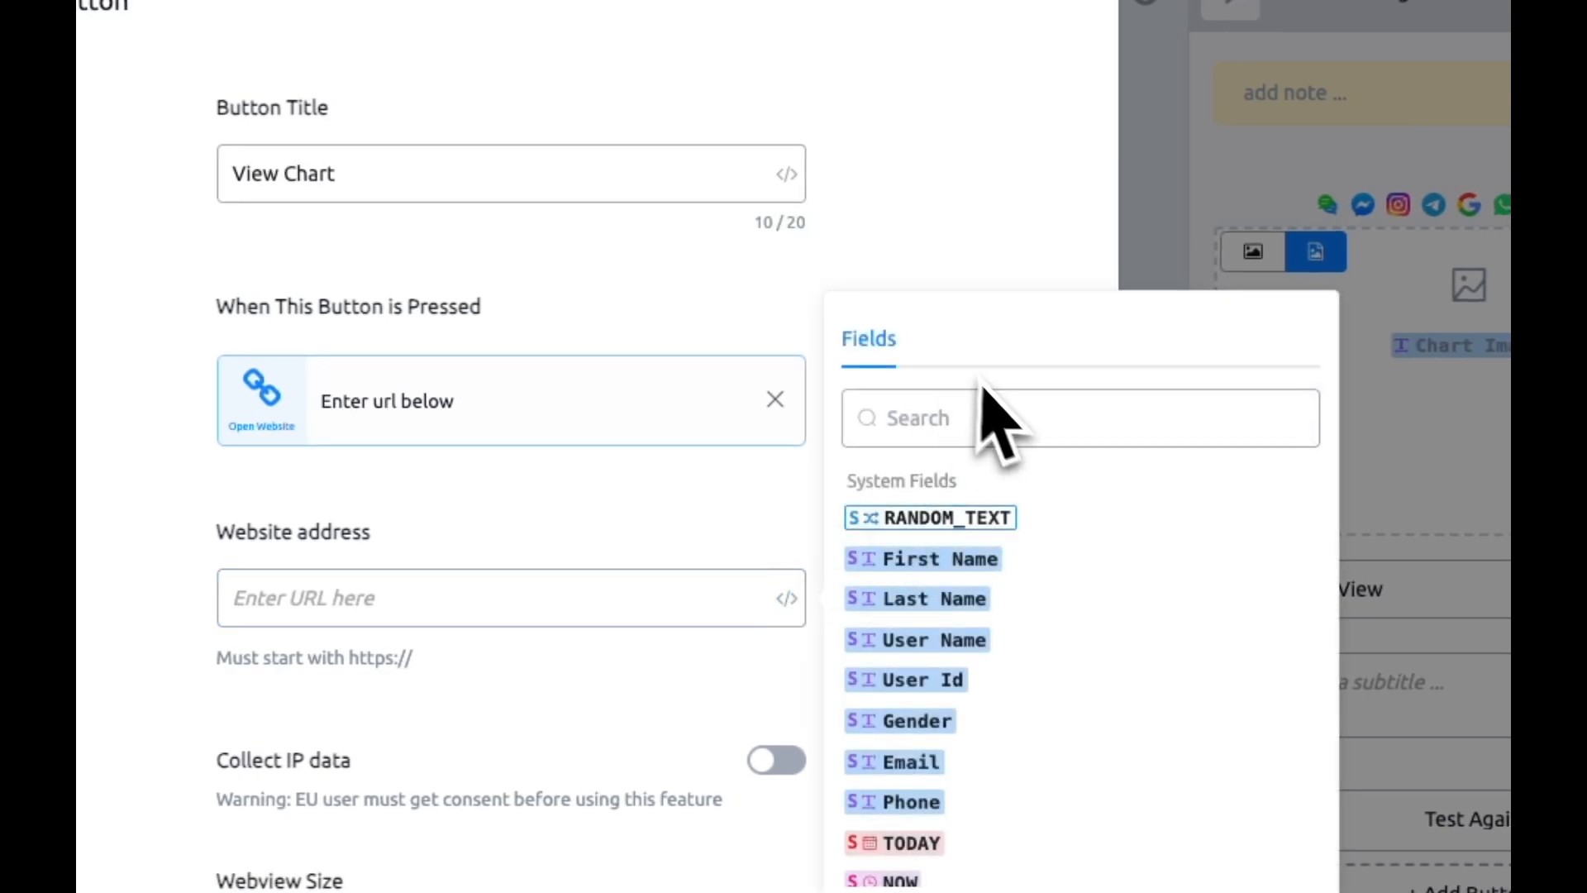
{"action": "type", "text": "char"}
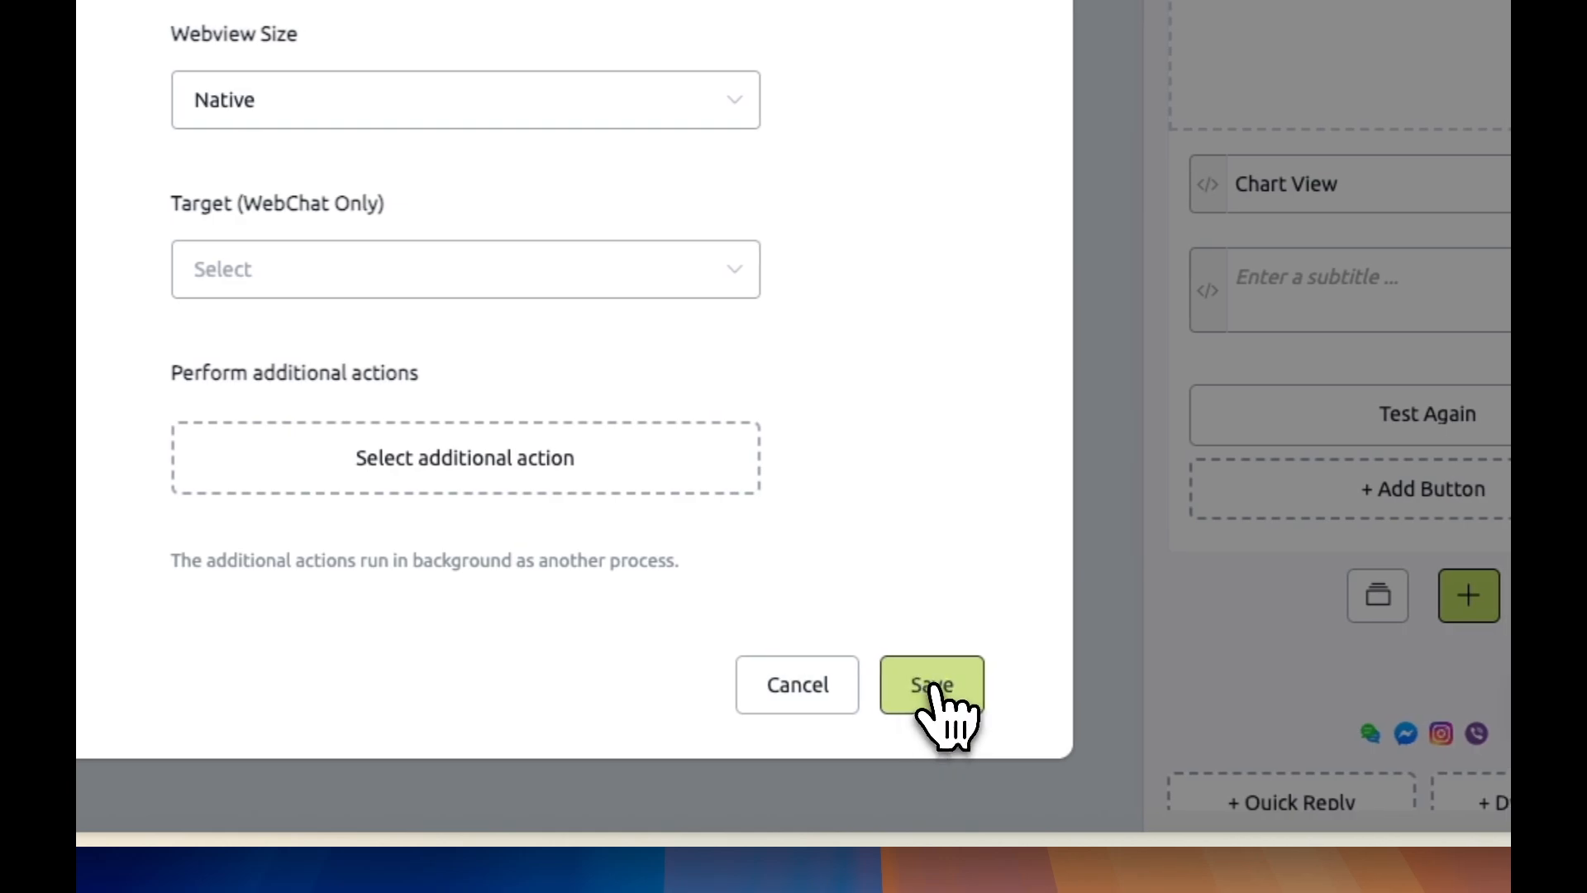
{"action": "left_click", "coordinate": [935, 699]}
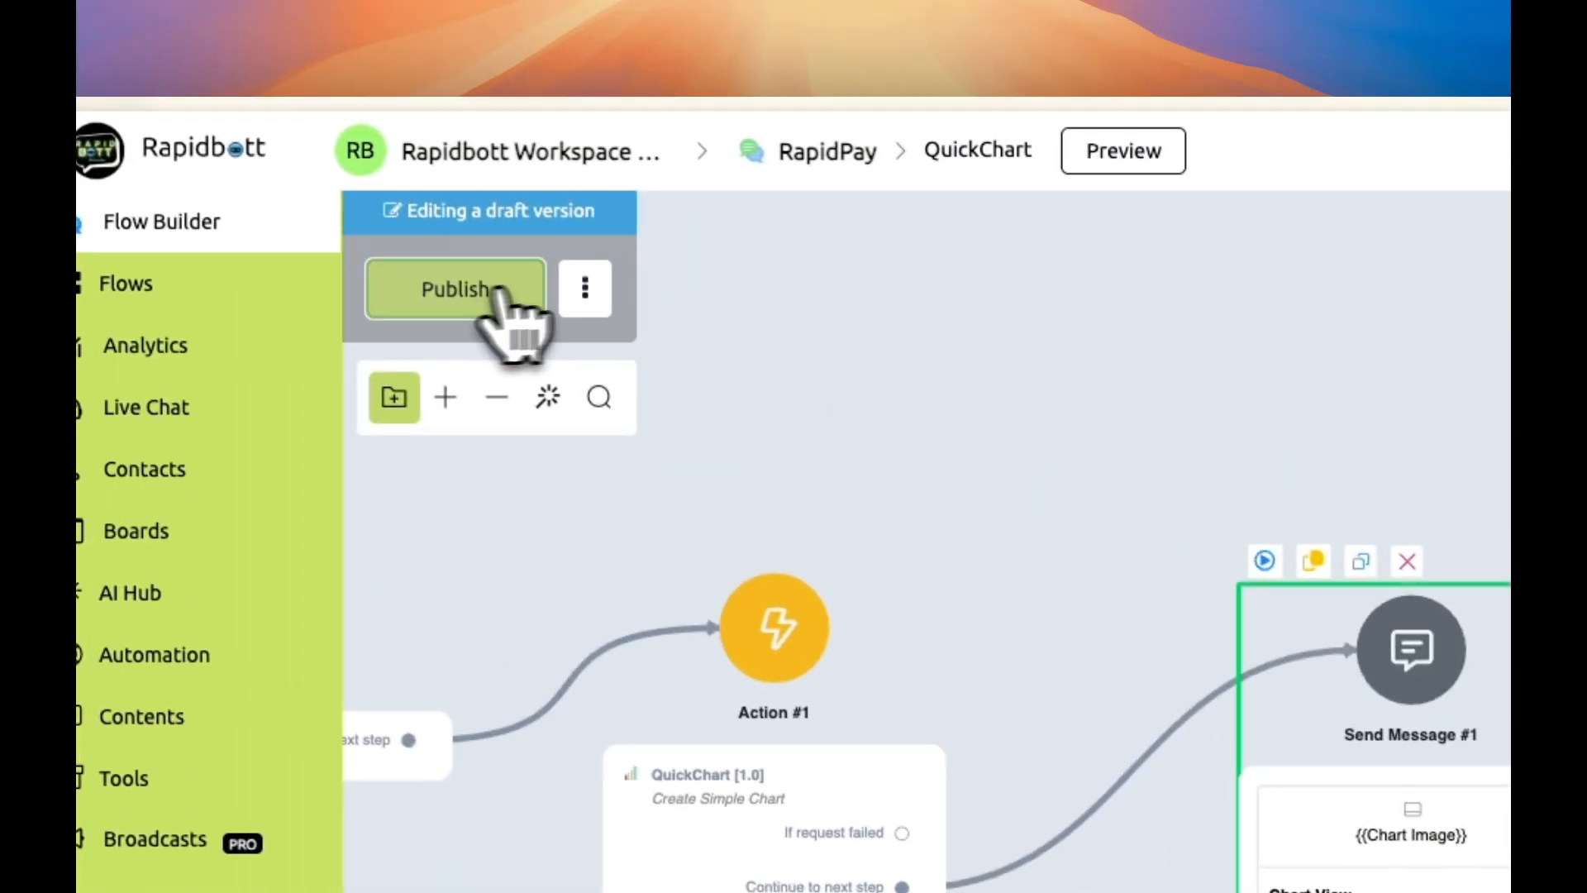
Step: Publish the updated QuickChart flow and run it in a web popup preview
{"action": "left_click", "coordinate": [496, 299]}
{"action": "left_click", "coordinate": [835, 161]}
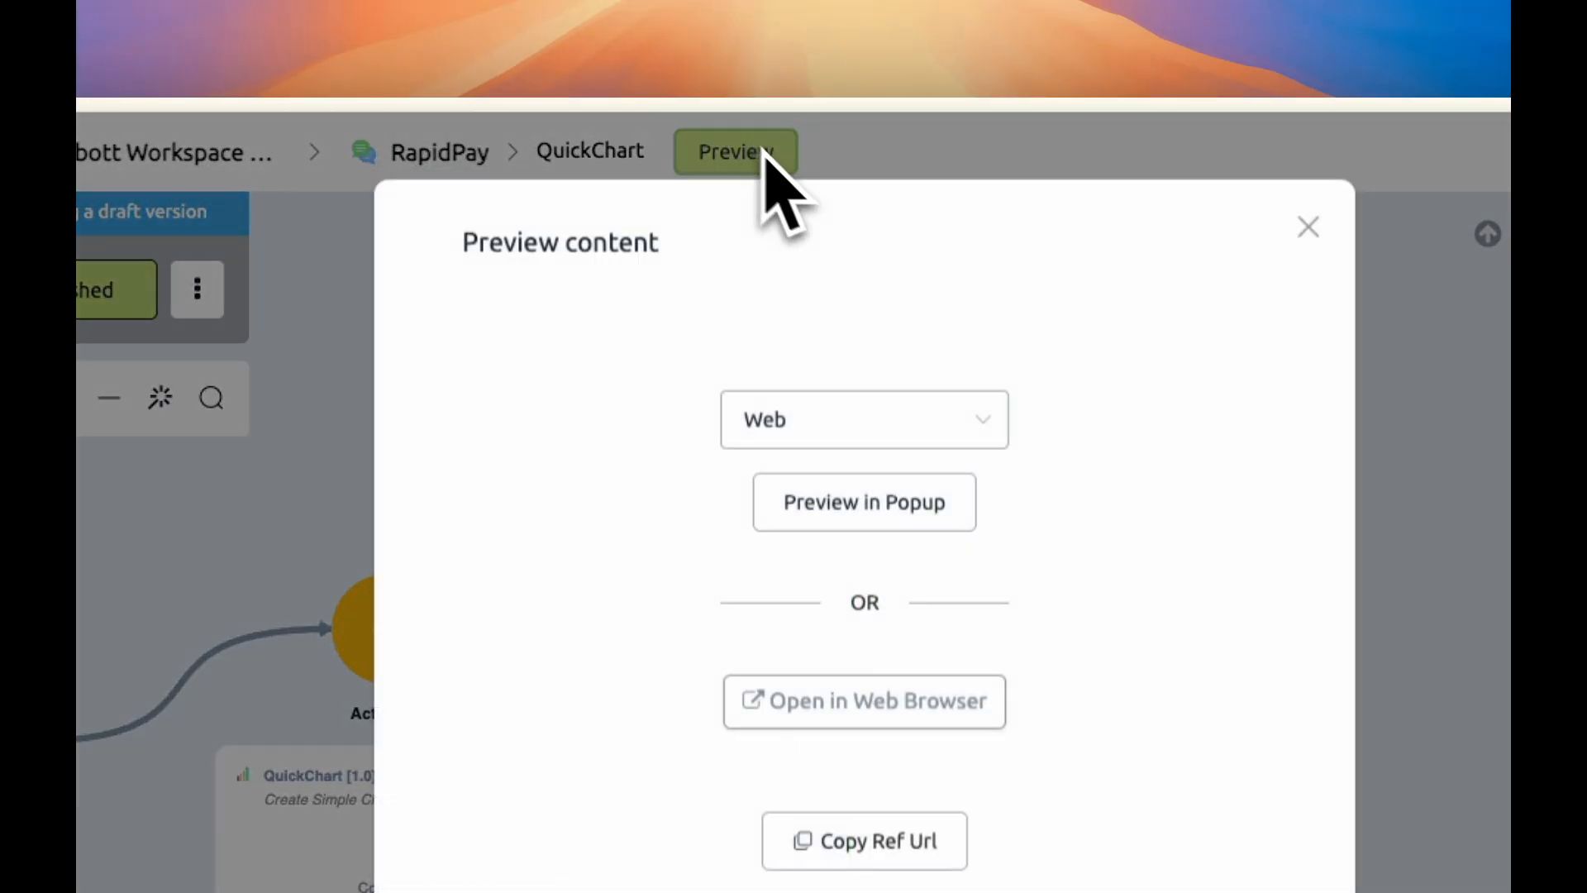
{"action": "left_click", "coordinate": [955, 513]}
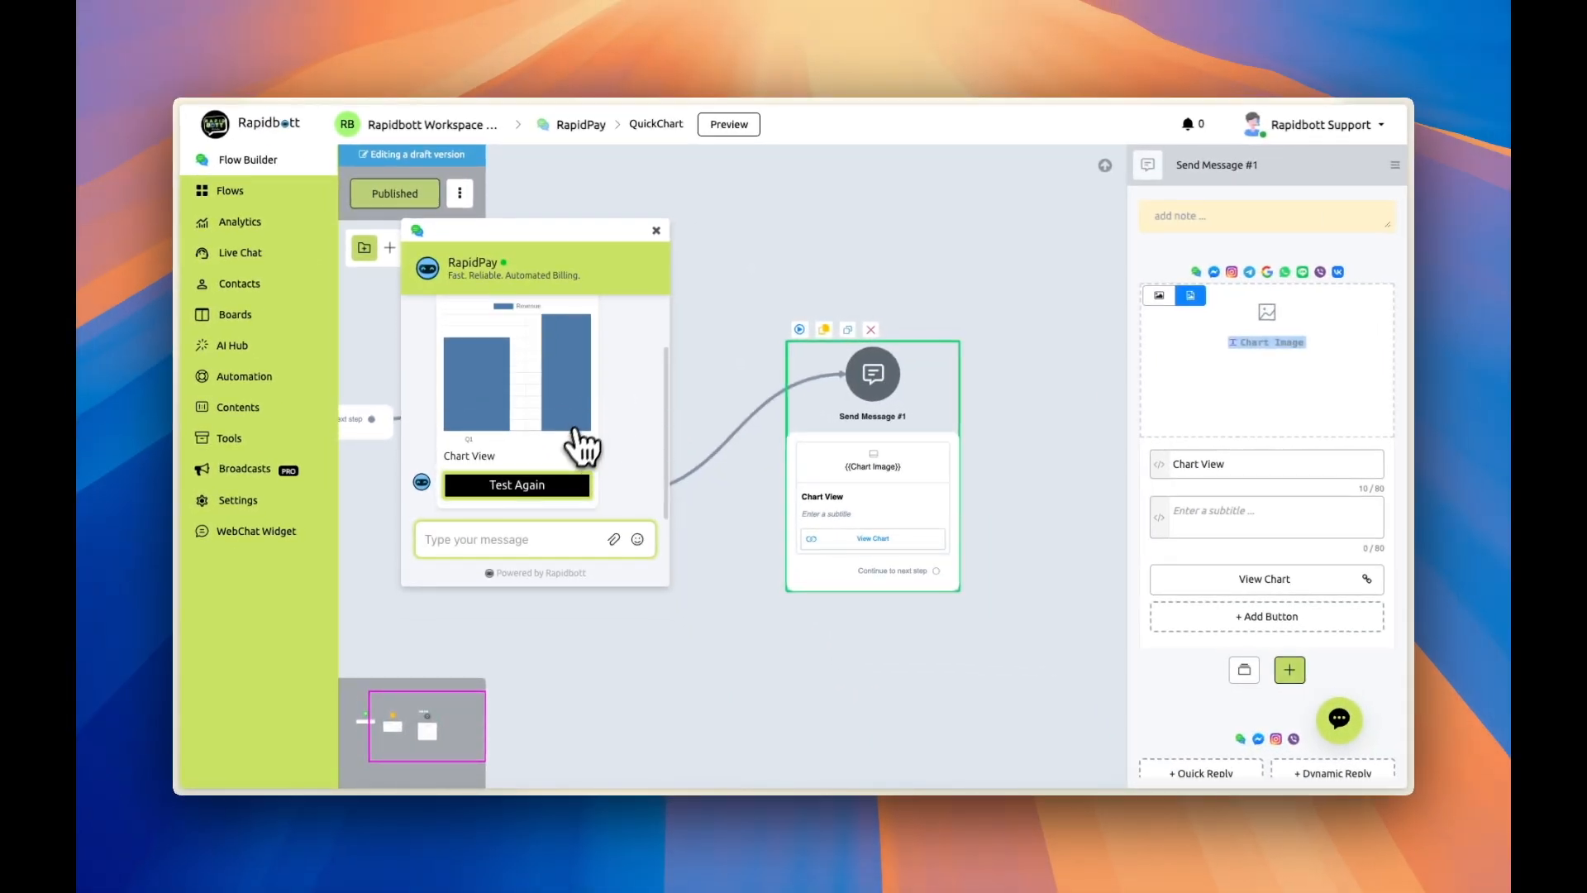
Step: Open the chart image through the newest preview card's View Chart button, and return to the browser tab with the QuickChart flow
{"action": "scroll", "coordinate": [512, 432], "scroll_direction": "up", "scroll_amount": 2}
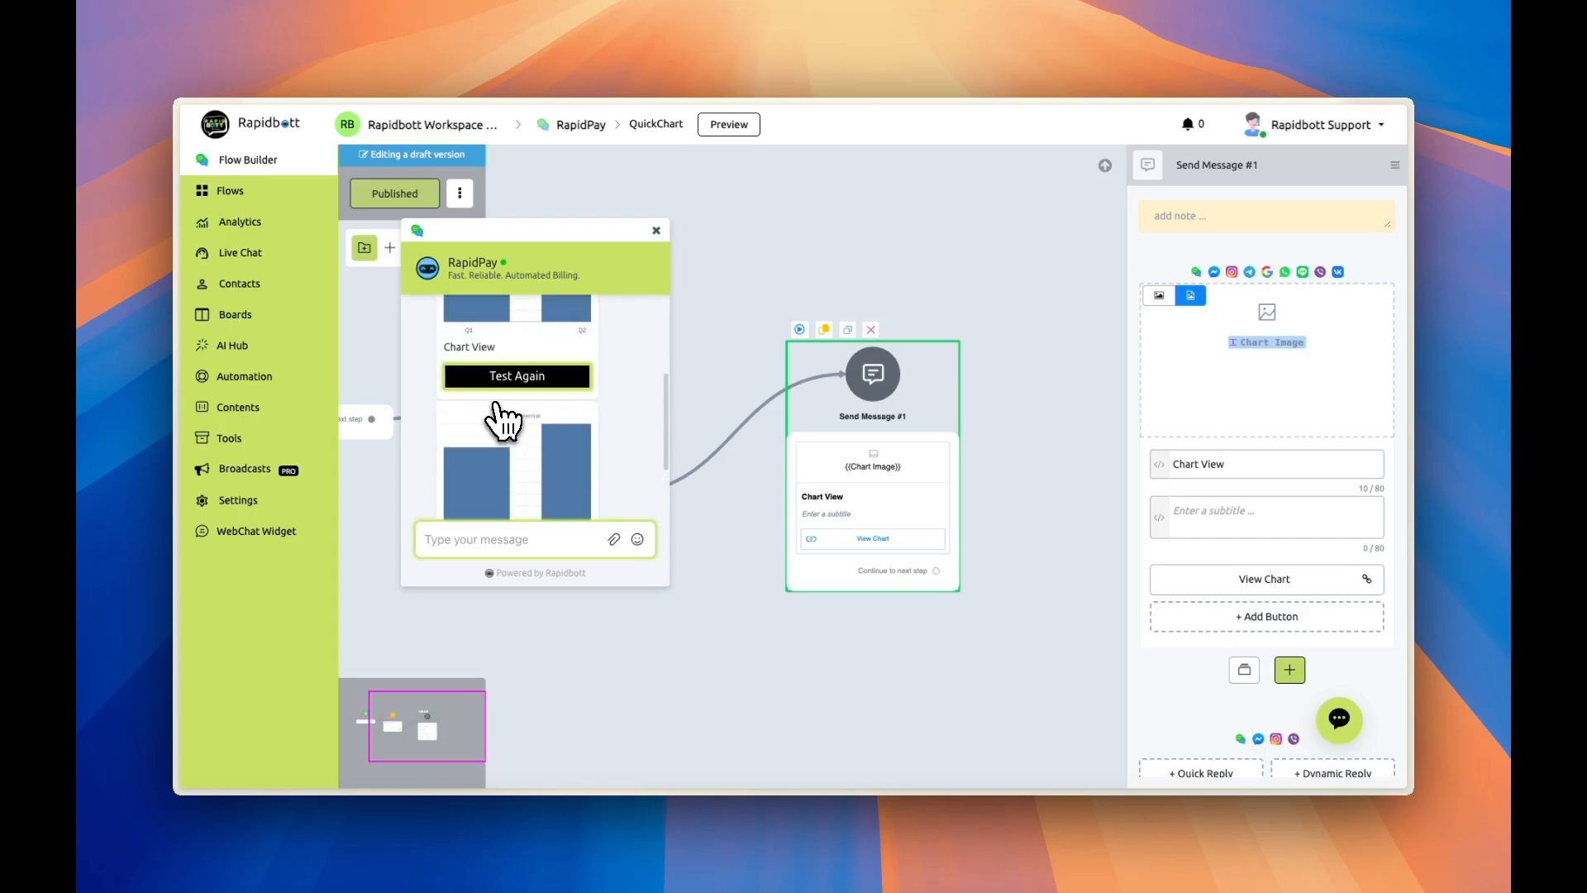
{"action": "scroll", "coordinate": [500, 407], "scroll_direction": "down", "scroll_amount": 2}
{"action": "left_click", "coordinate": [538, 491]}
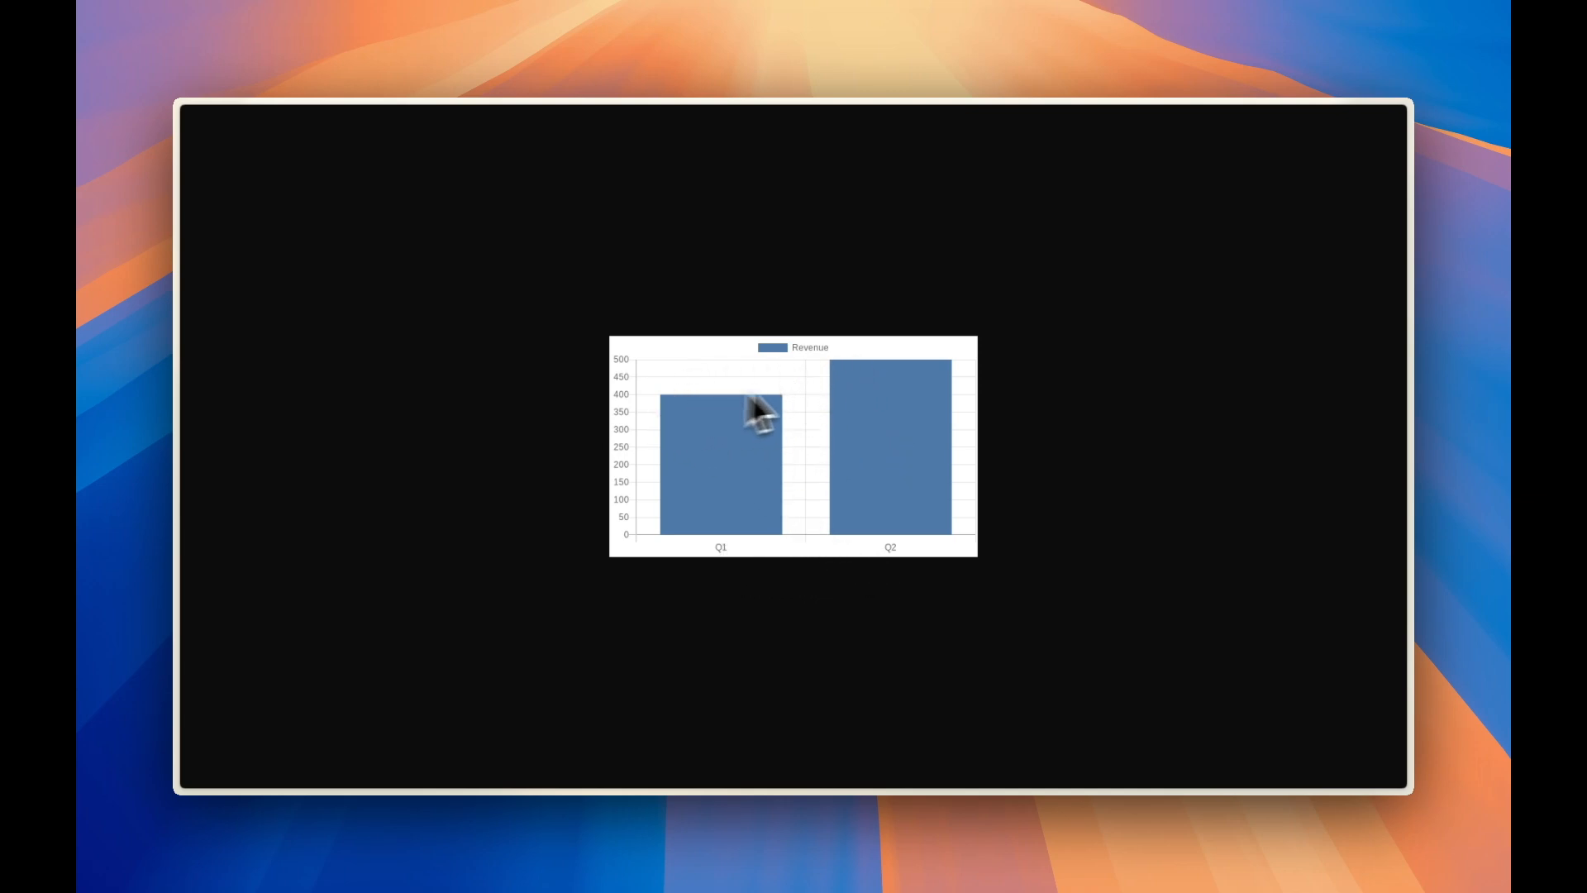
{"action": "mouse_move", "coordinate": [206, 253]}
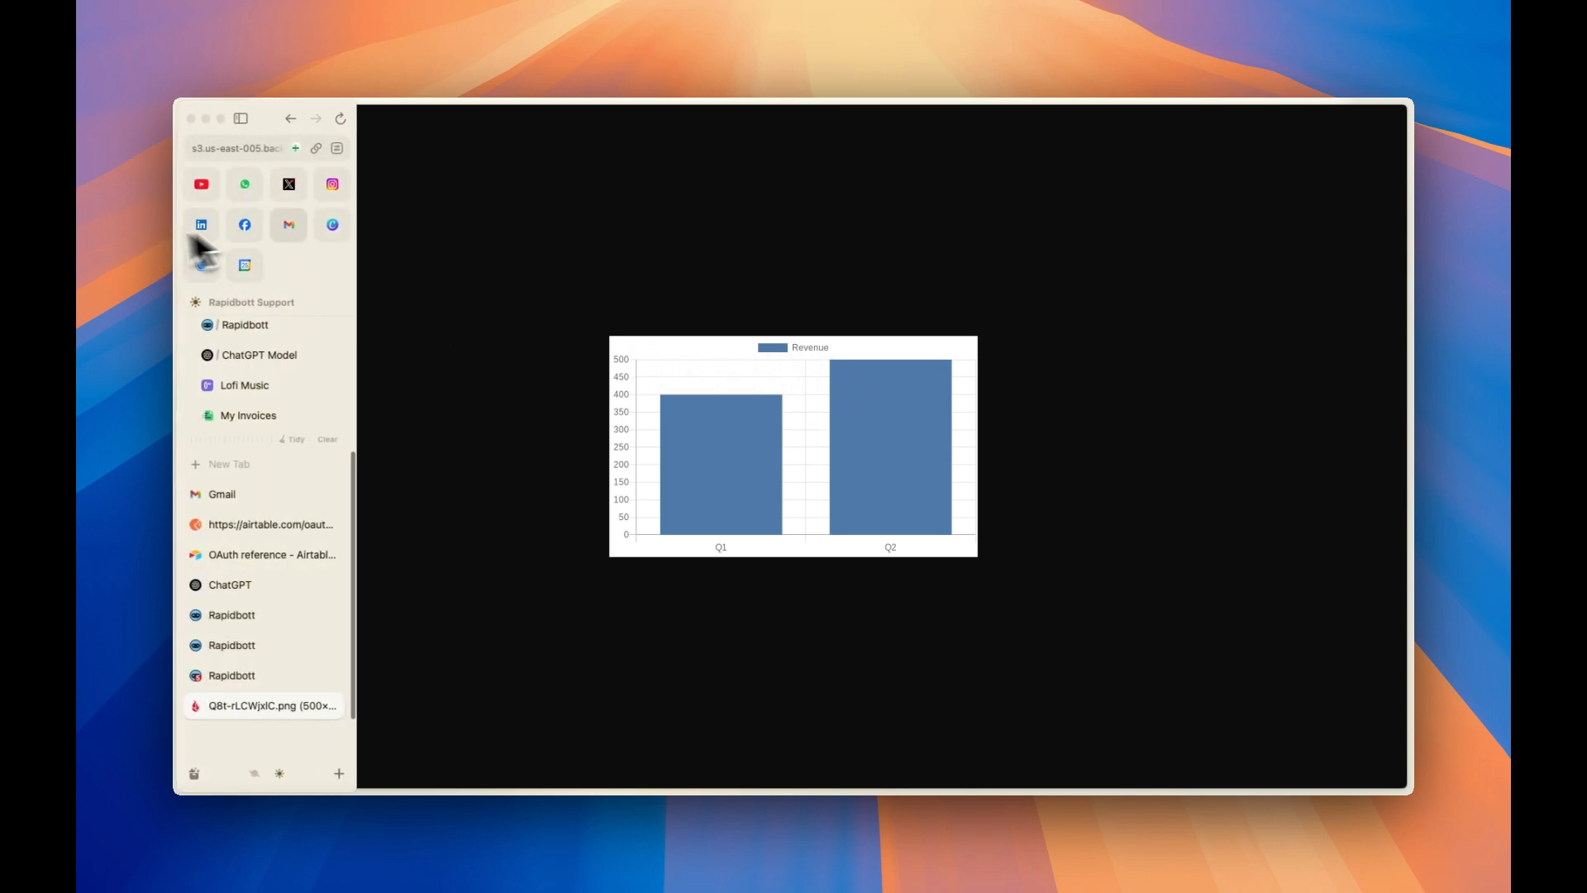
{"action": "left_click", "coordinate": [246, 677]}
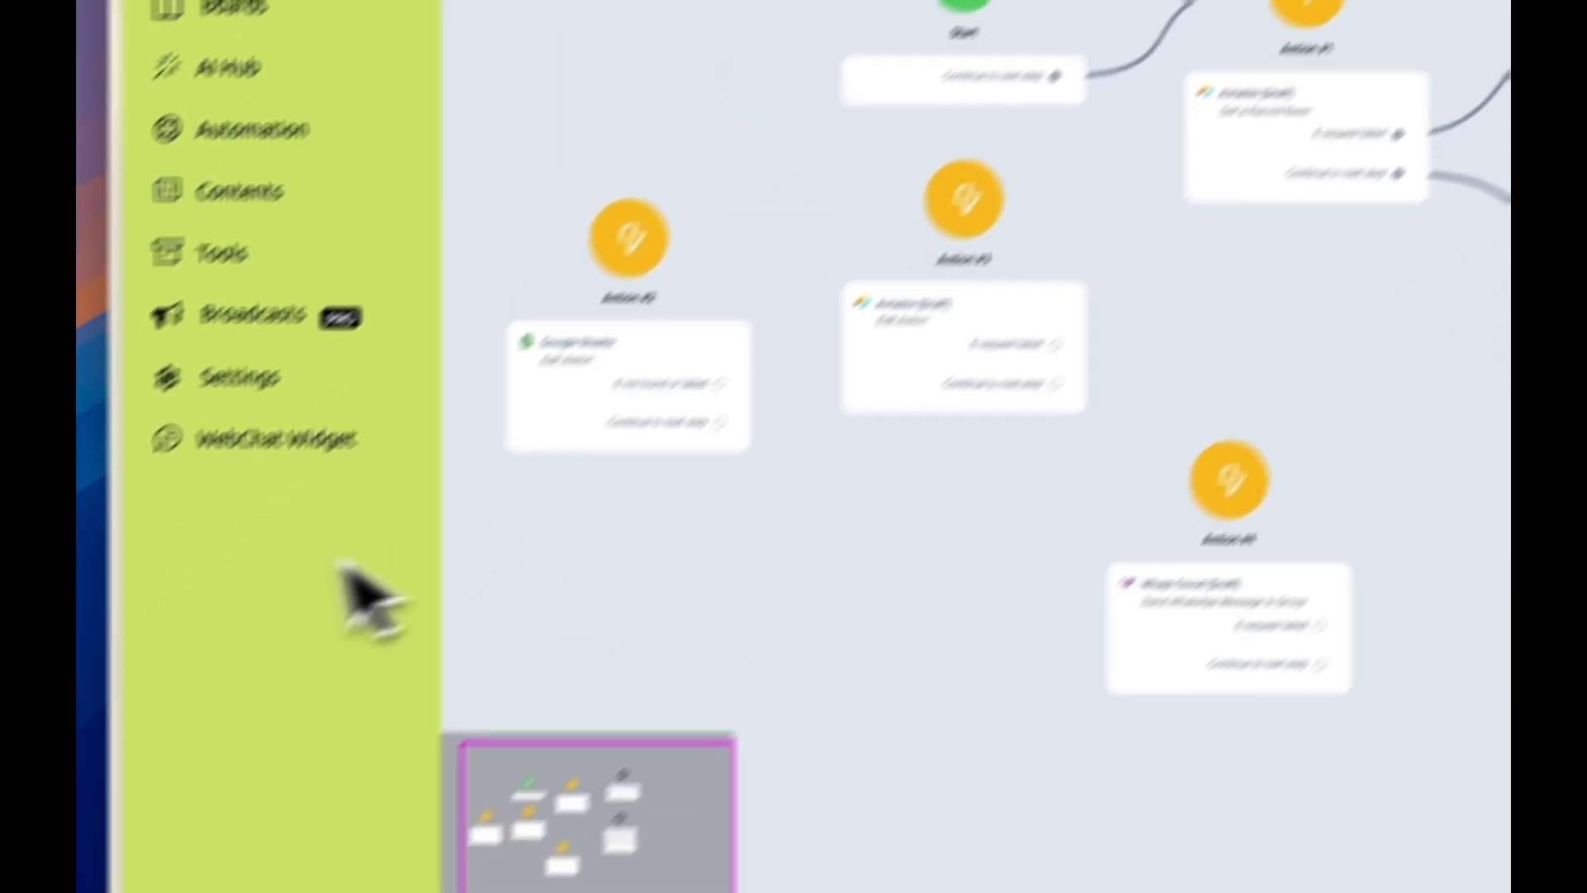
{"action": "mouse_move", "coordinate": [184, 443]}
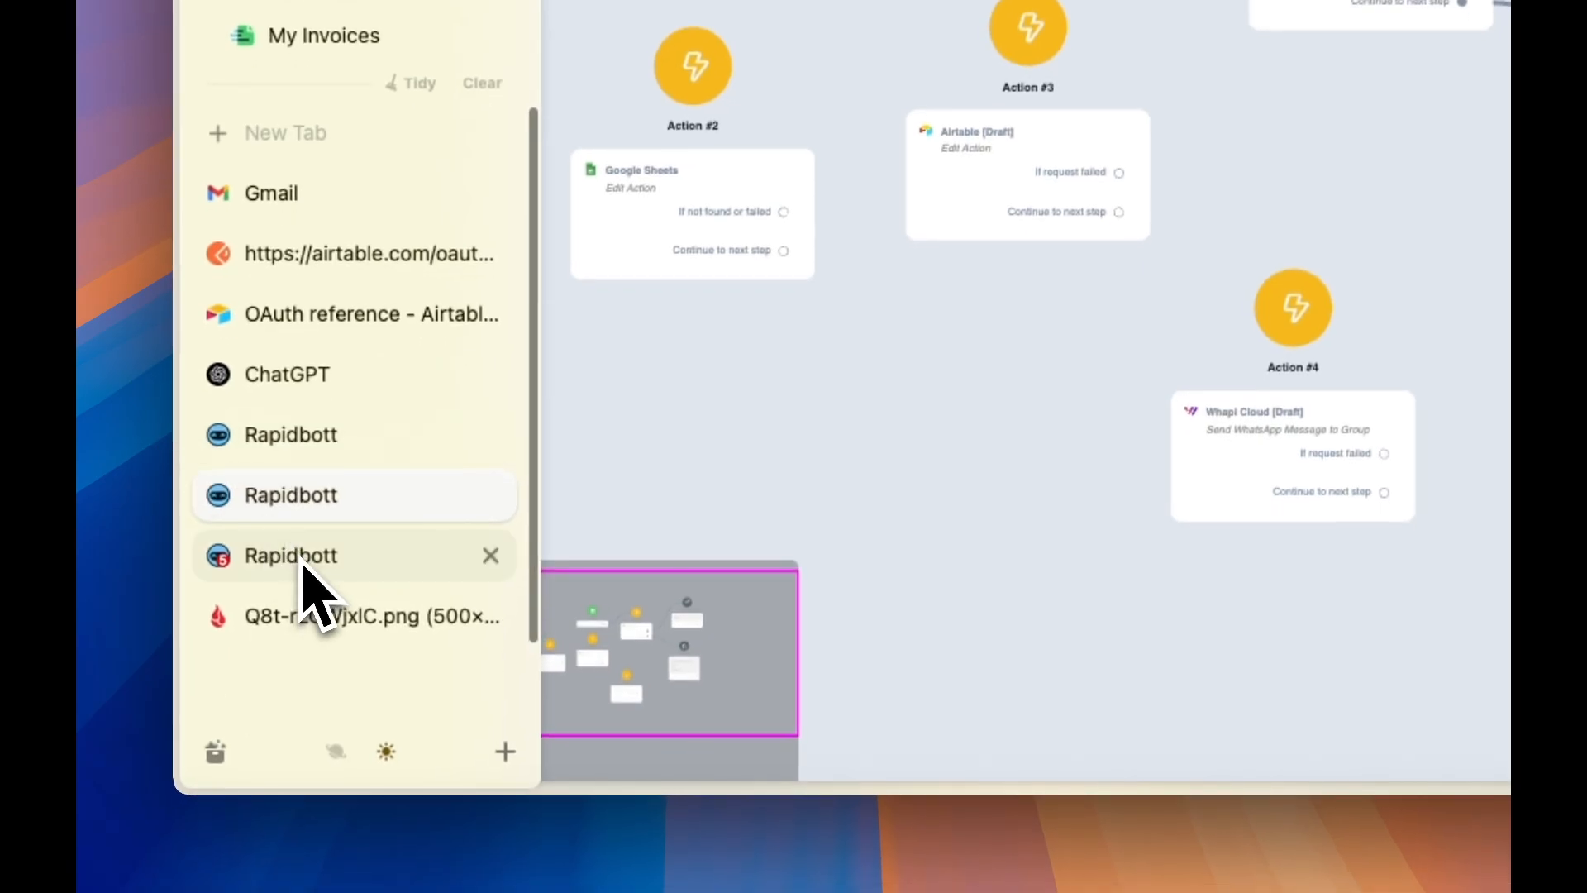
{"action": "left_click", "coordinate": [301, 562]}
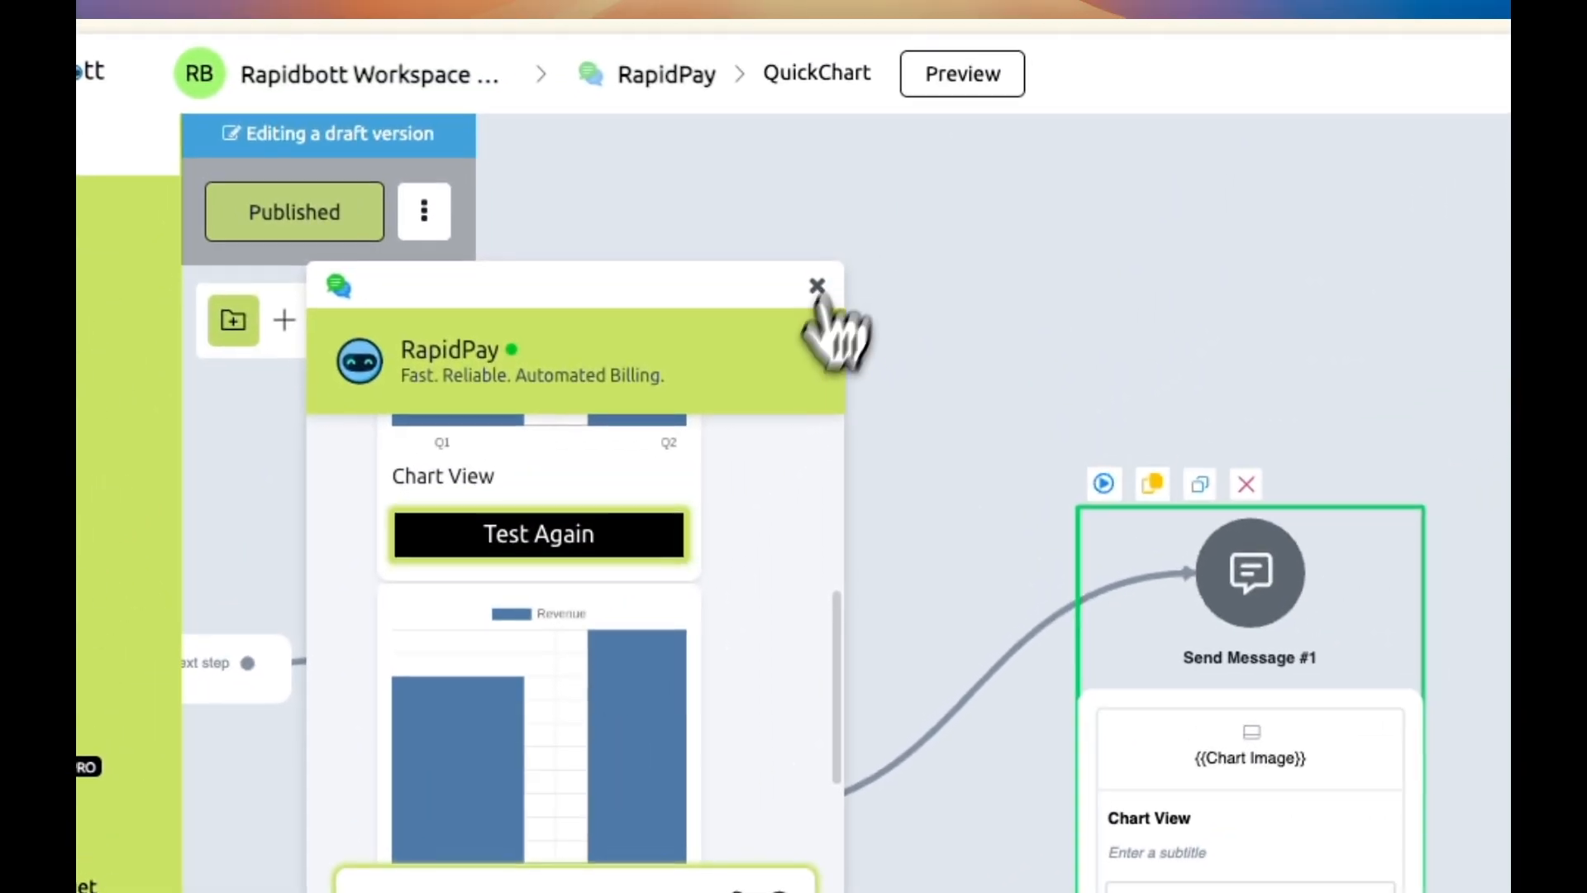
Step: Set the Create Simple Chart labels to Q1, Q2, Q3, Q4 and its data values to 400, 500, 200, 100, and save the action
{"action": "left_click", "coordinate": [1096, 8]}
{"action": "left_click", "coordinate": [876, 538]}
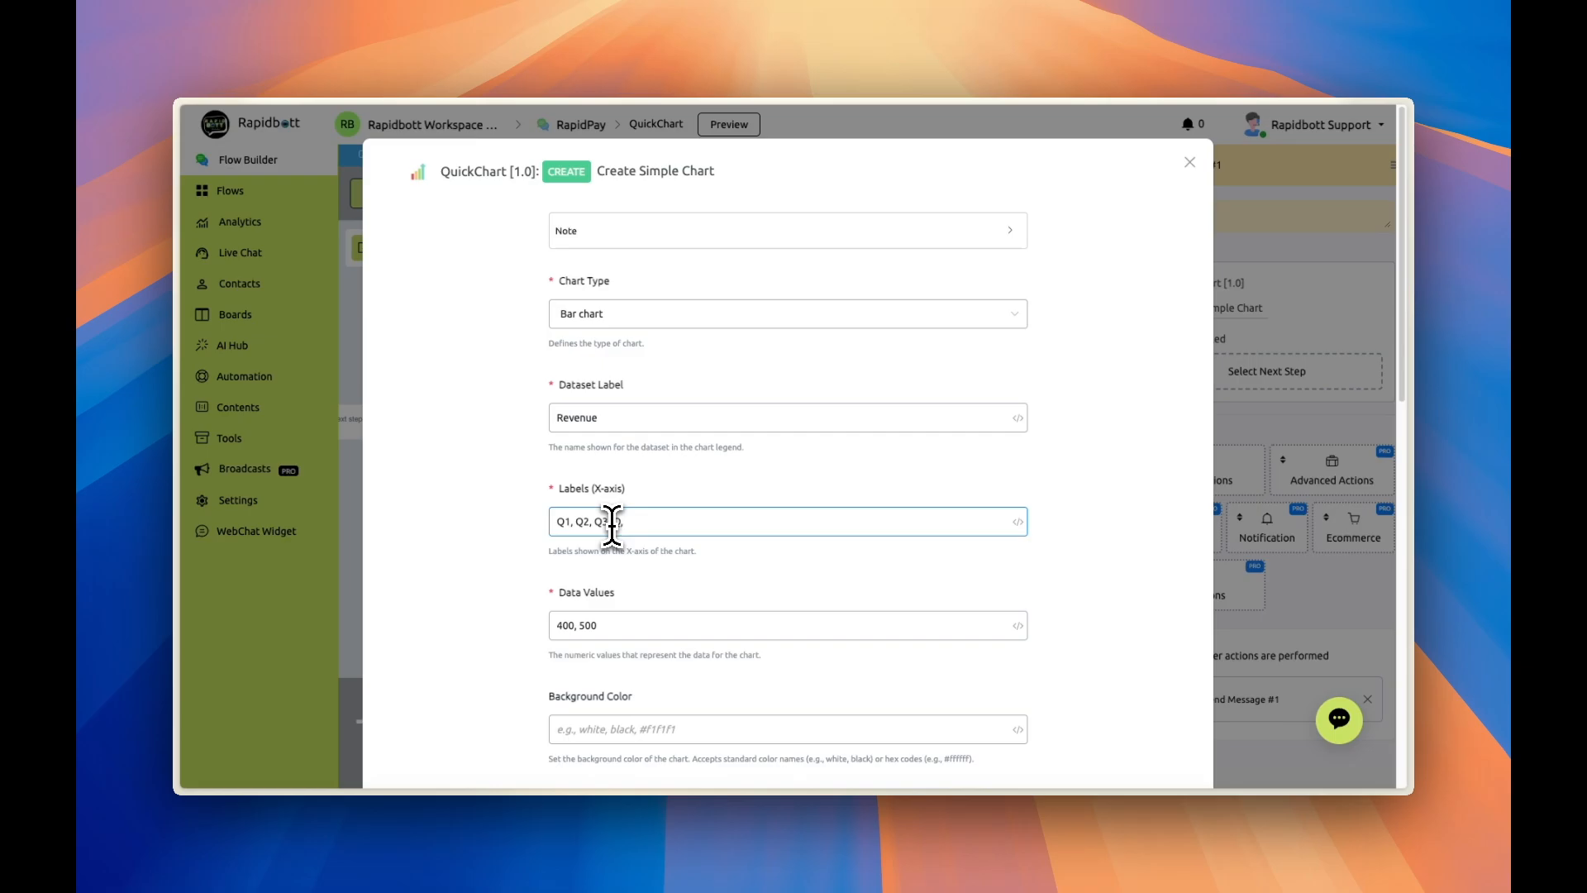
{"action": "left_click", "coordinate": [678, 627]}
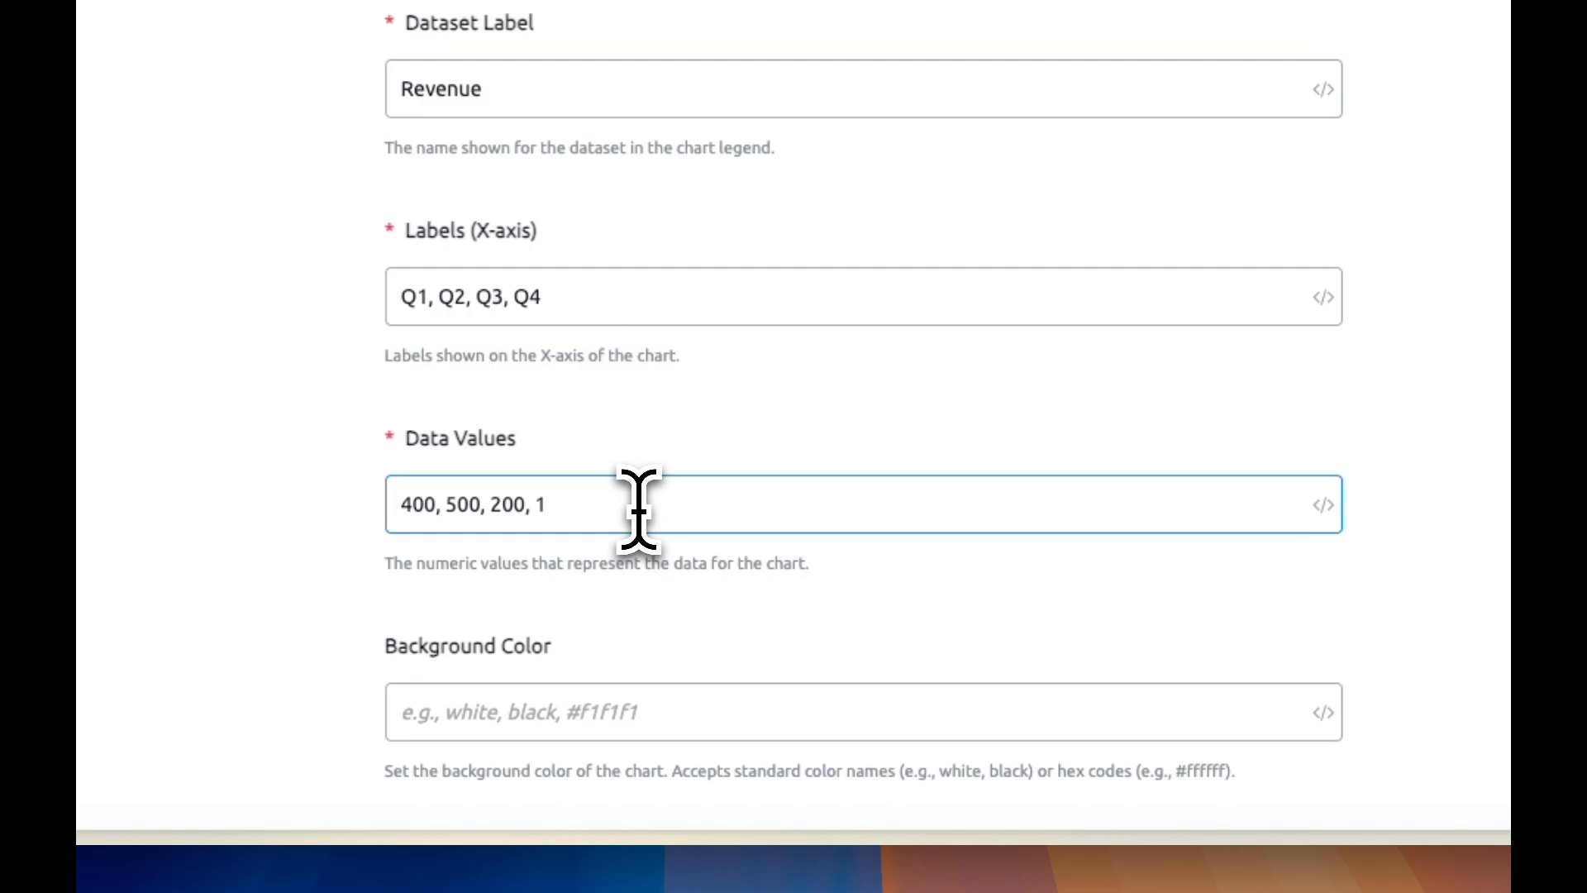
{"action": "scroll", "coordinate": [836, 449], "scroll_direction": "down", "scroll_amount": 5}
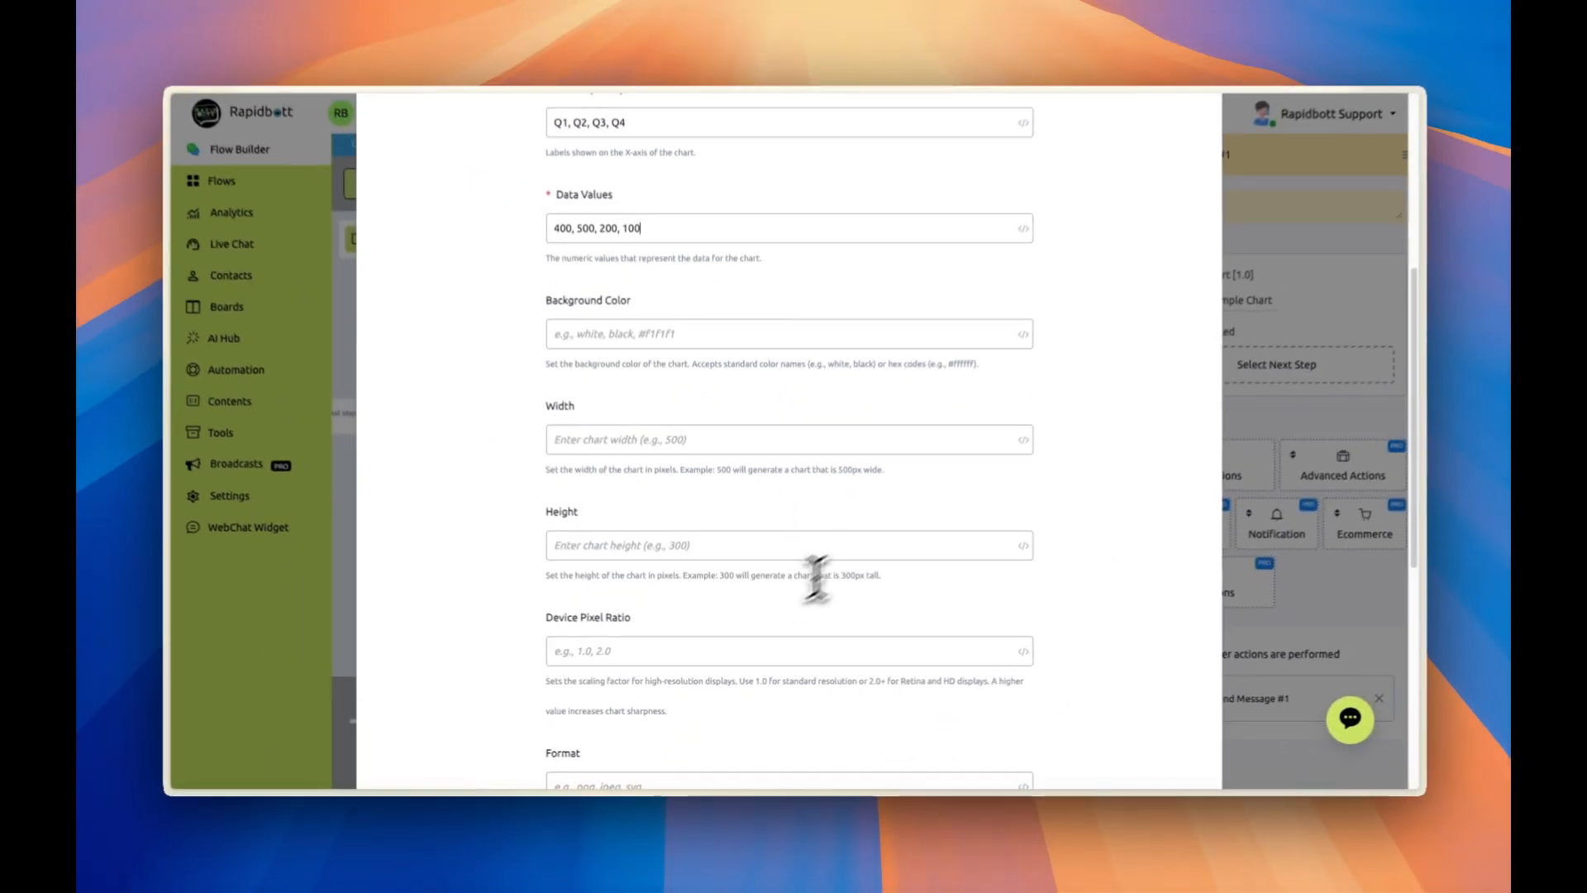
{"action": "scroll", "coordinate": [939, 691], "scroll_direction": "down", "scroll_amount": 5}
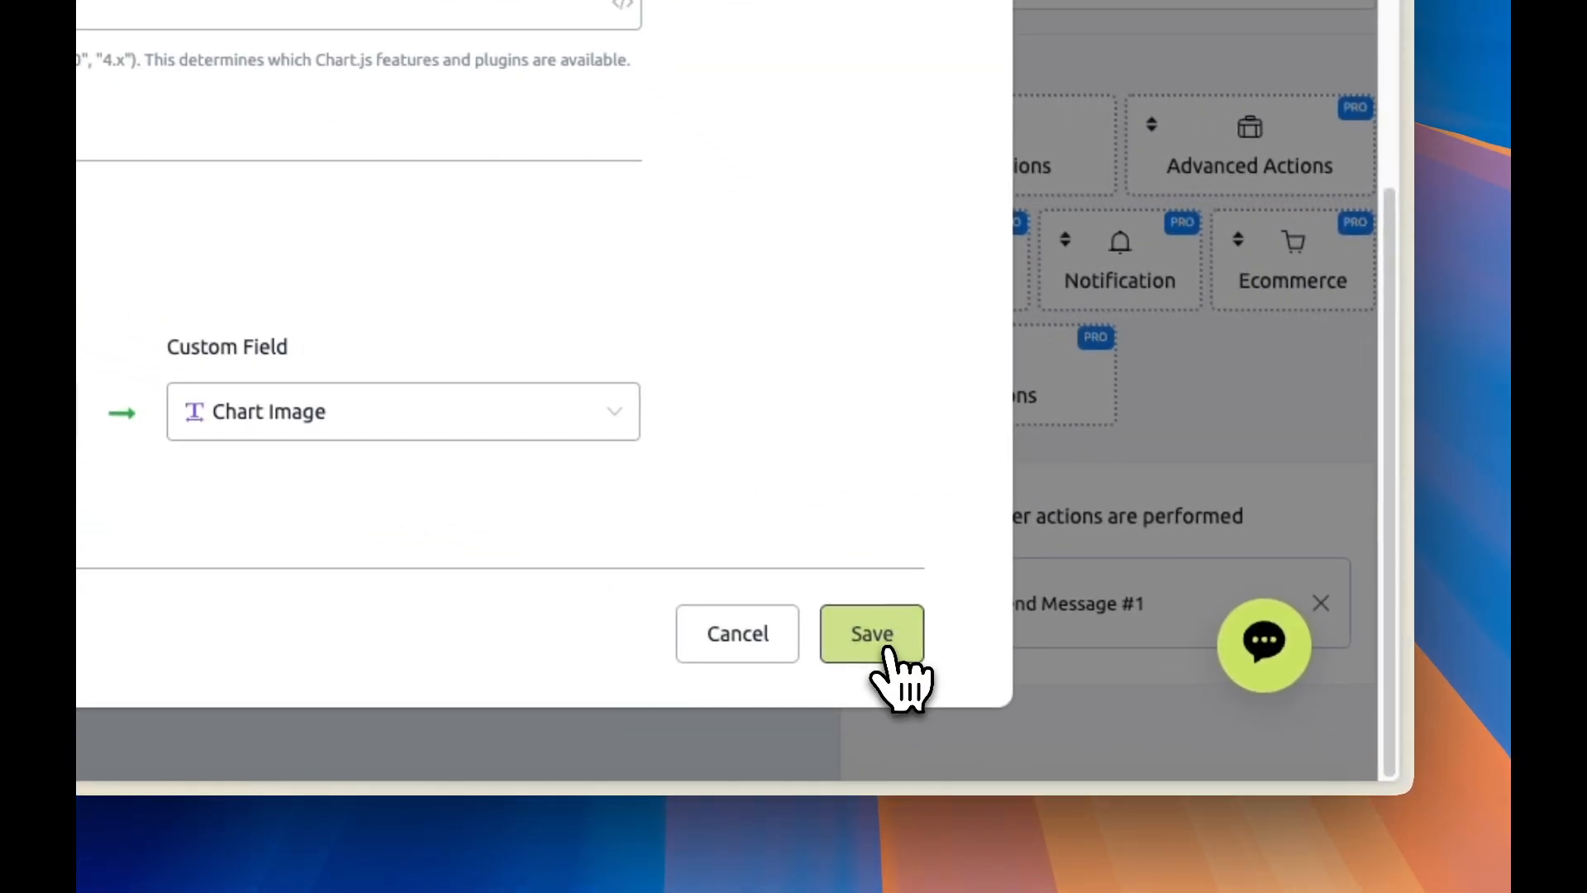
{"action": "left_click", "coordinate": [1143, 715]}
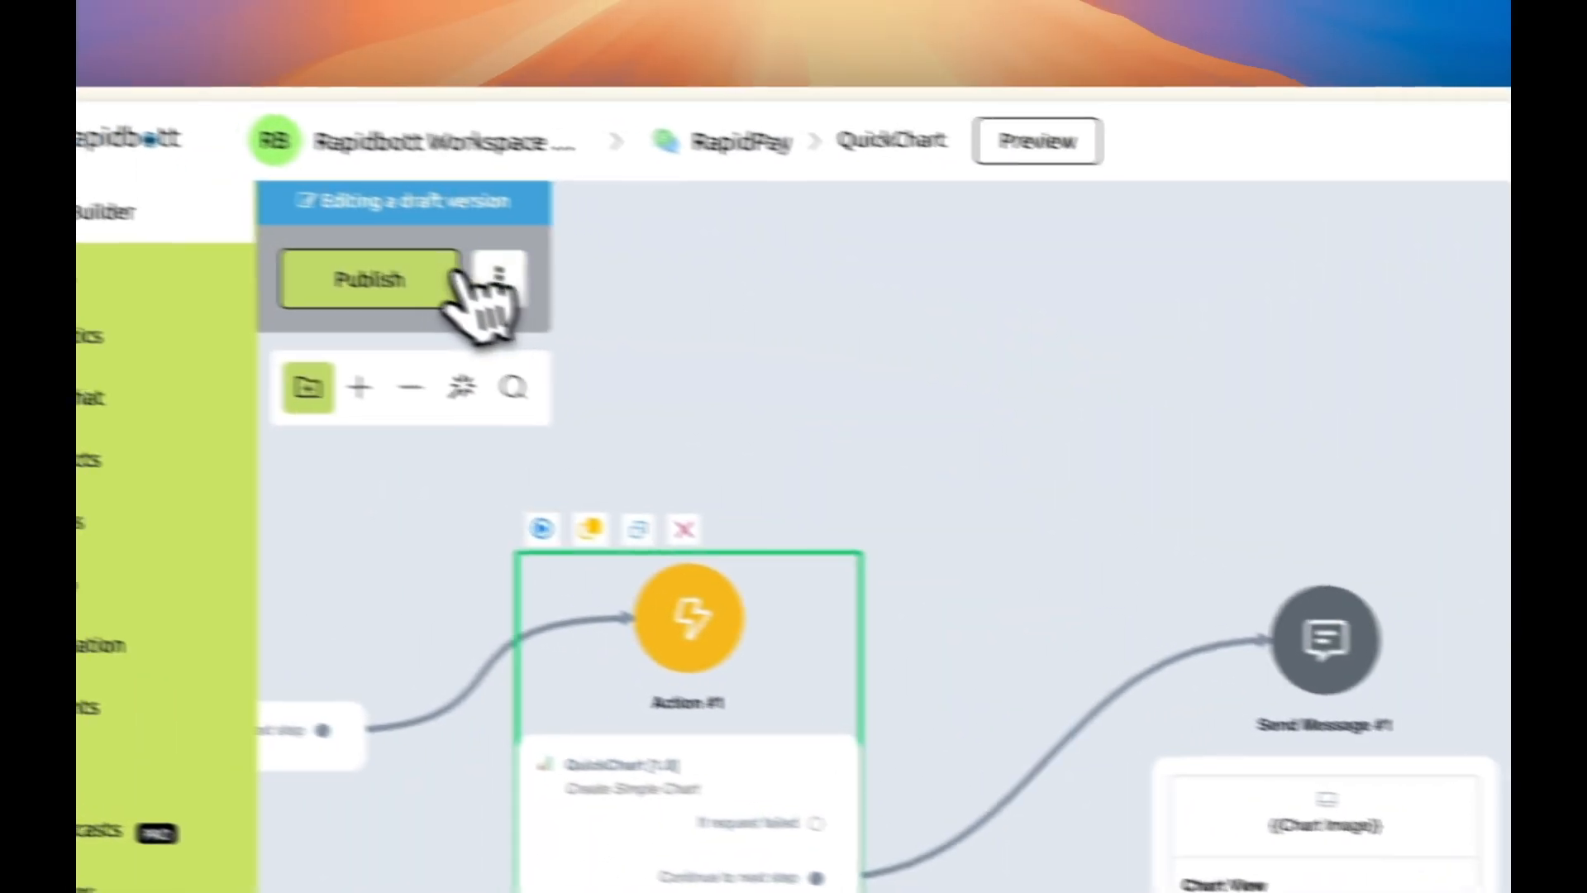
Step: Publish the QuickChart flow with the four-quarter data and preview it in a web popup
{"action": "left_click", "coordinate": [455, 281]}
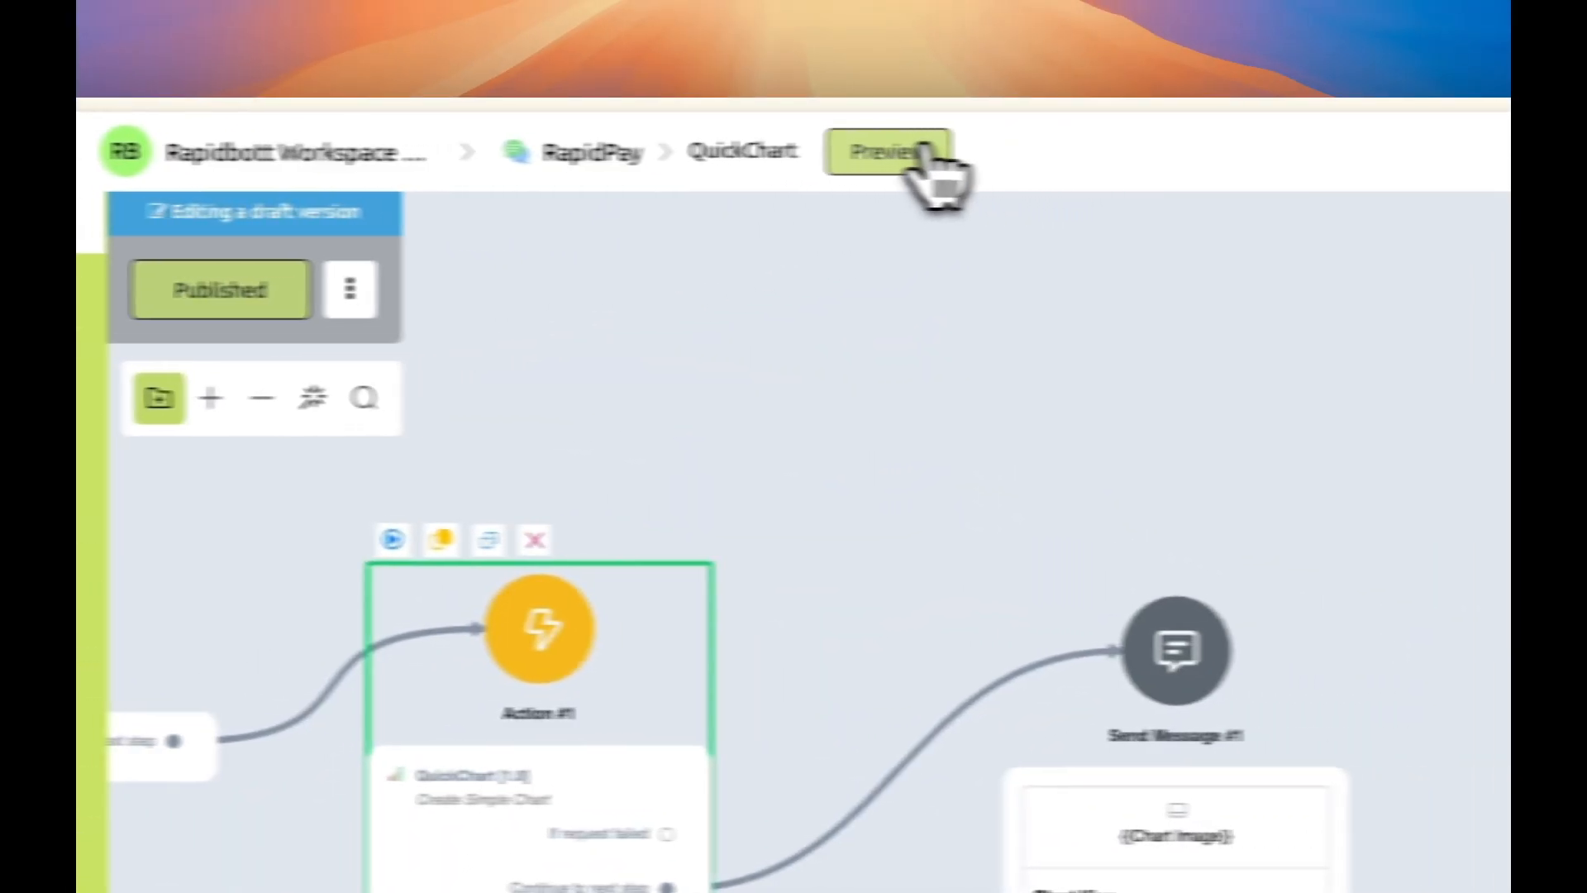
{"action": "left_click", "coordinate": [1038, 141]}
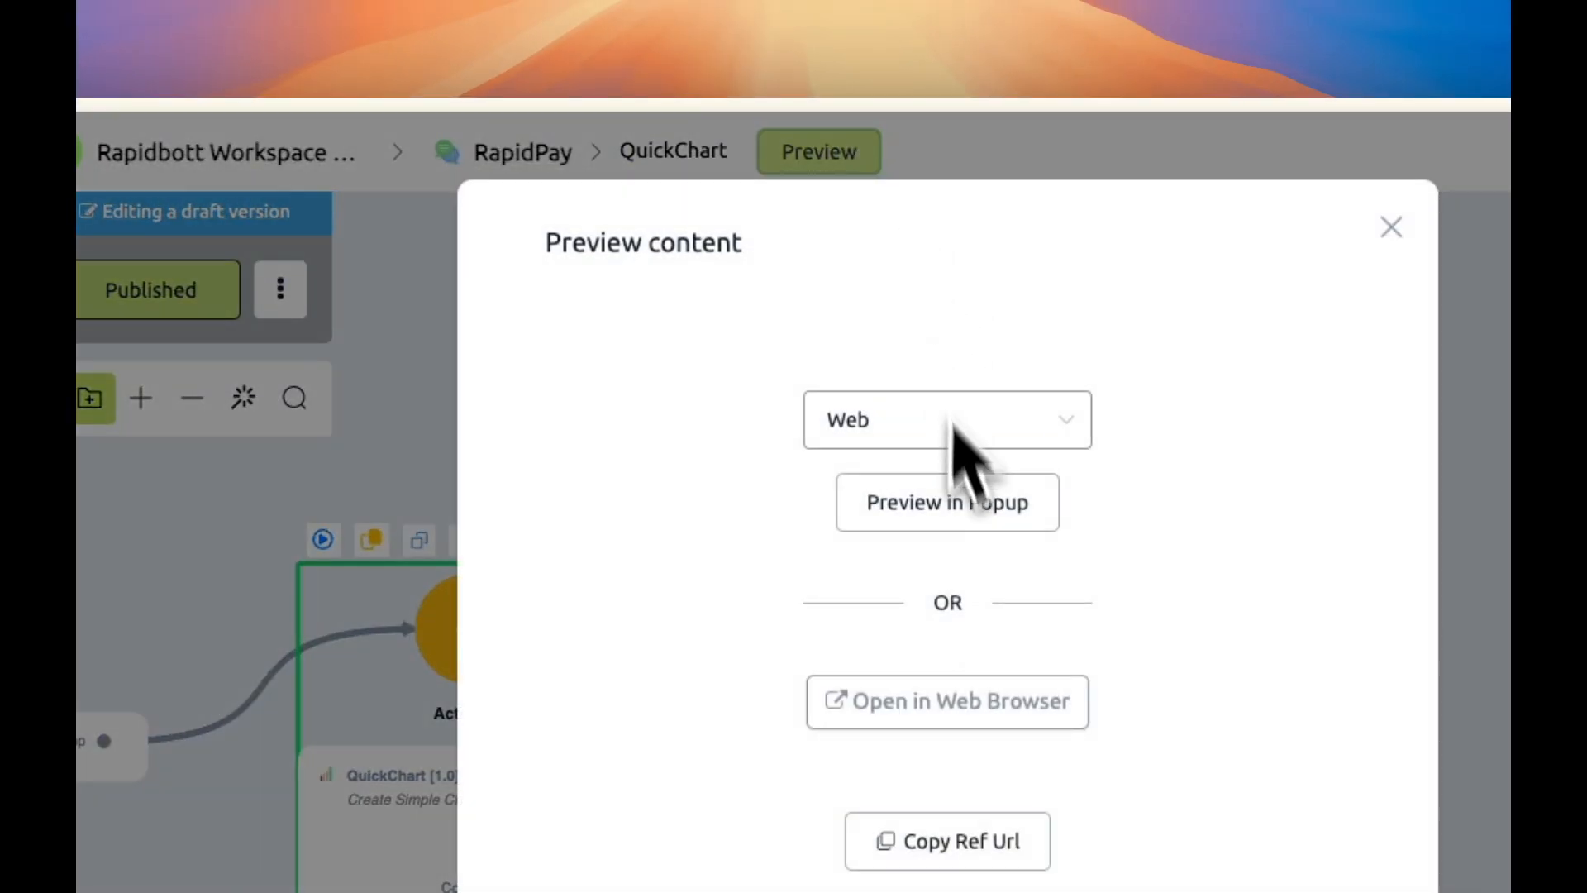
{"action": "left_click", "coordinate": [964, 502]}
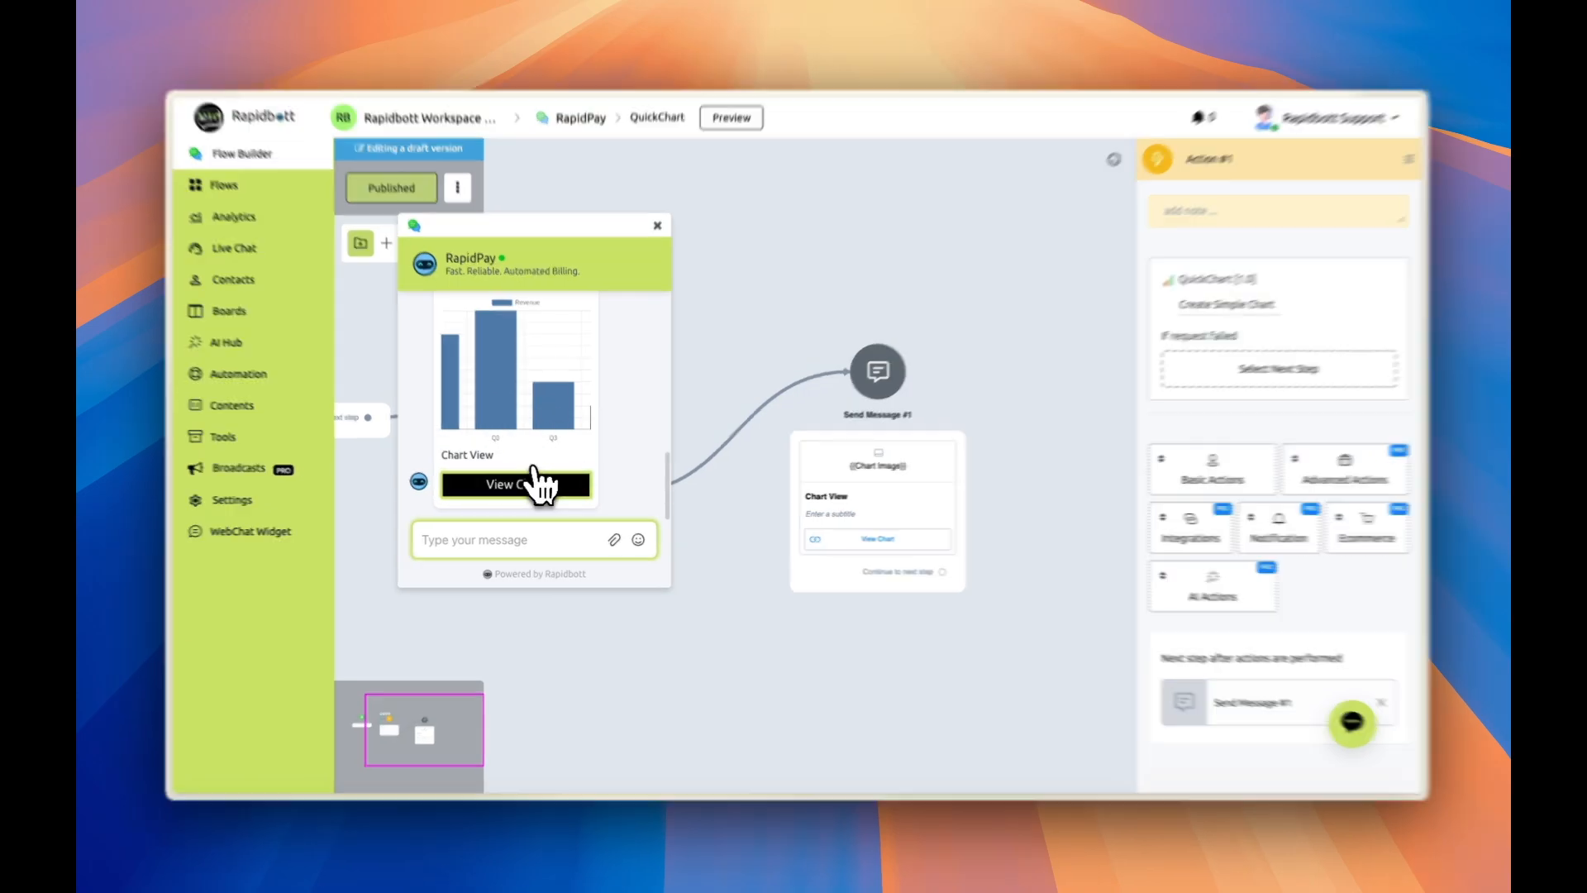
Step: View the four-quarter chart image from the preview card, return to the flow's browser tab, and close the preview popup
{"action": "left_click", "coordinate": [529, 486]}
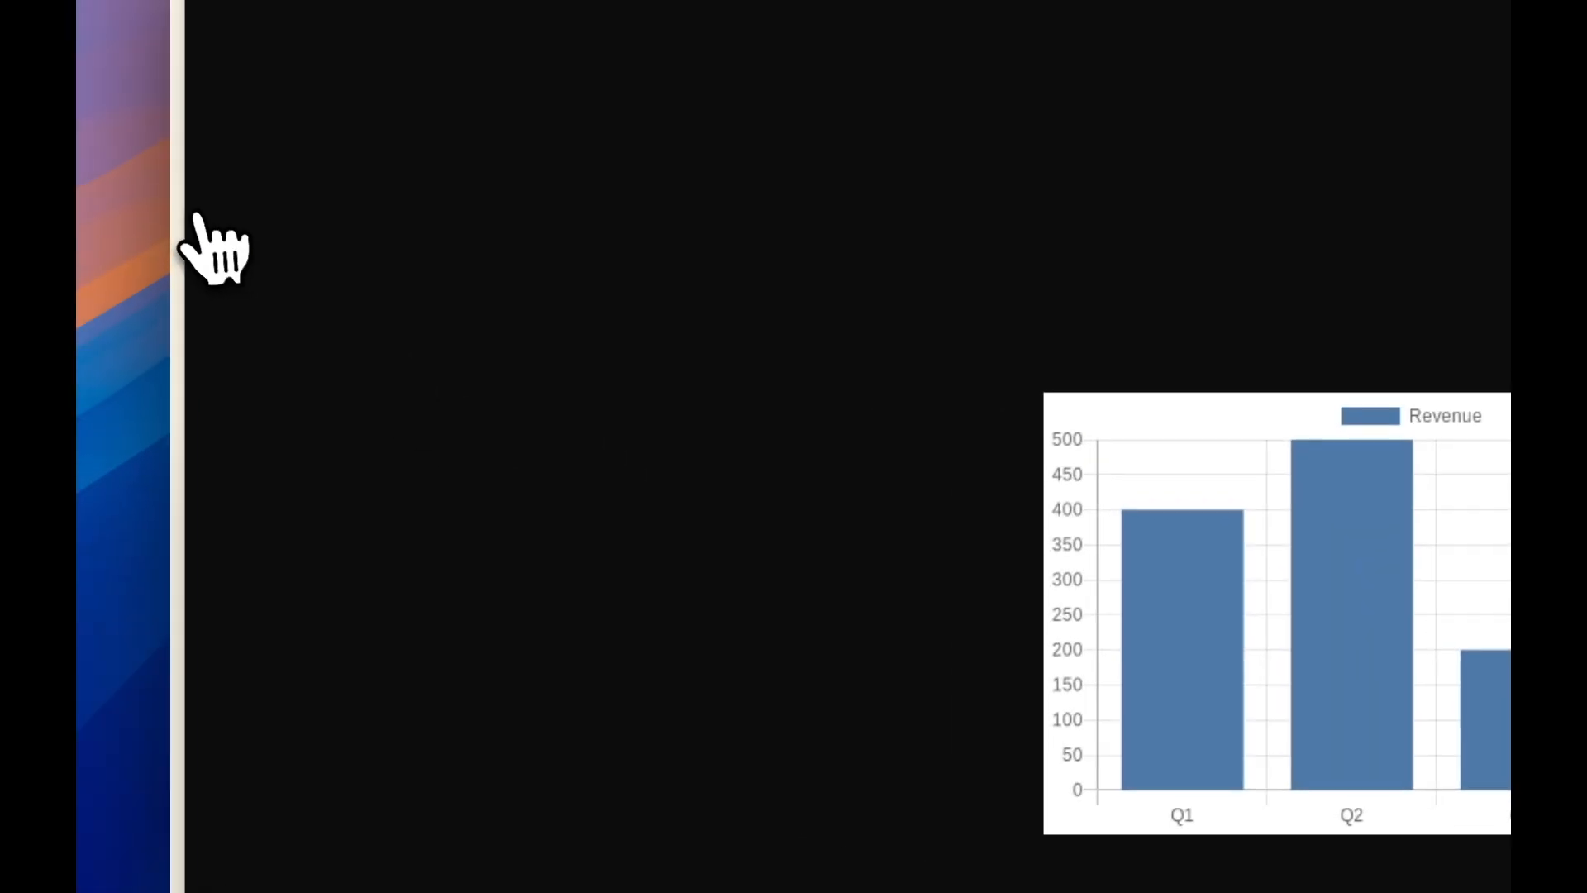
{"action": "mouse_move", "coordinate": [169, 239]}
{"action": "left_click", "coordinate": [274, 615]}
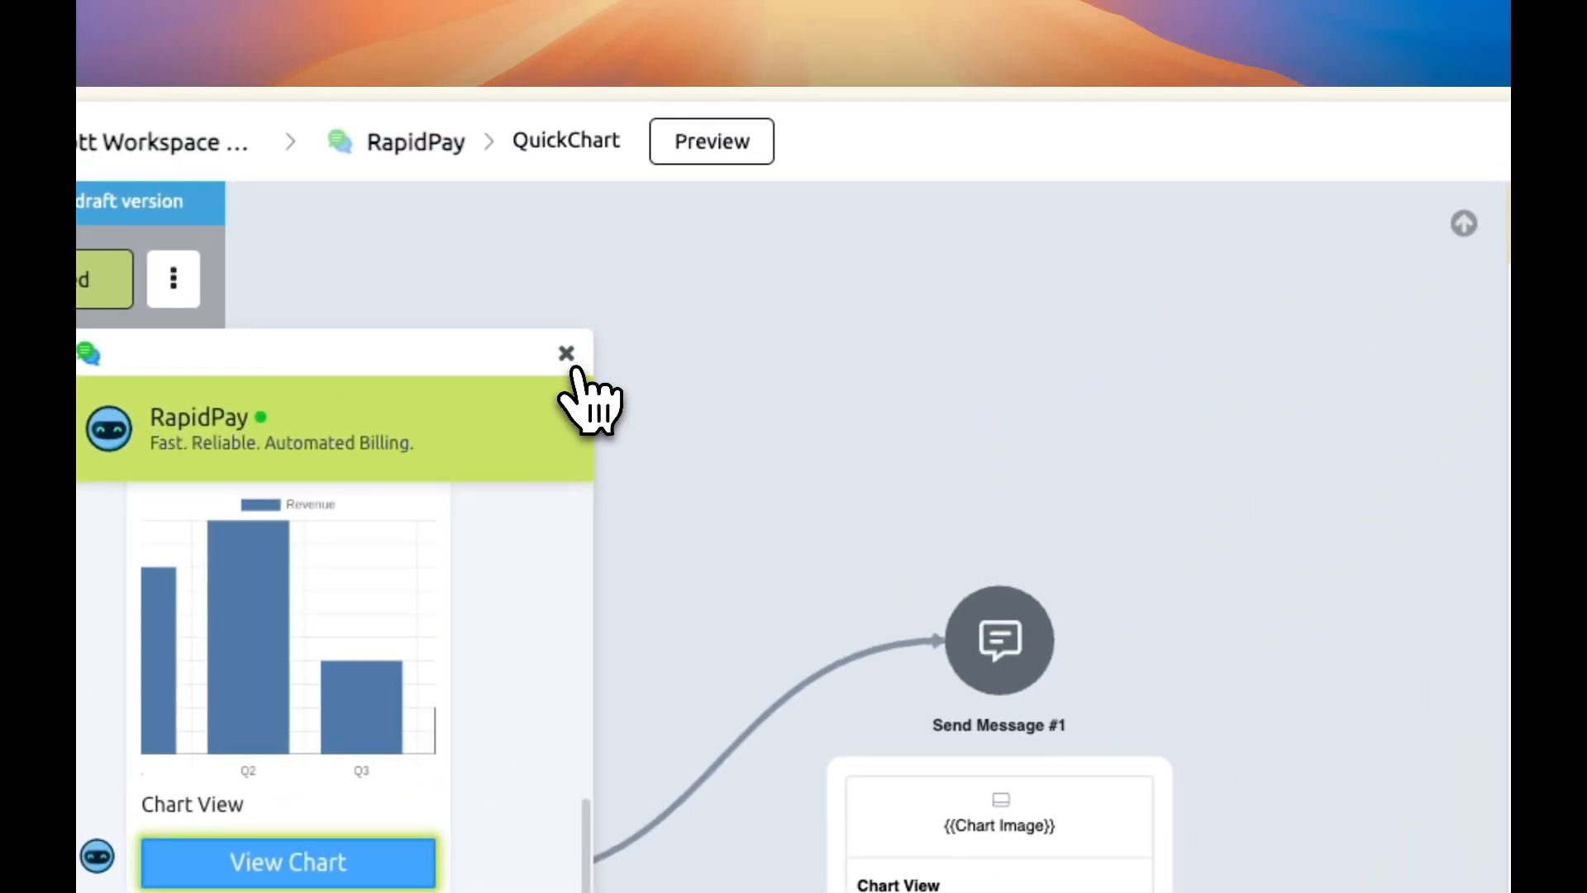
{"action": "left_click", "coordinate": [567, 357]}
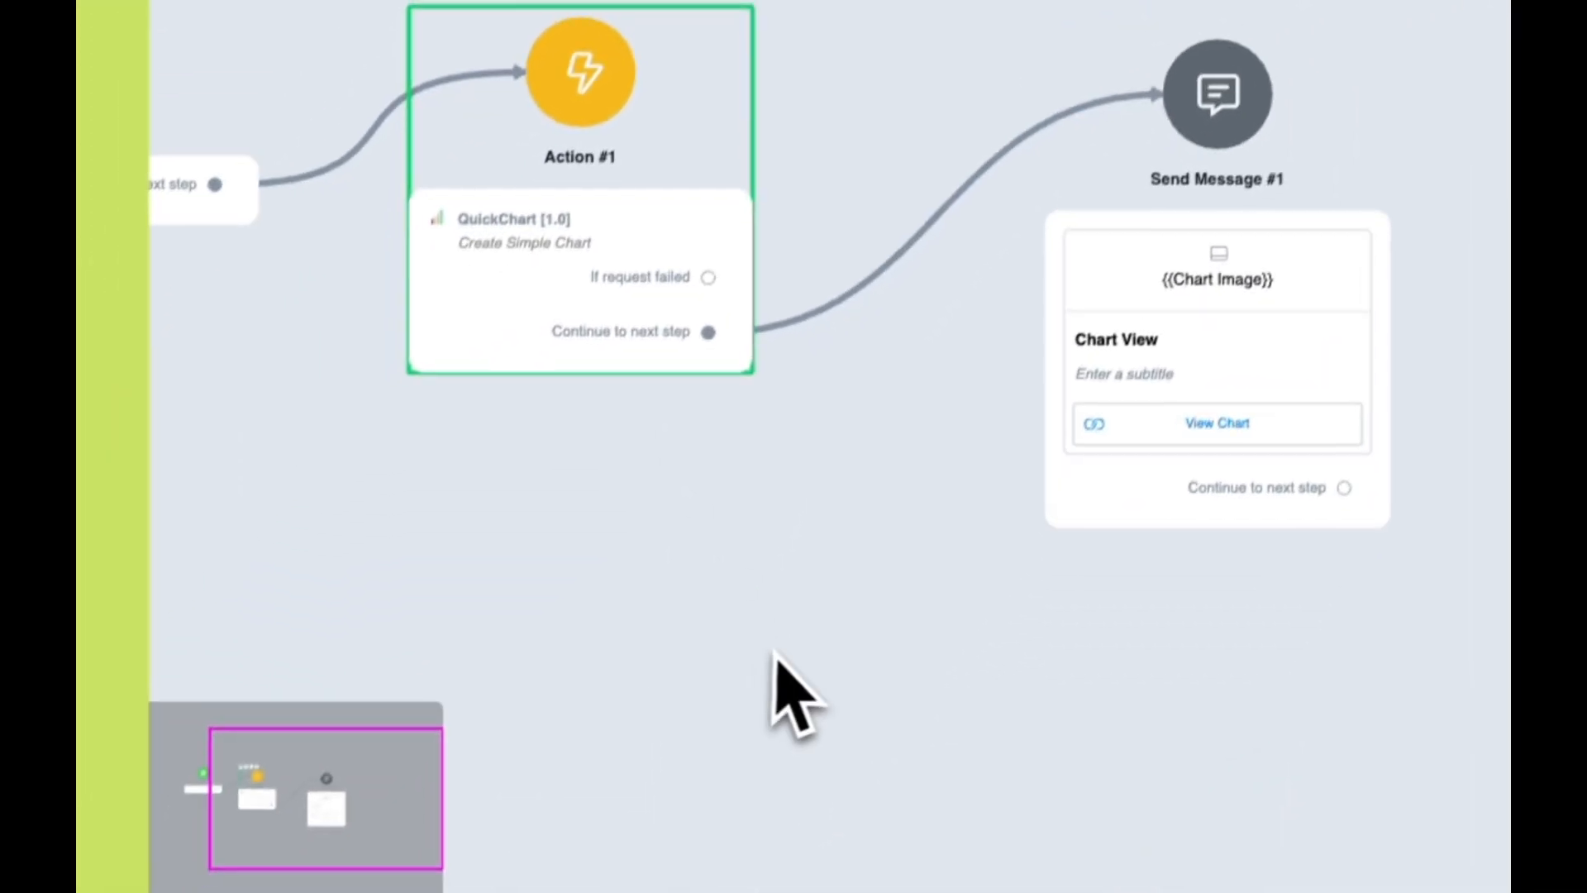
{"action": "right_click", "coordinate": [778, 653]}
{"action": "left_click", "coordinate": [942, 451]}
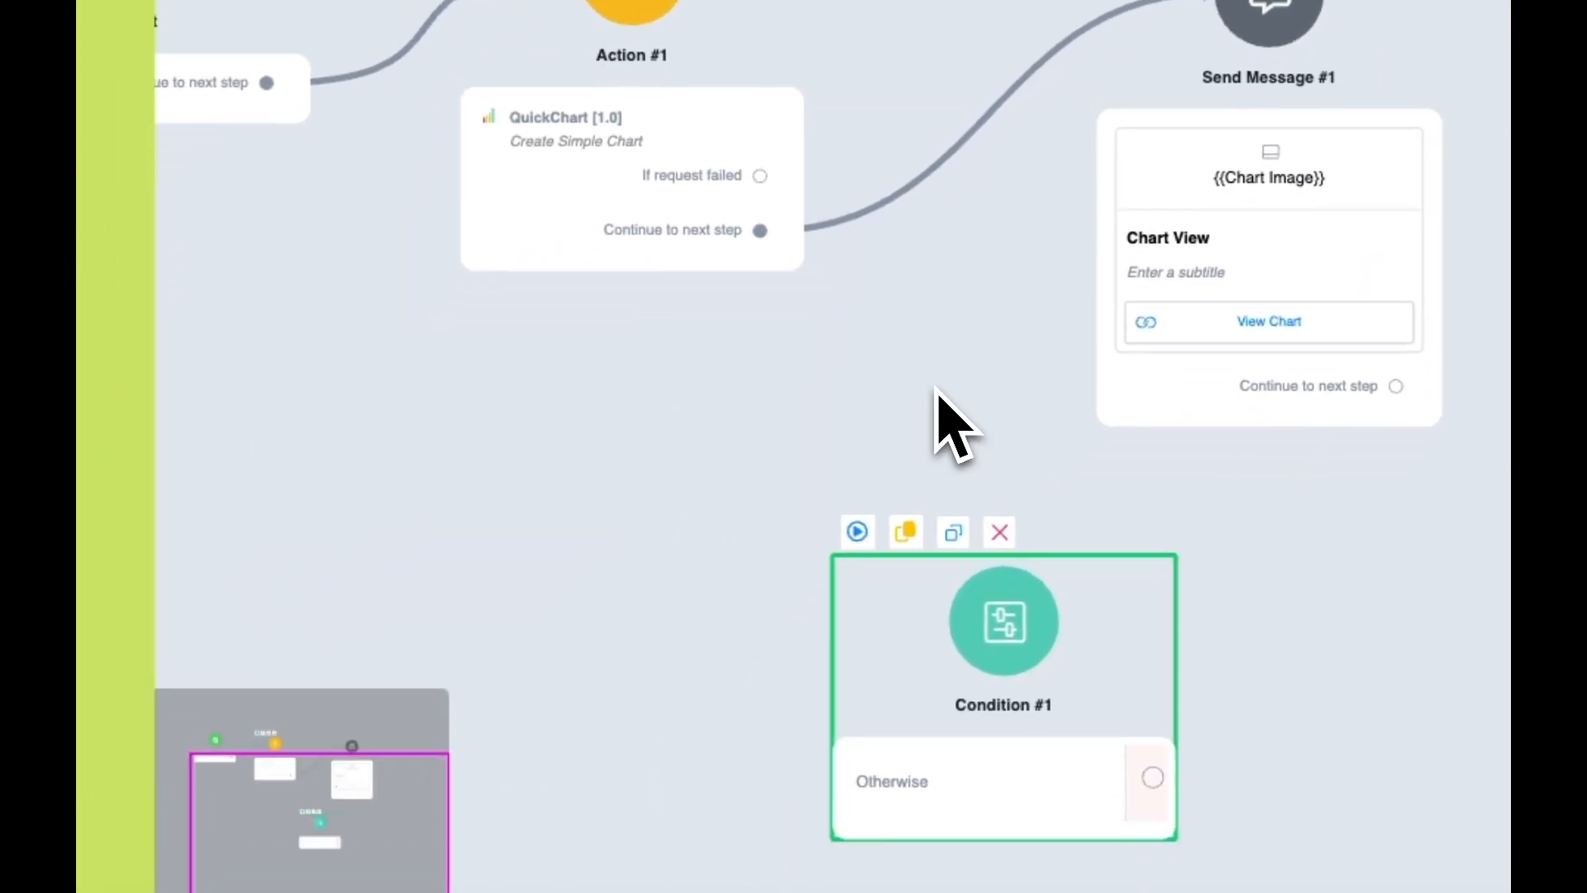
{"action": "left_click", "coordinate": [894, 379]}
{"action": "left_click", "coordinate": [930, 564]}
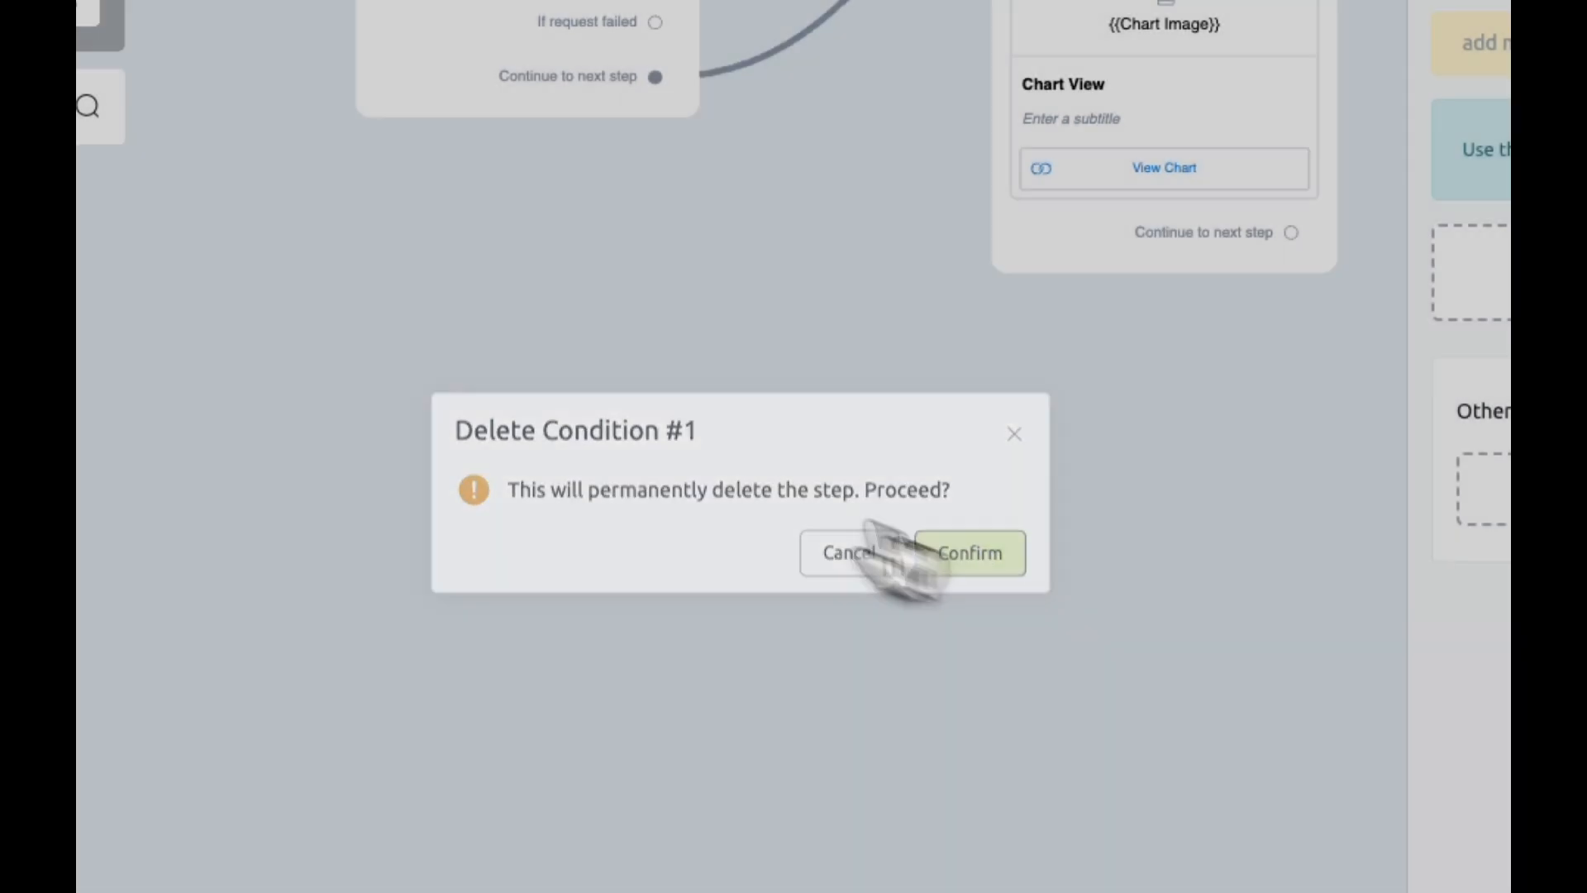
Step: Add a new Action step on the empty canvas below the flow and give it the QuickChart [1.0] integration
{"action": "left_click", "coordinate": [653, 629]}
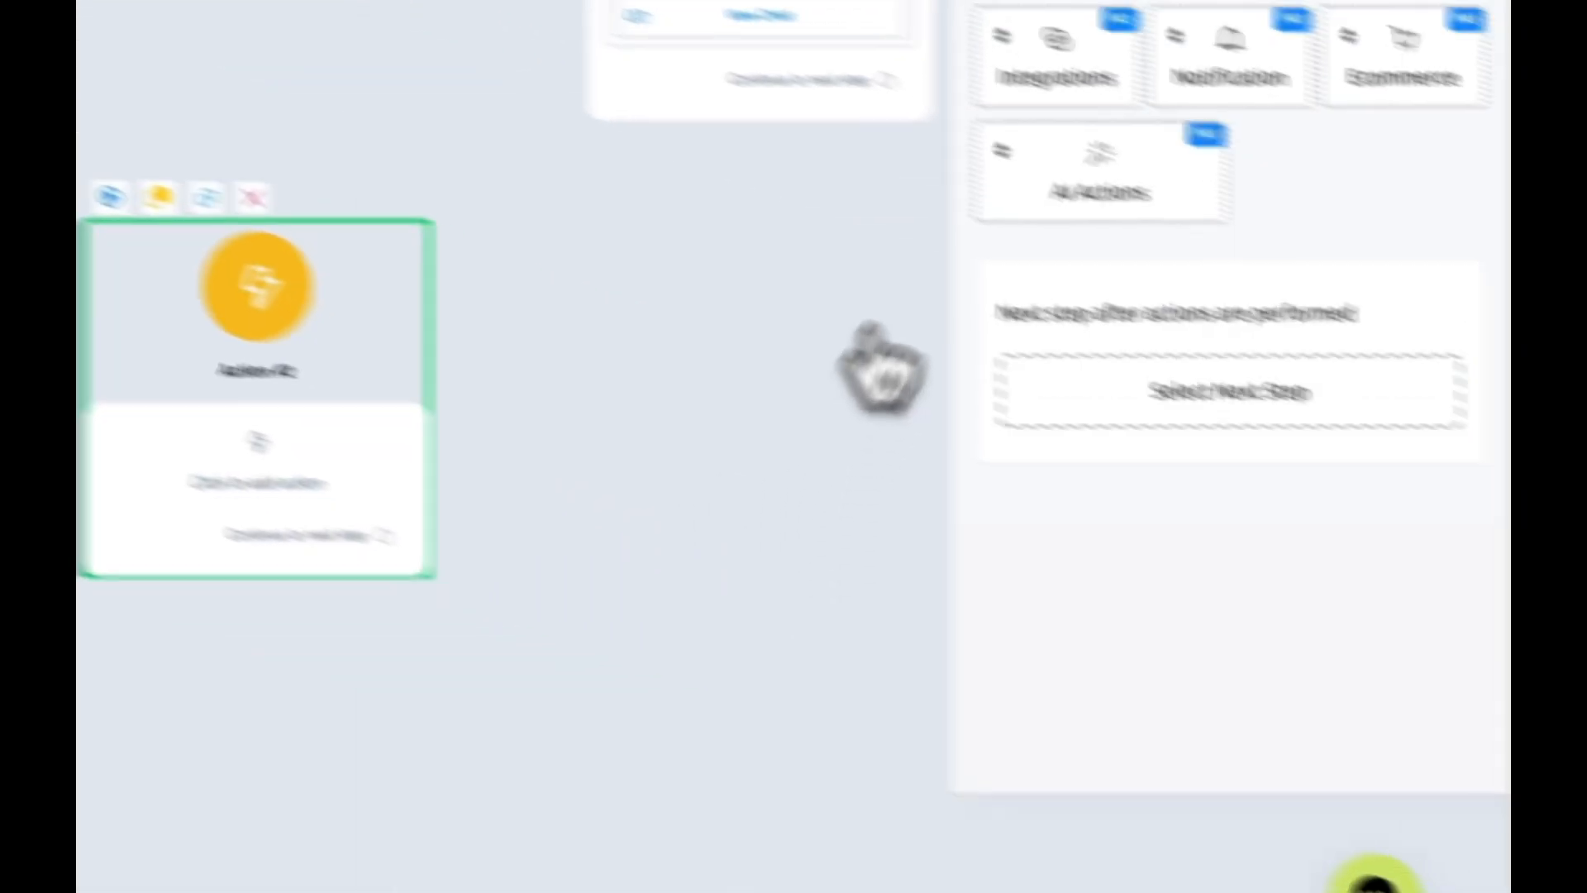
{"action": "left_click", "coordinate": [992, 314]}
{"action": "scroll", "coordinate": [1000, 686], "scroll_direction": "down", "scroll_amount": 5}
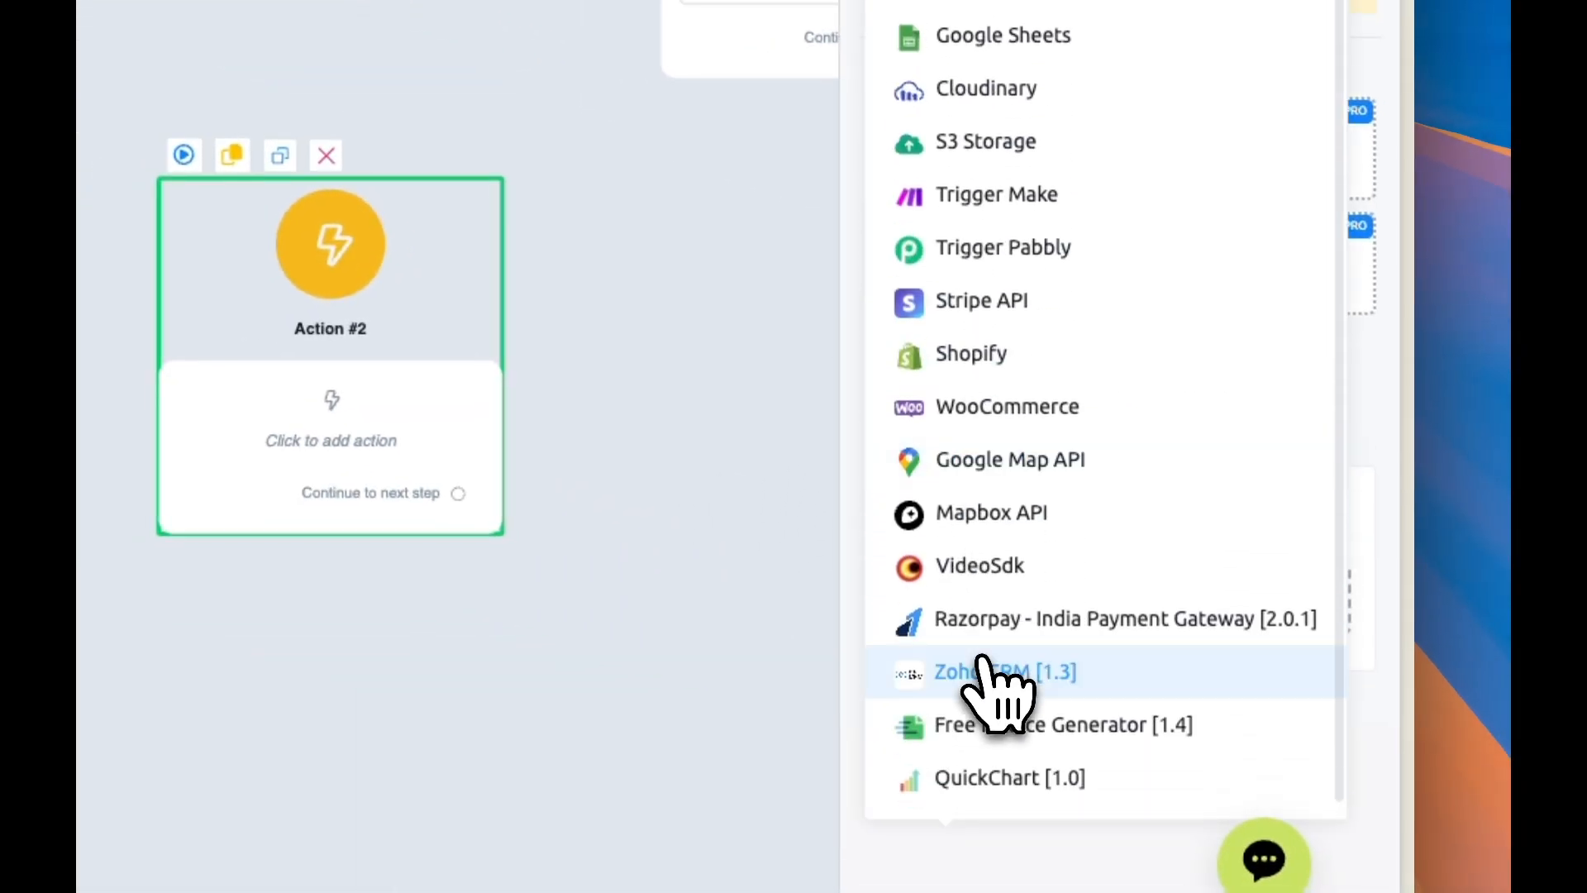
{"action": "left_click", "coordinate": [992, 691]}
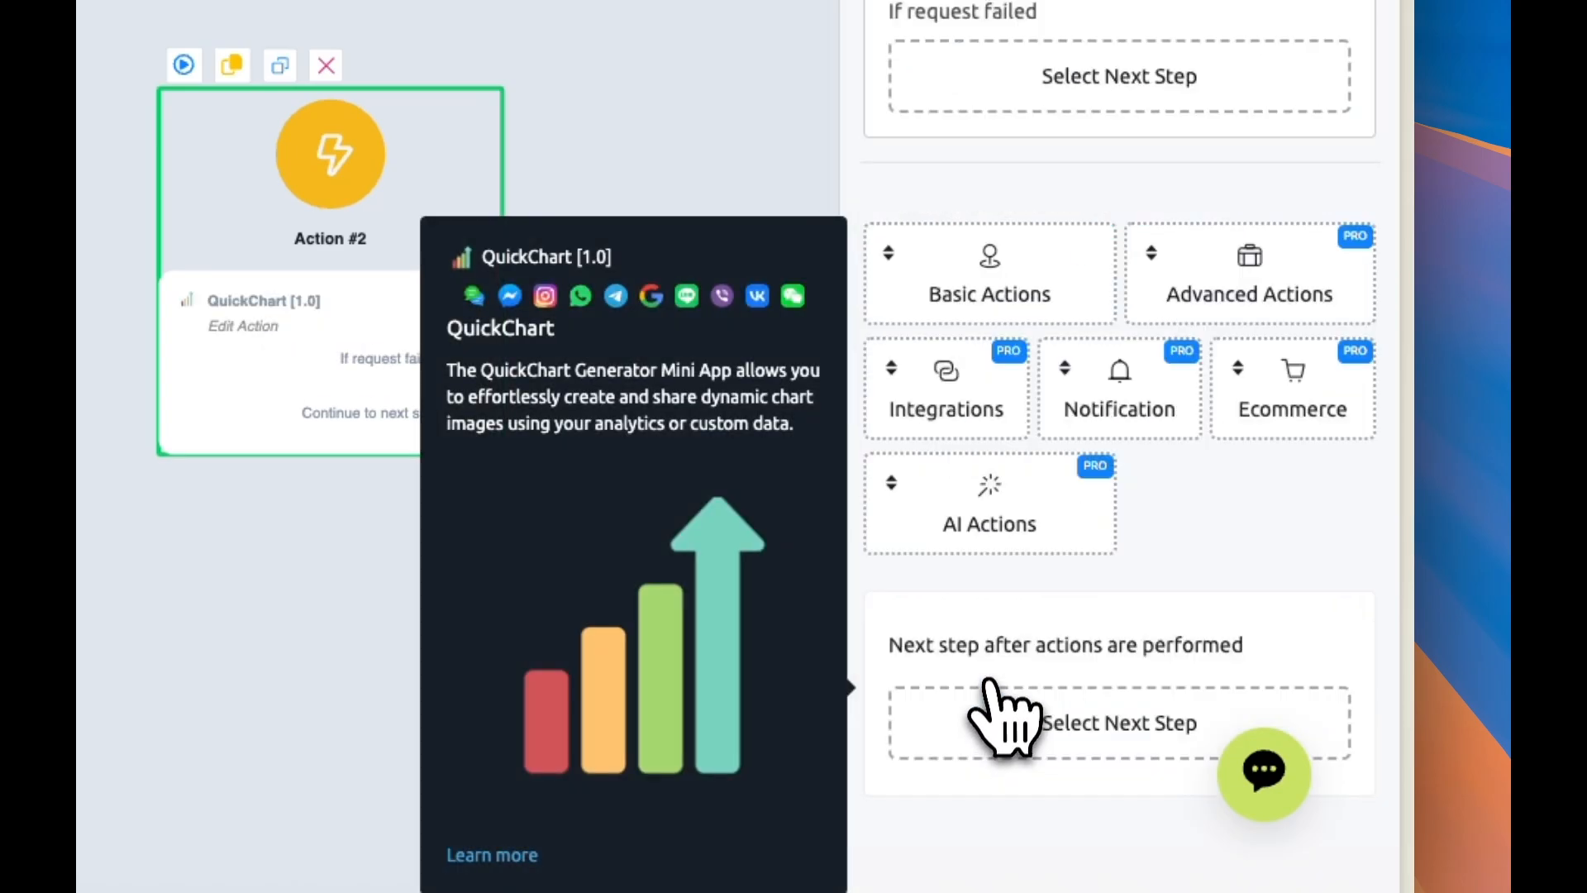
Step: Review the actions offered by the new QuickChart integration, close the list, and move the Action #2 block beneath Action #1
{"action": "left_click", "coordinate": [1063, 322]}
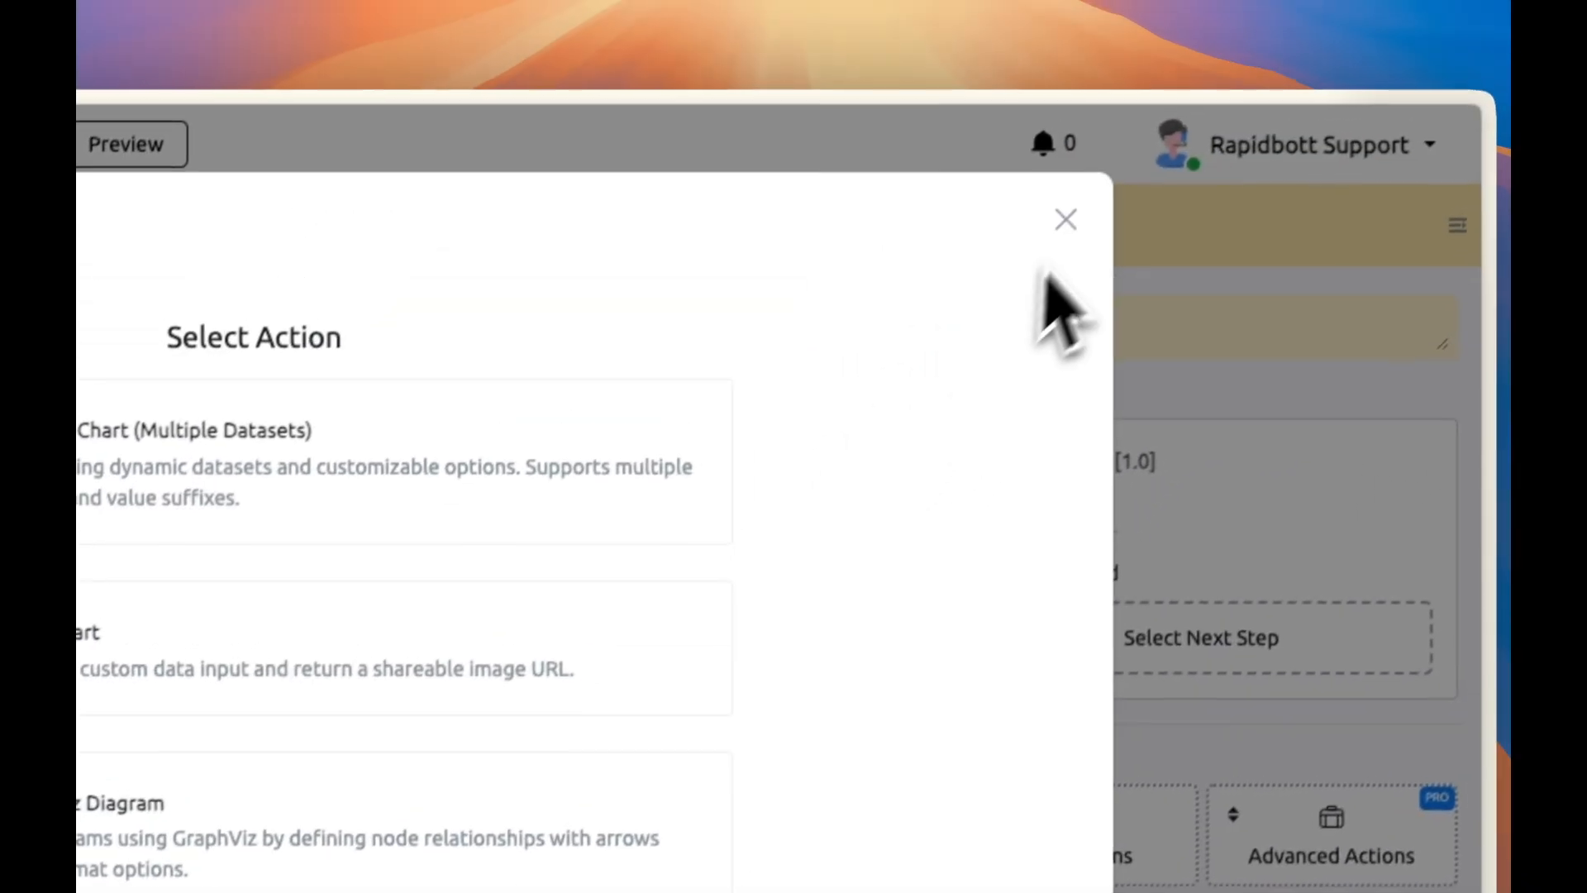
{"action": "left_click", "coordinate": [1063, 226]}
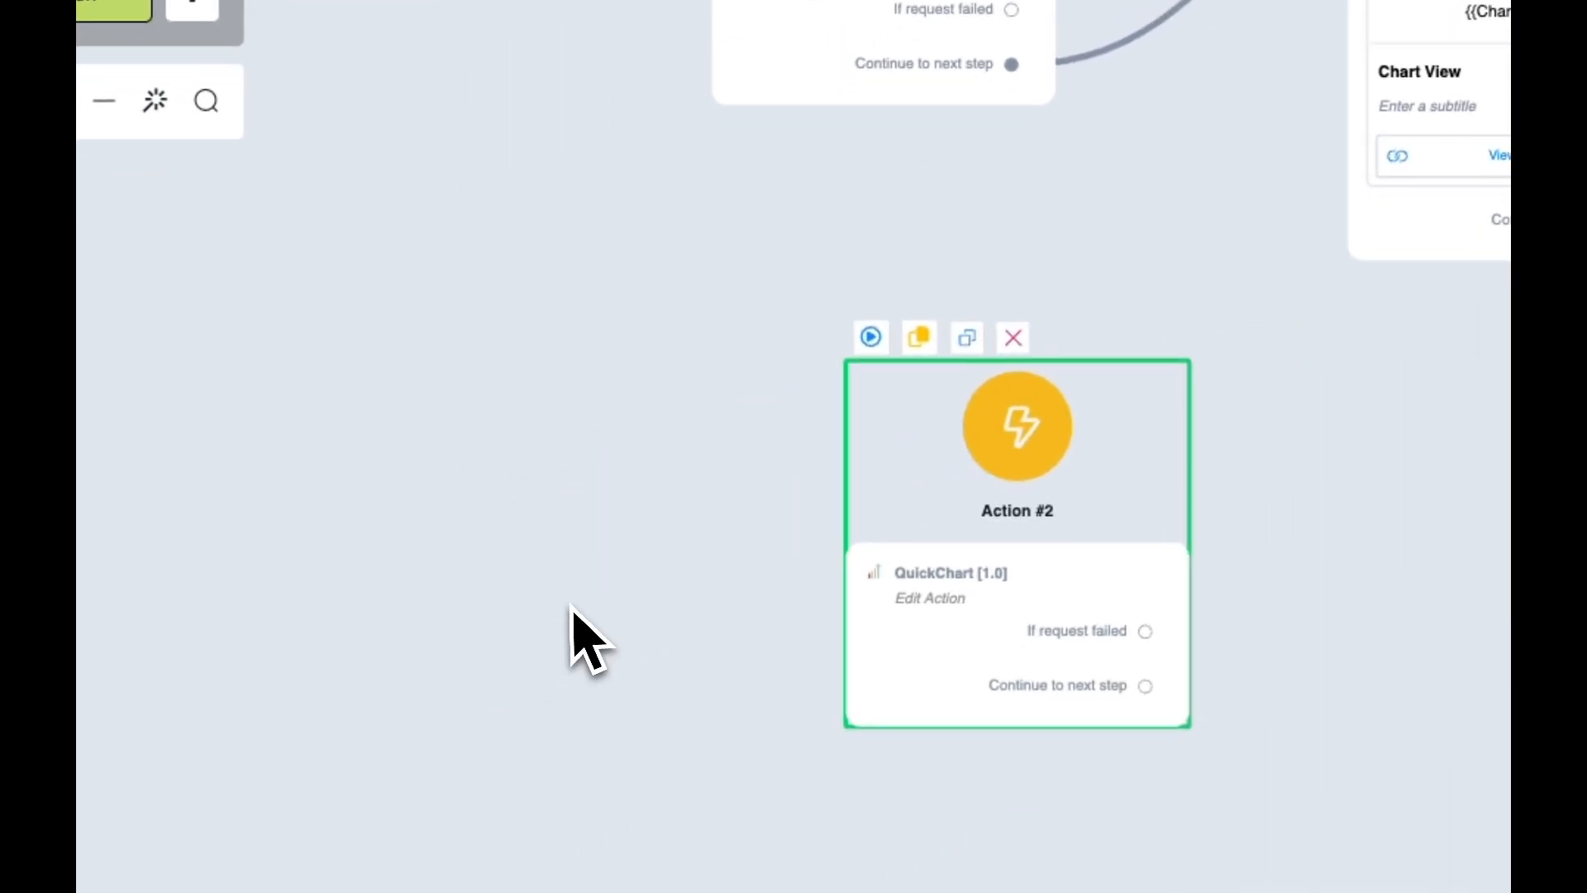
{"action": "left_click_drag", "start_coordinate": [546, 397], "coordinate": [509, 521]}
{"action": "left_click_drag", "start_coordinate": [1001, 665], "coordinate": [810, 564]}
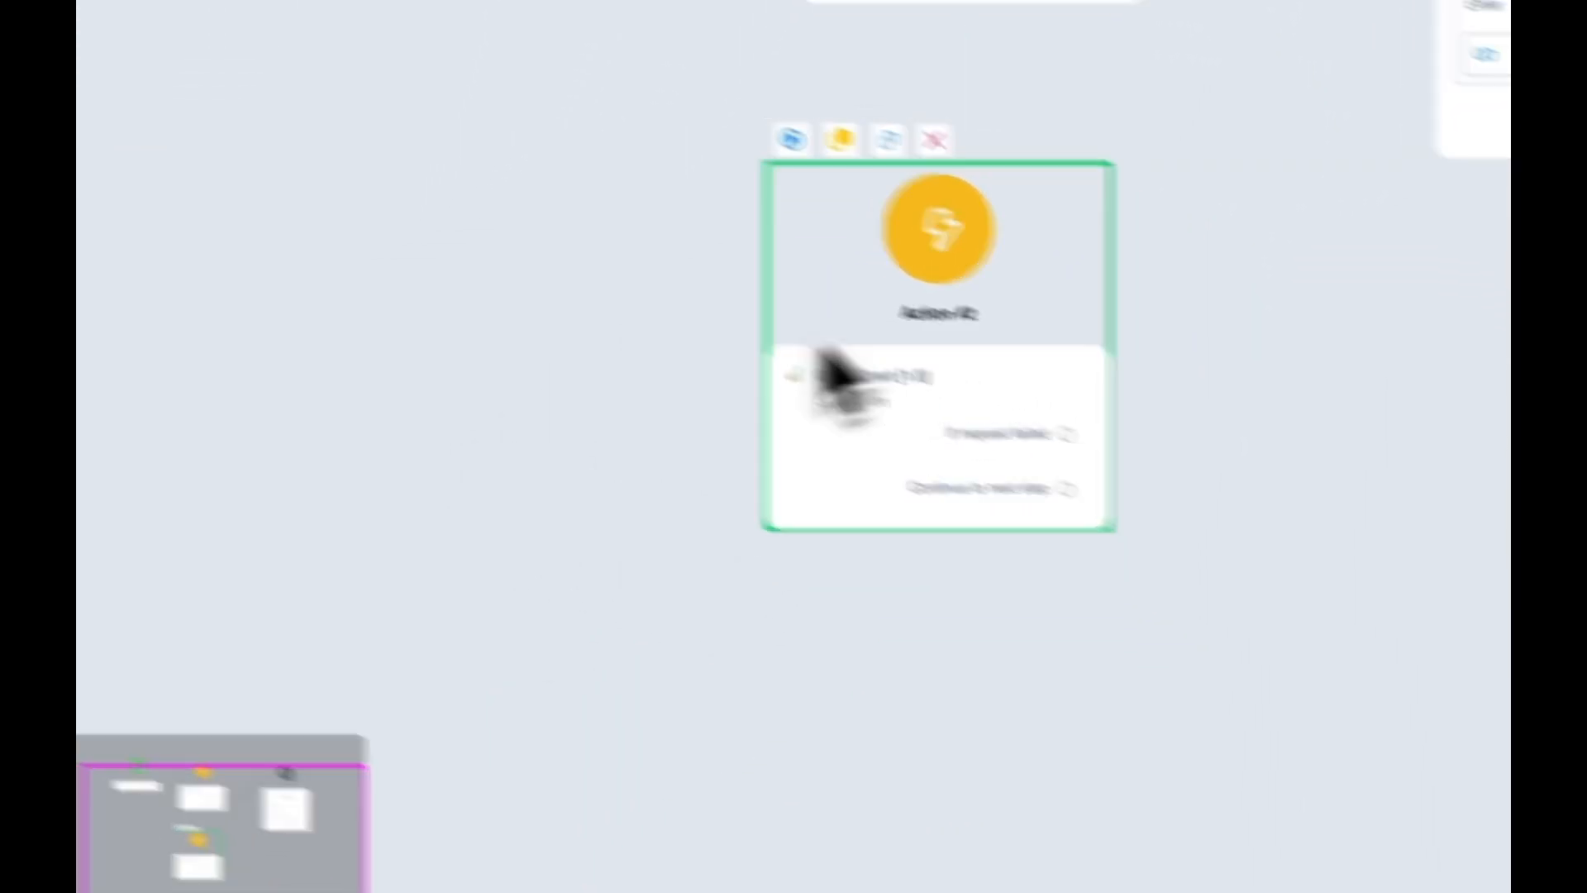
Step: Duplicate the flow's browser tab and go to the Rapidbott workspace dashboard
{"action": "right_click", "coordinate": [389, 562]}
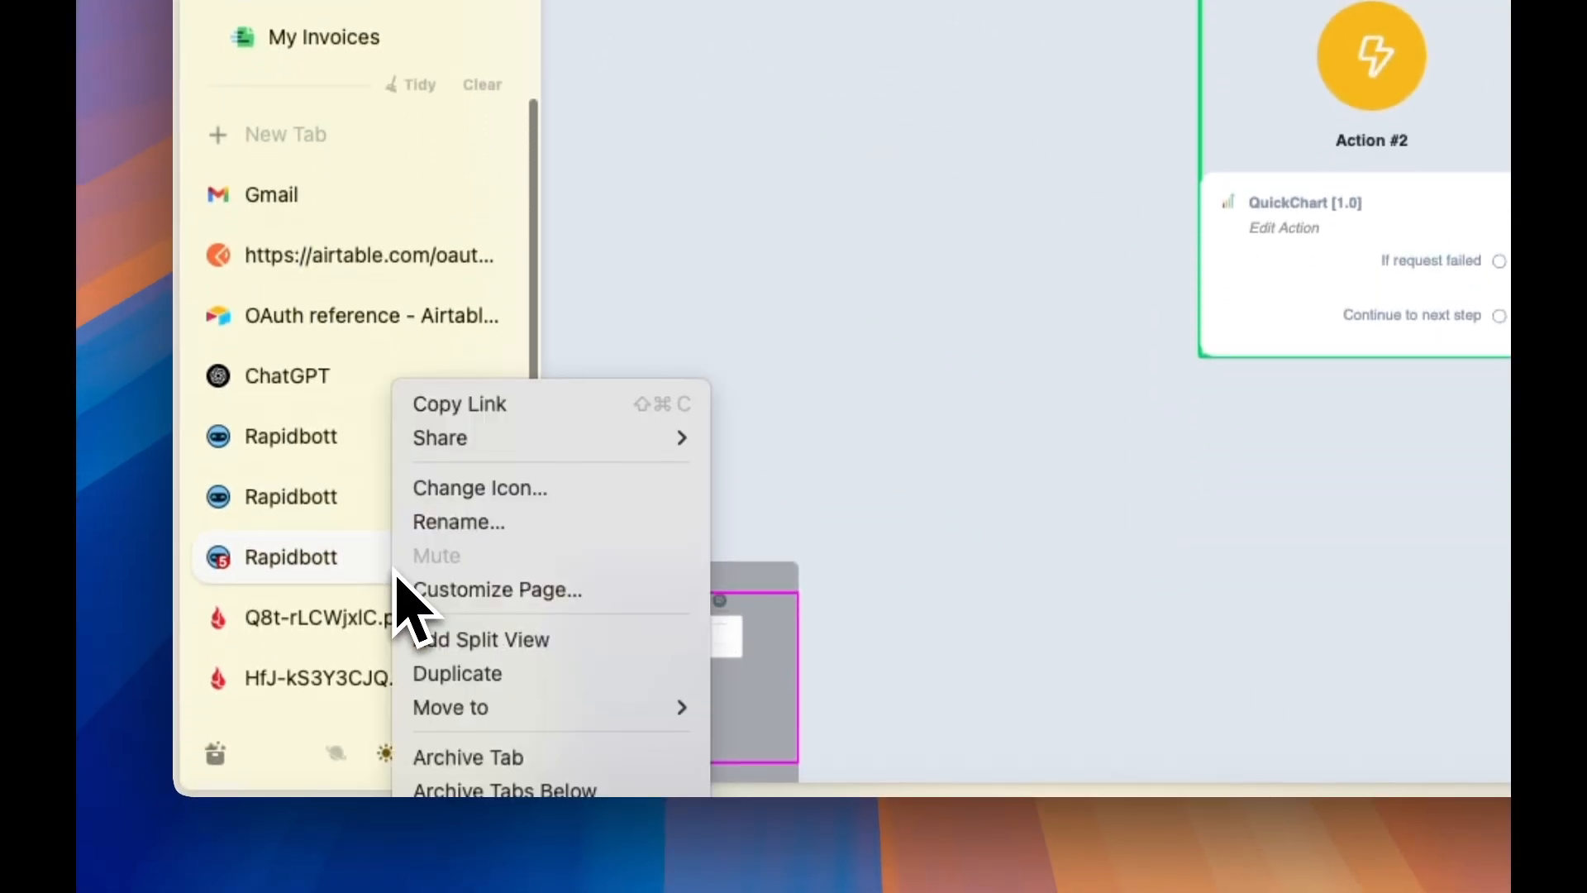
{"action": "left_click", "coordinate": [524, 680]}
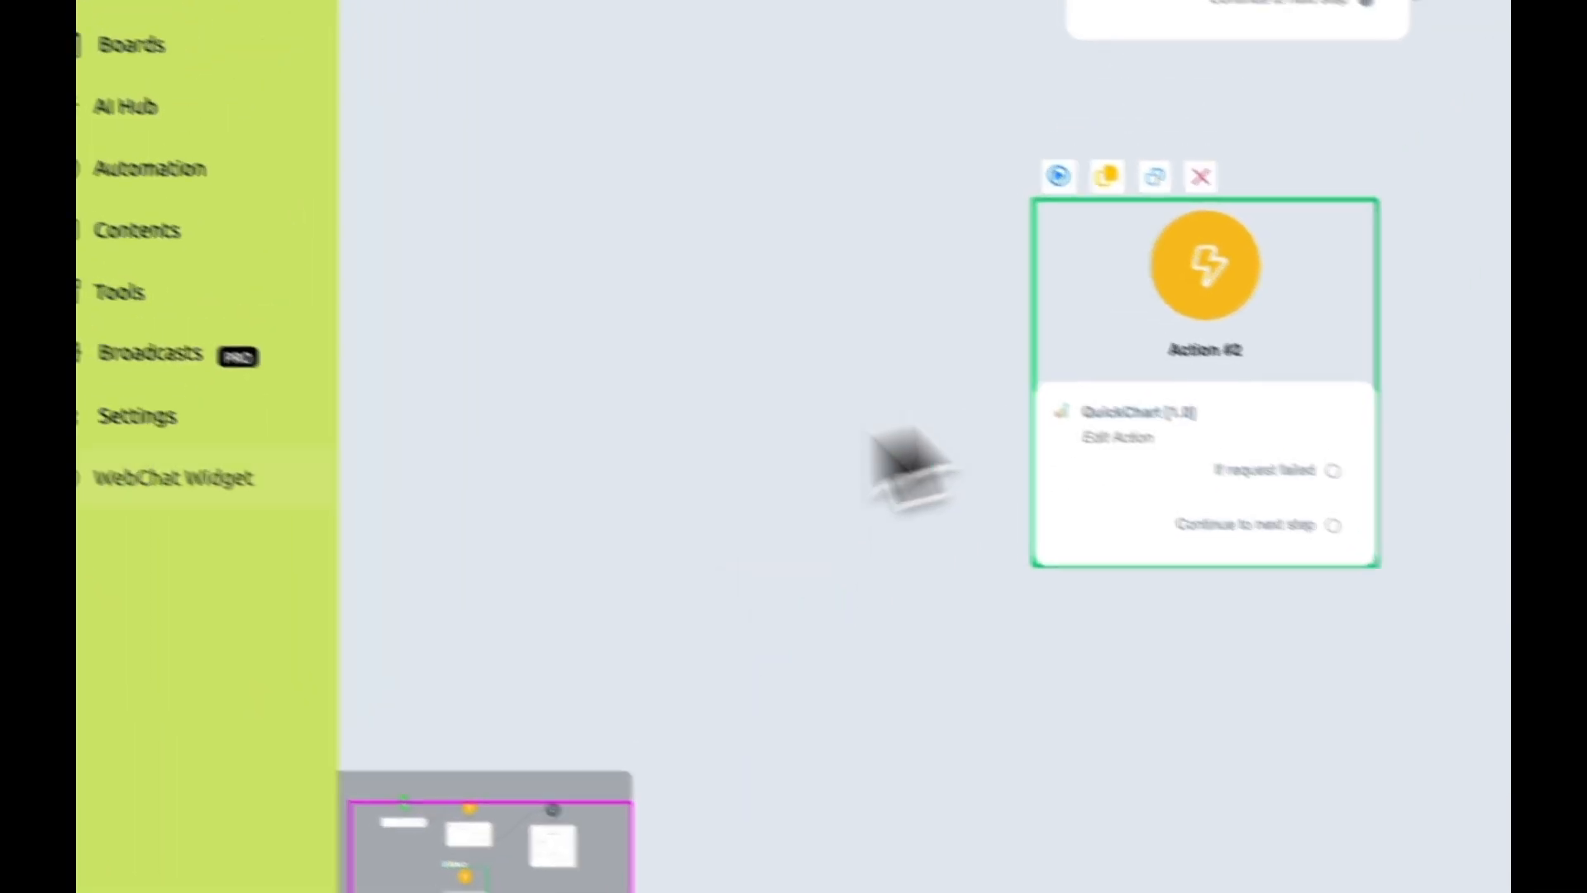
{"action": "left_click", "coordinate": [401, 627]}
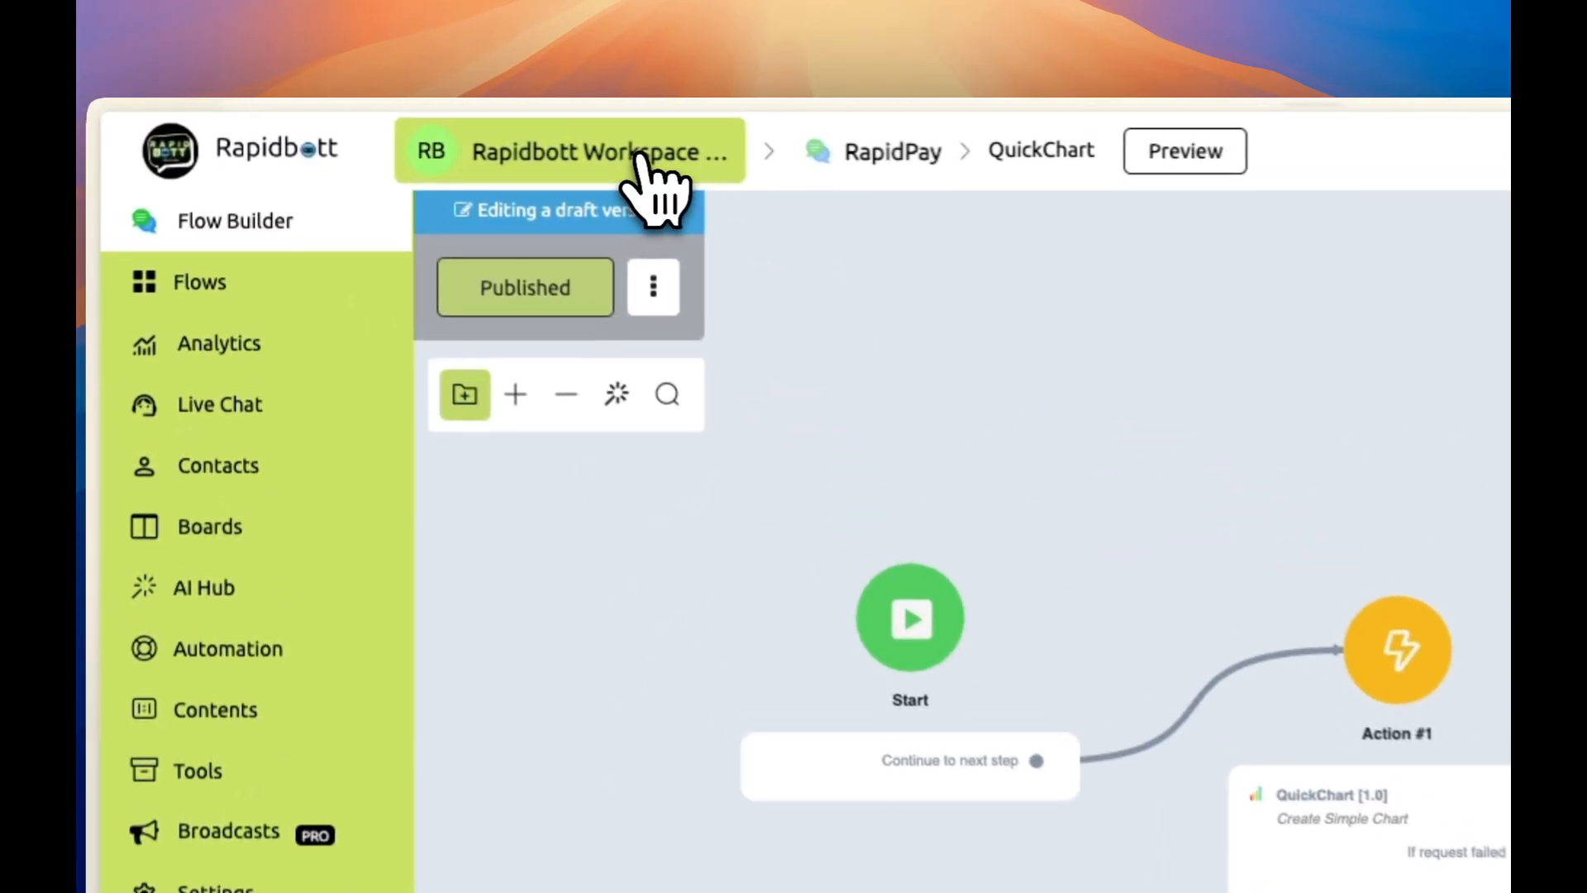
{"action": "left_click", "coordinate": [646, 158]}
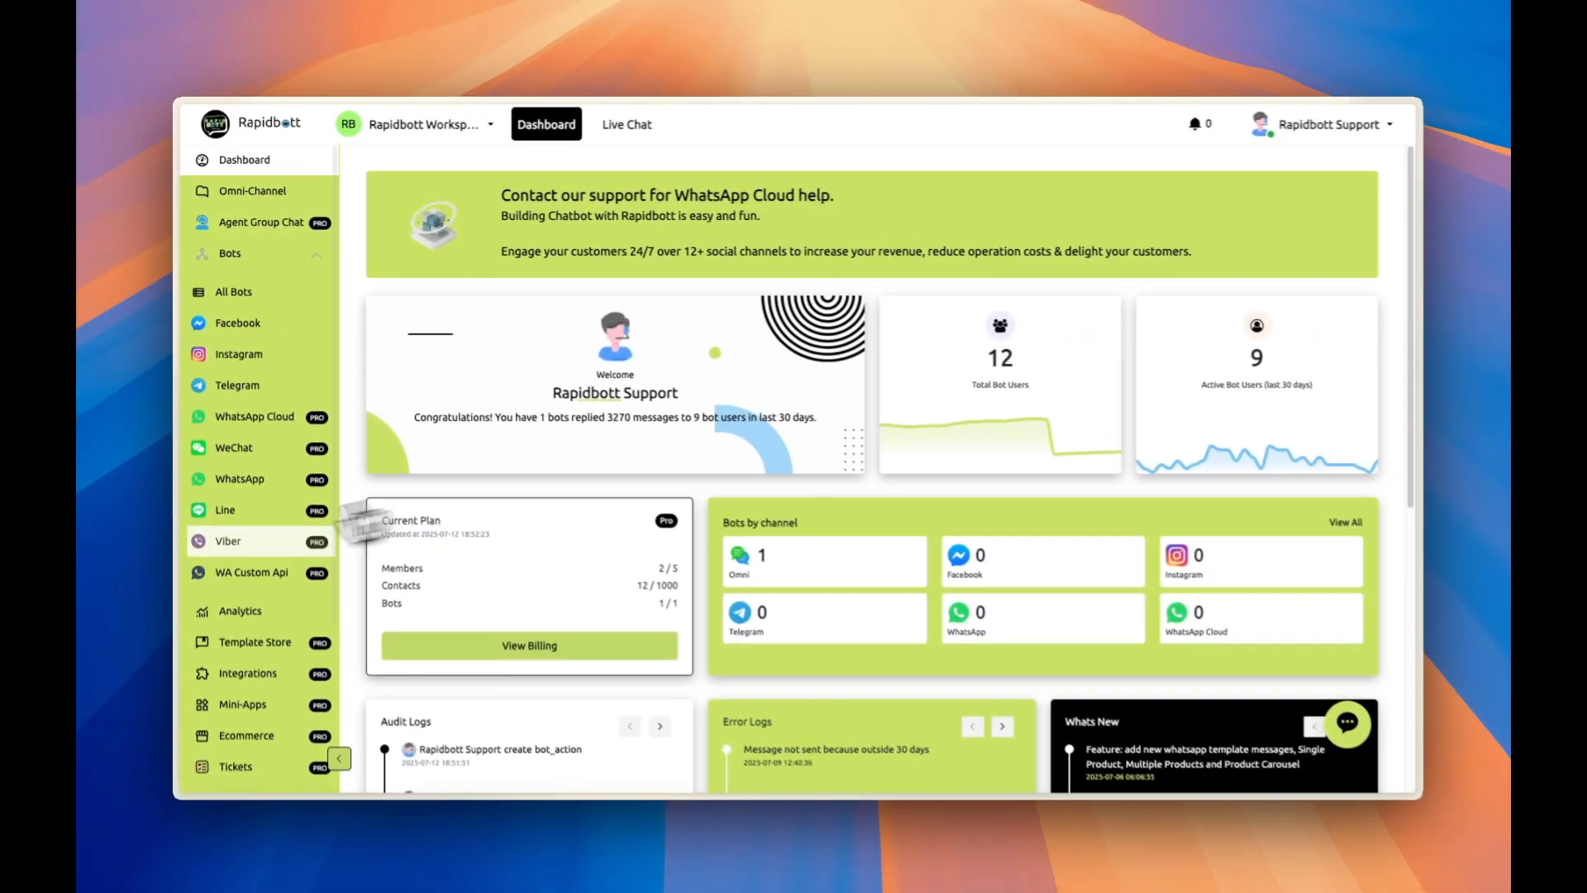
Step: Open the S3 Storage settings among the workspace's data and file storage integrations to examine the cloud upload setup
{"action": "scroll", "coordinate": [264, 567], "scroll_direction": "down", "scroll_amount": 5}
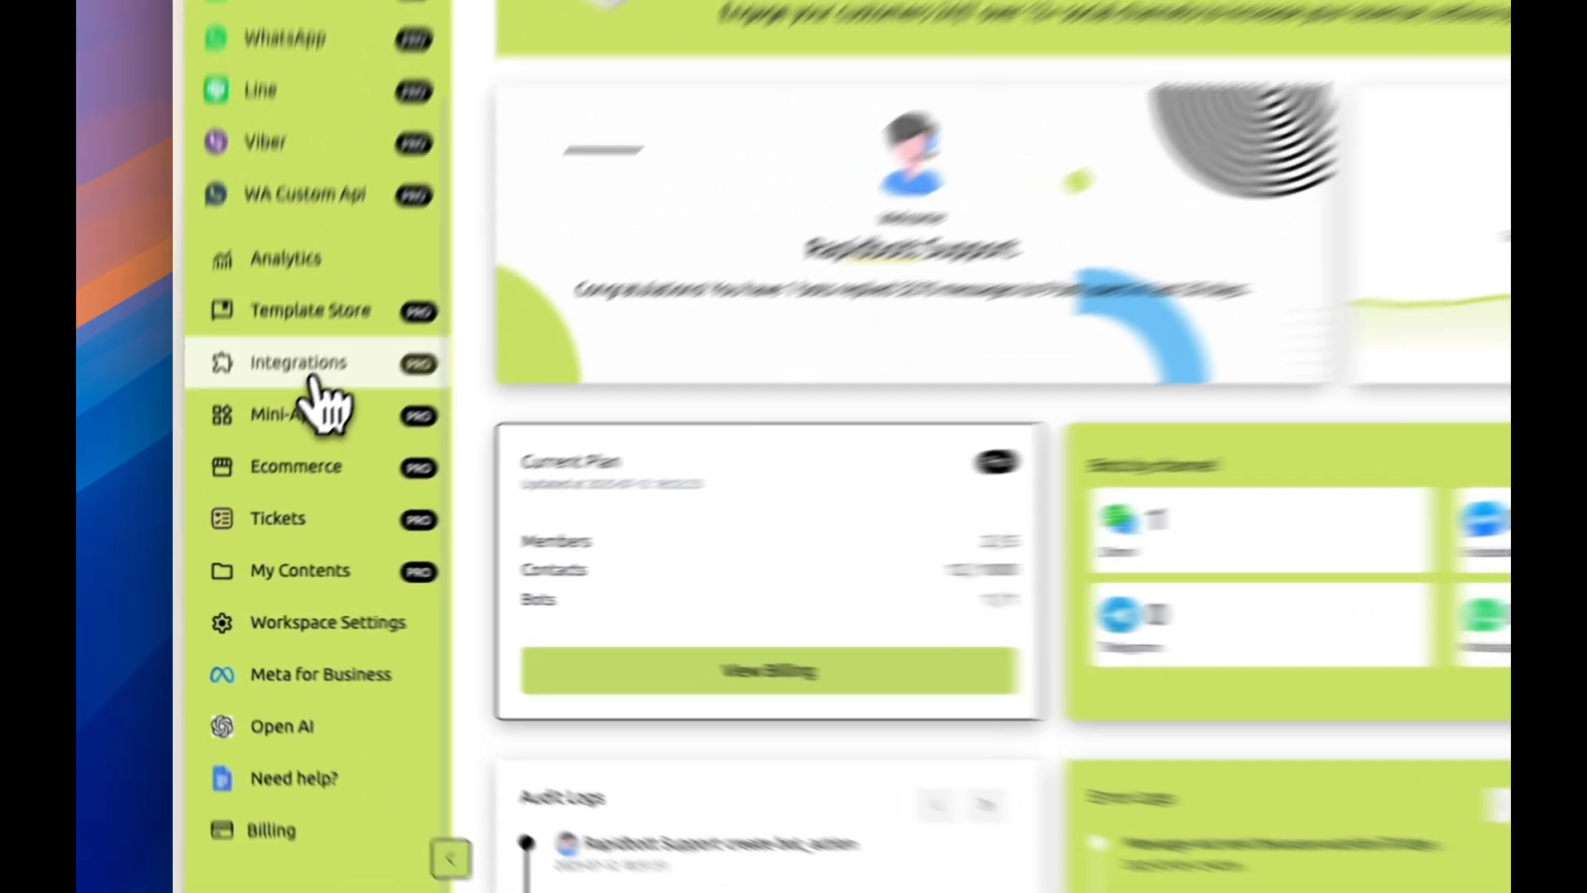
{"action": "left_click", "coordinate": [246, 460]}
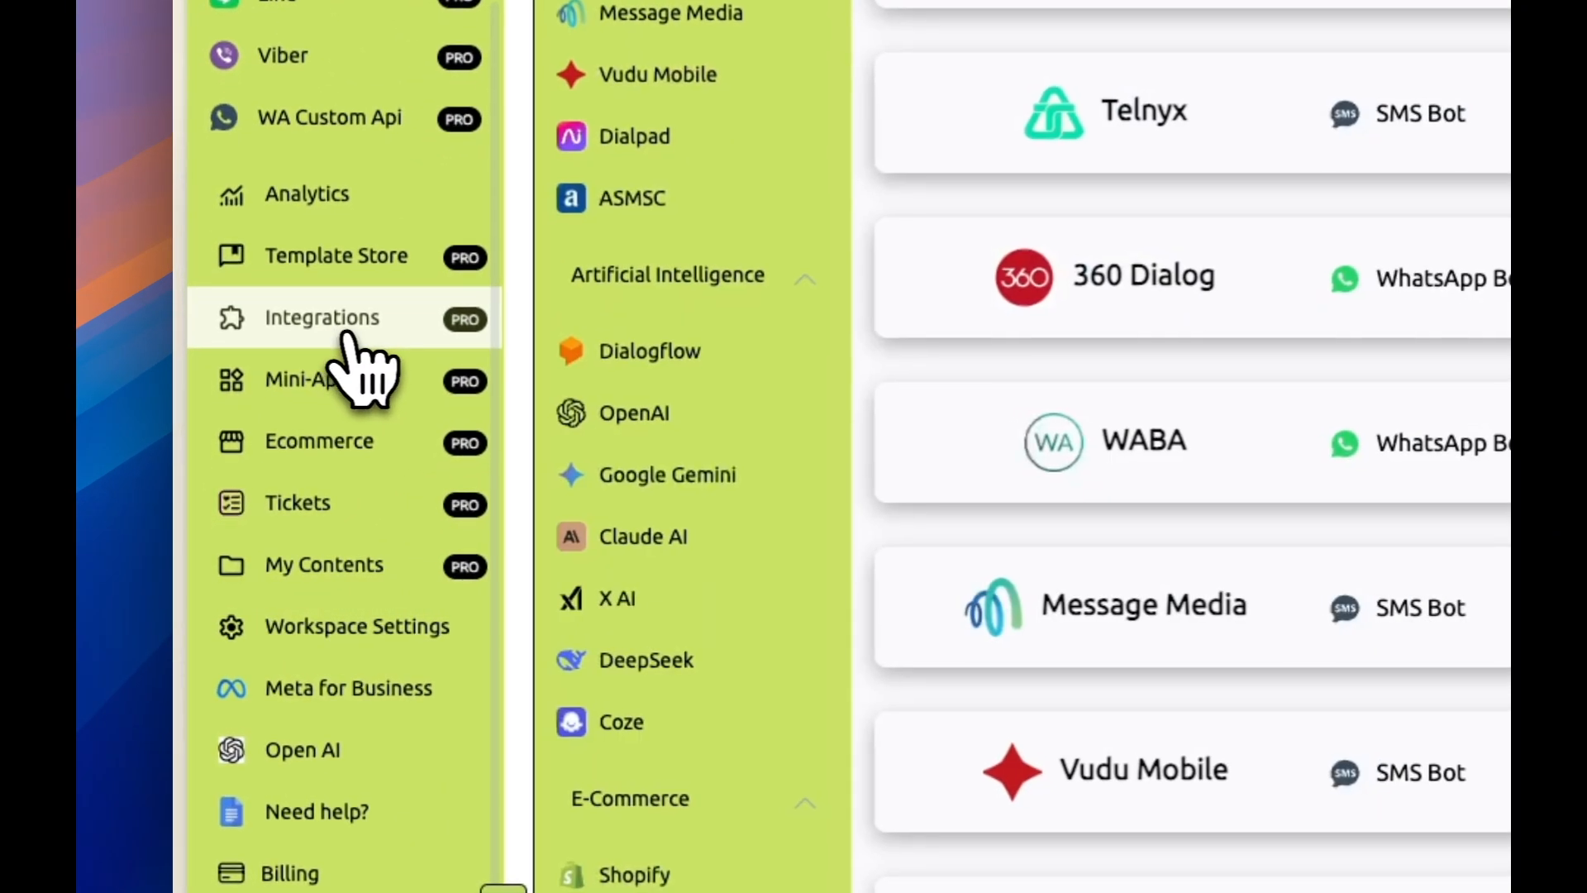
{"action": "scroll", "coordinate": [465, 612], "scroll_direction": "down", "scroll_amount": 5}
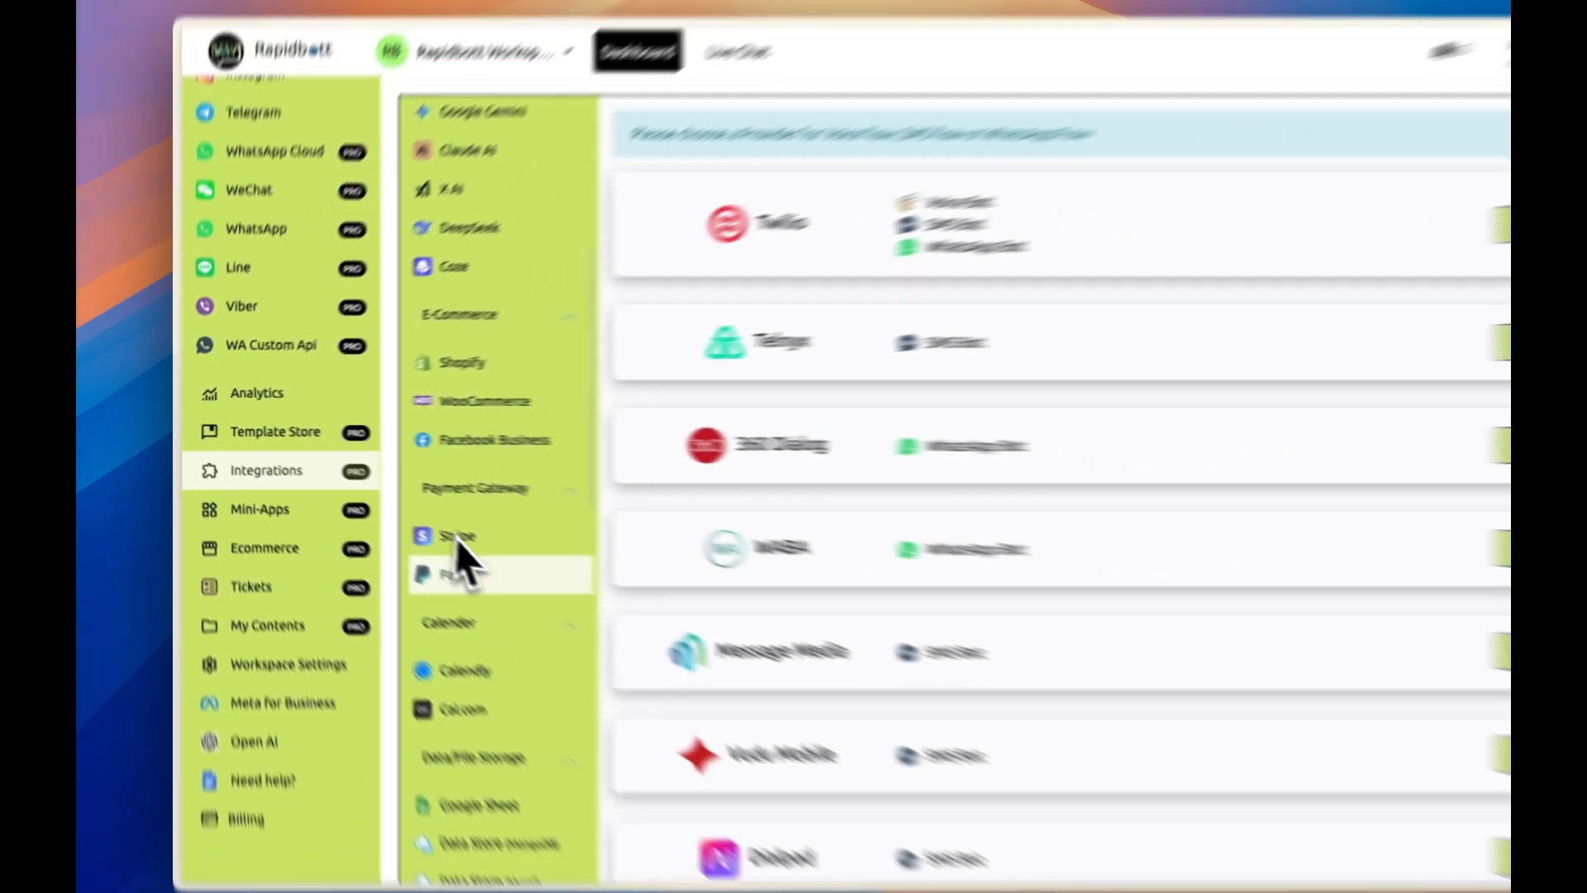
{"action": "scroll", "coordinate": [628, 570], "scroll_direction": "down", "scroll_amount": 3}
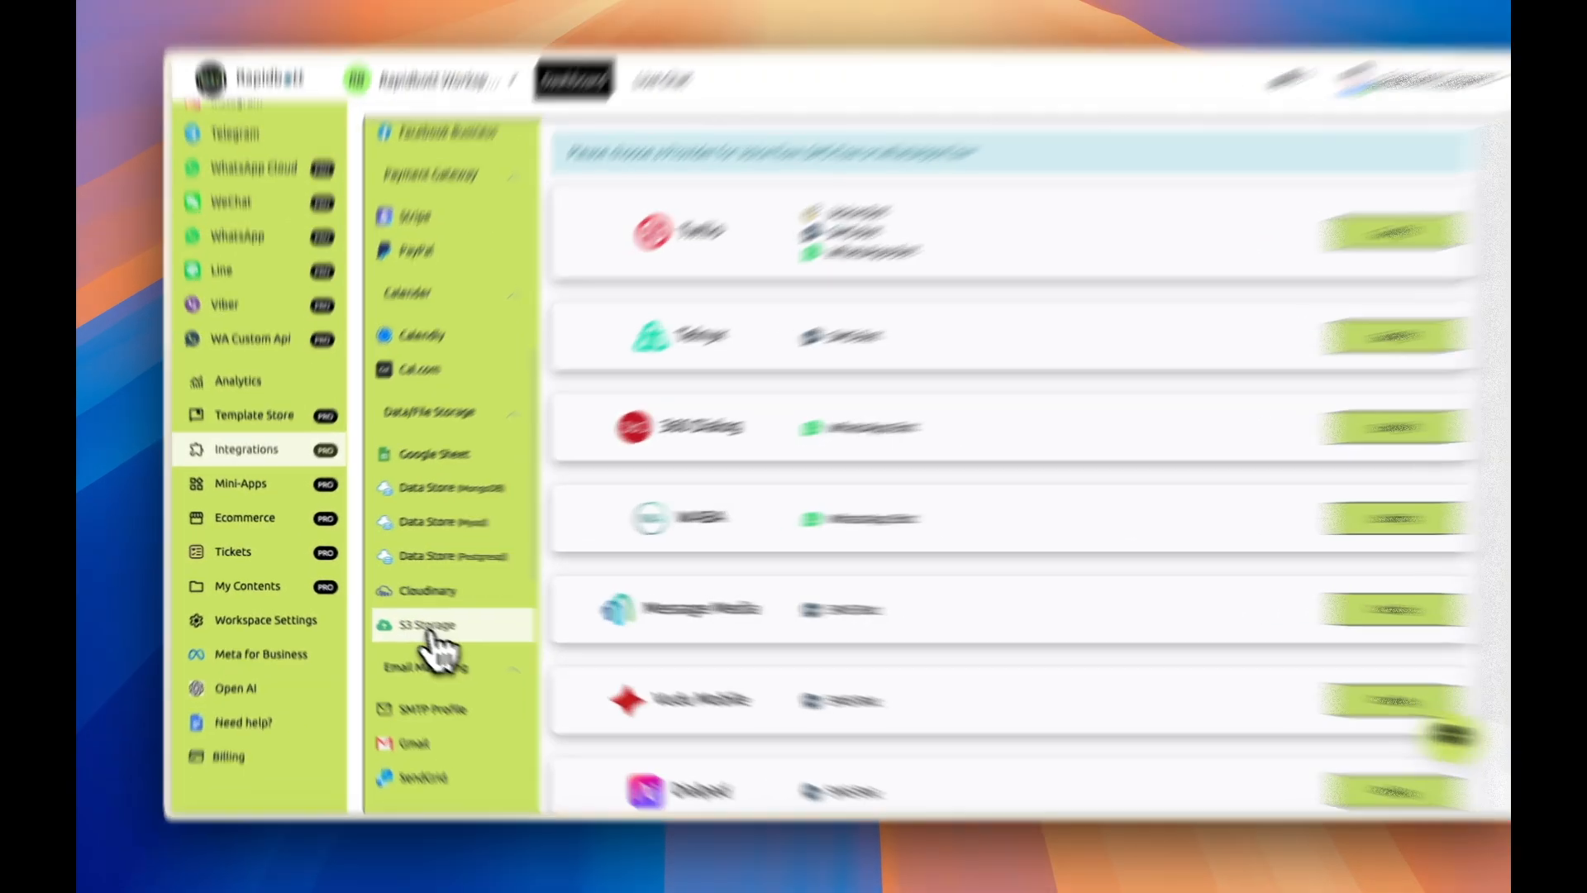
{"action": "left_click", "coordinate": [411, 630]}
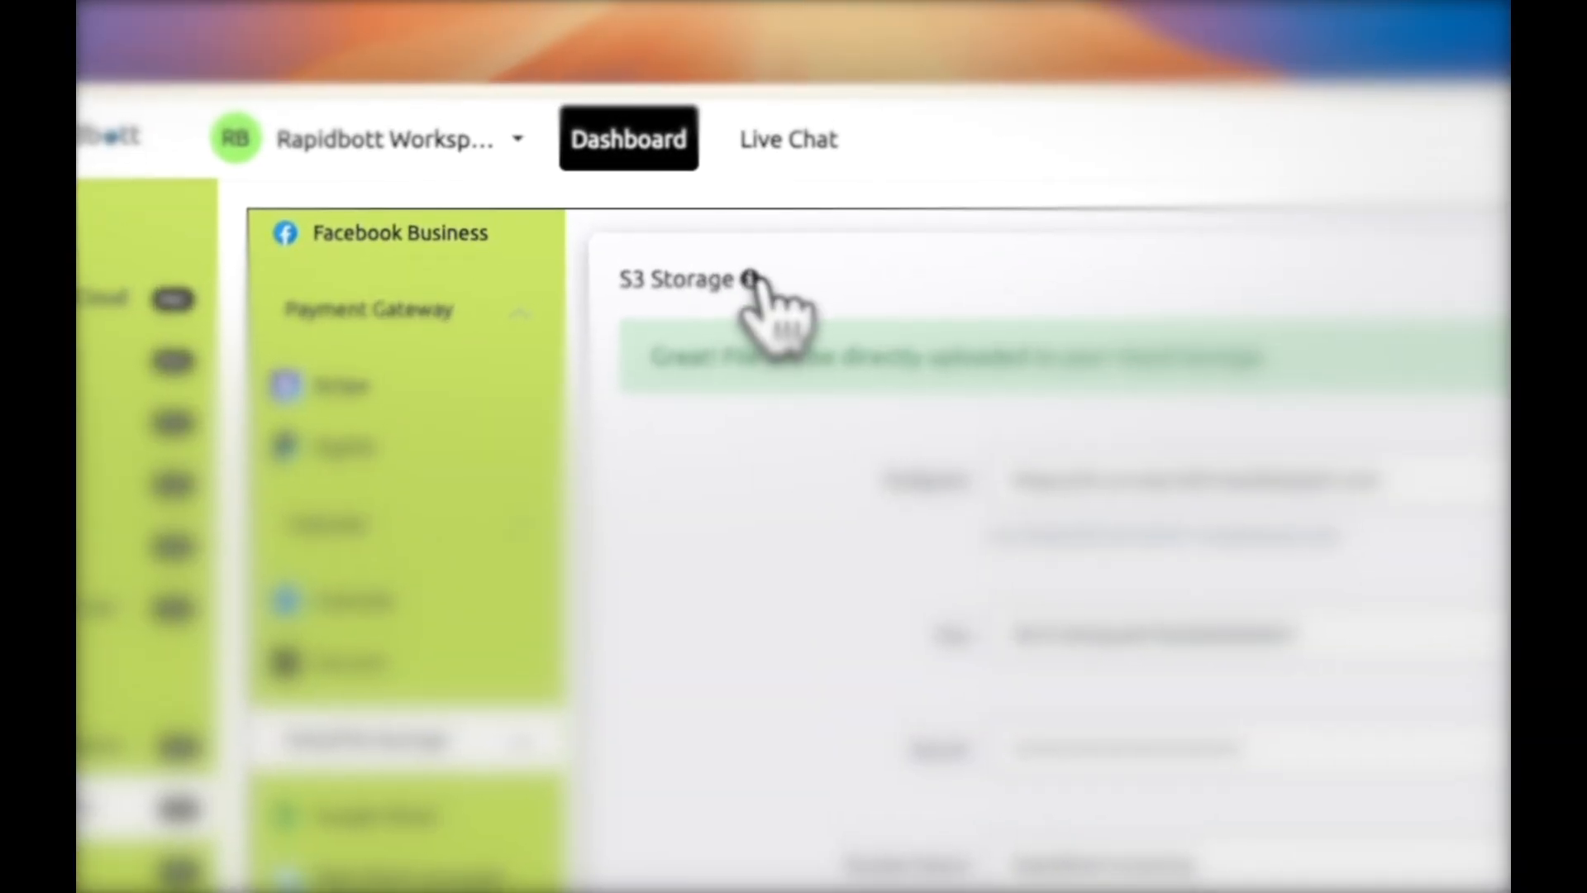
{"action": "mouse_move", "coordinate": [754, 281]}
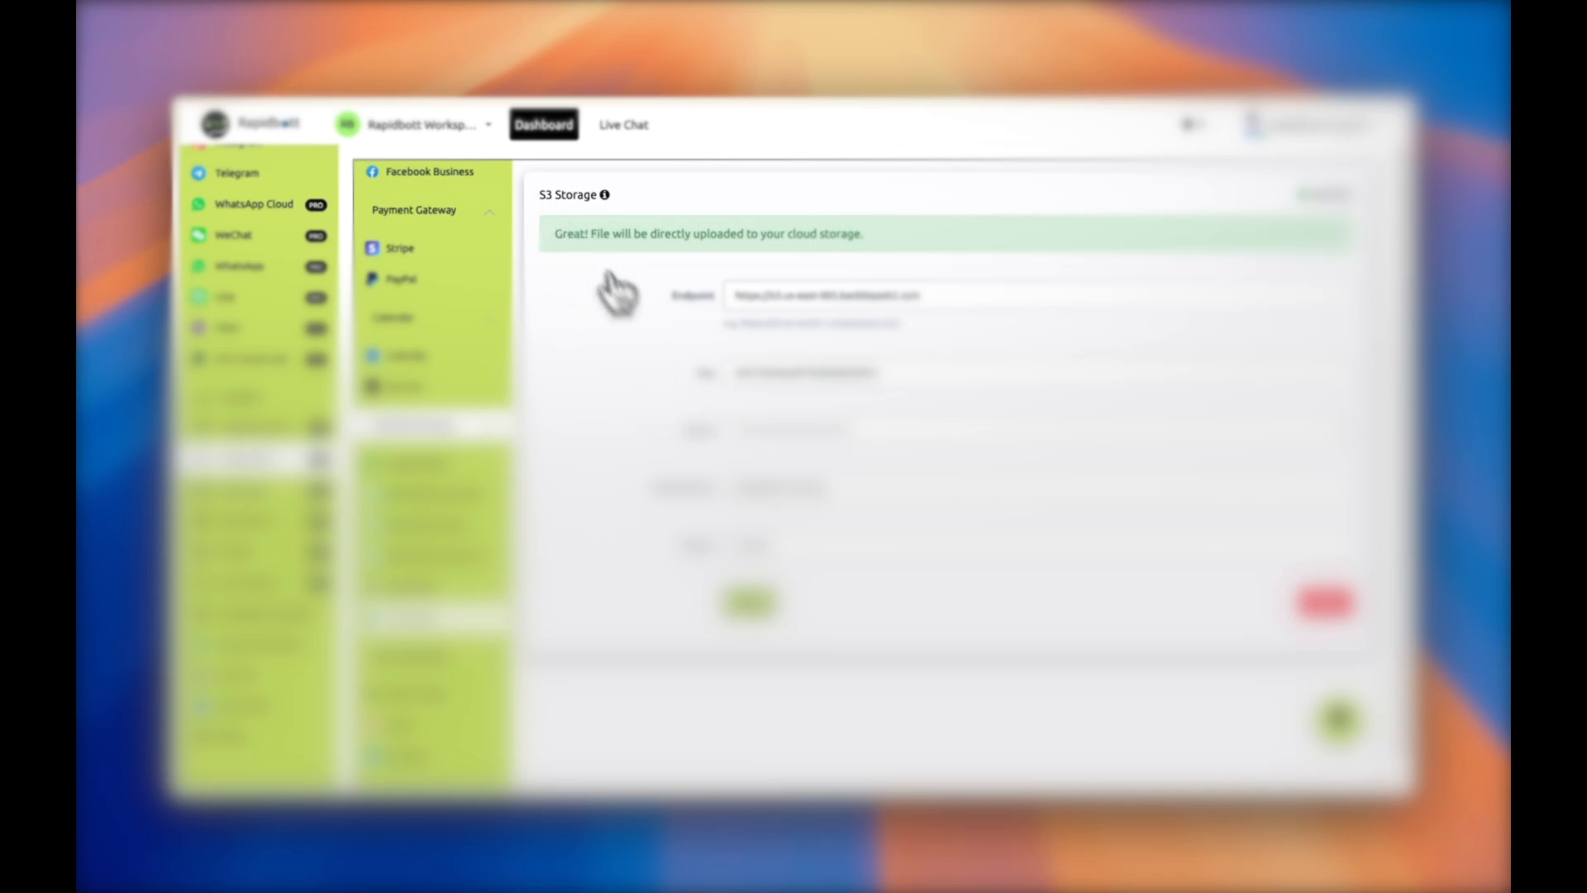
Step: Open the Main Flow of the Omni-Channel bot and show the bot's user fields under its contents
{"action": "scroll", "coordinate": [268, 298], "scroll_direction": "up", "scroll_amount": 3}
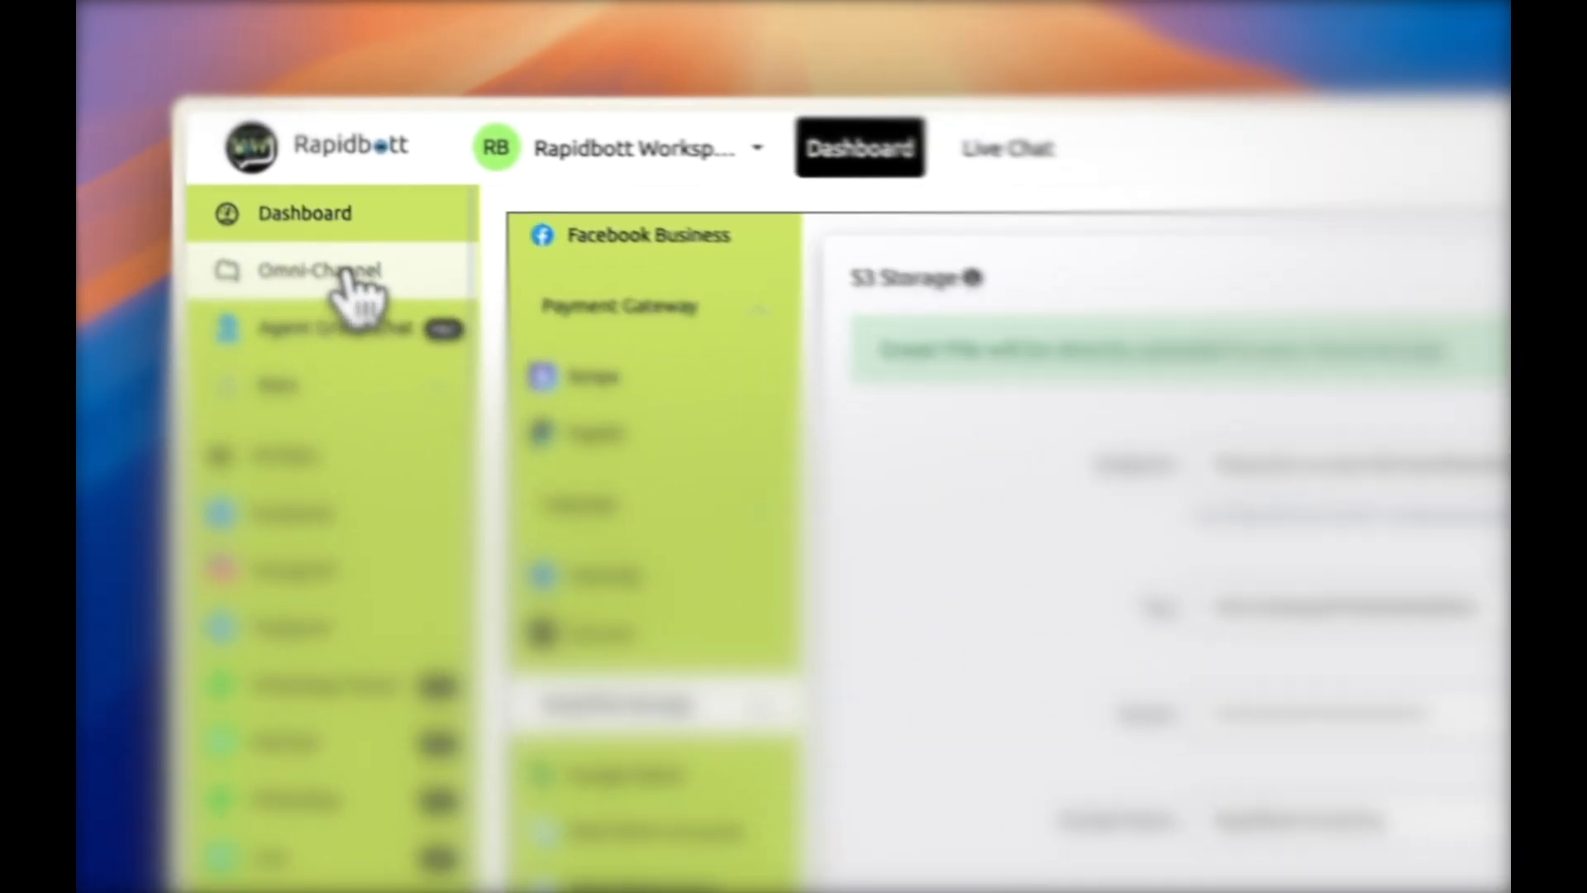
{"action": "left_click", "coordinate": [266, 198]}
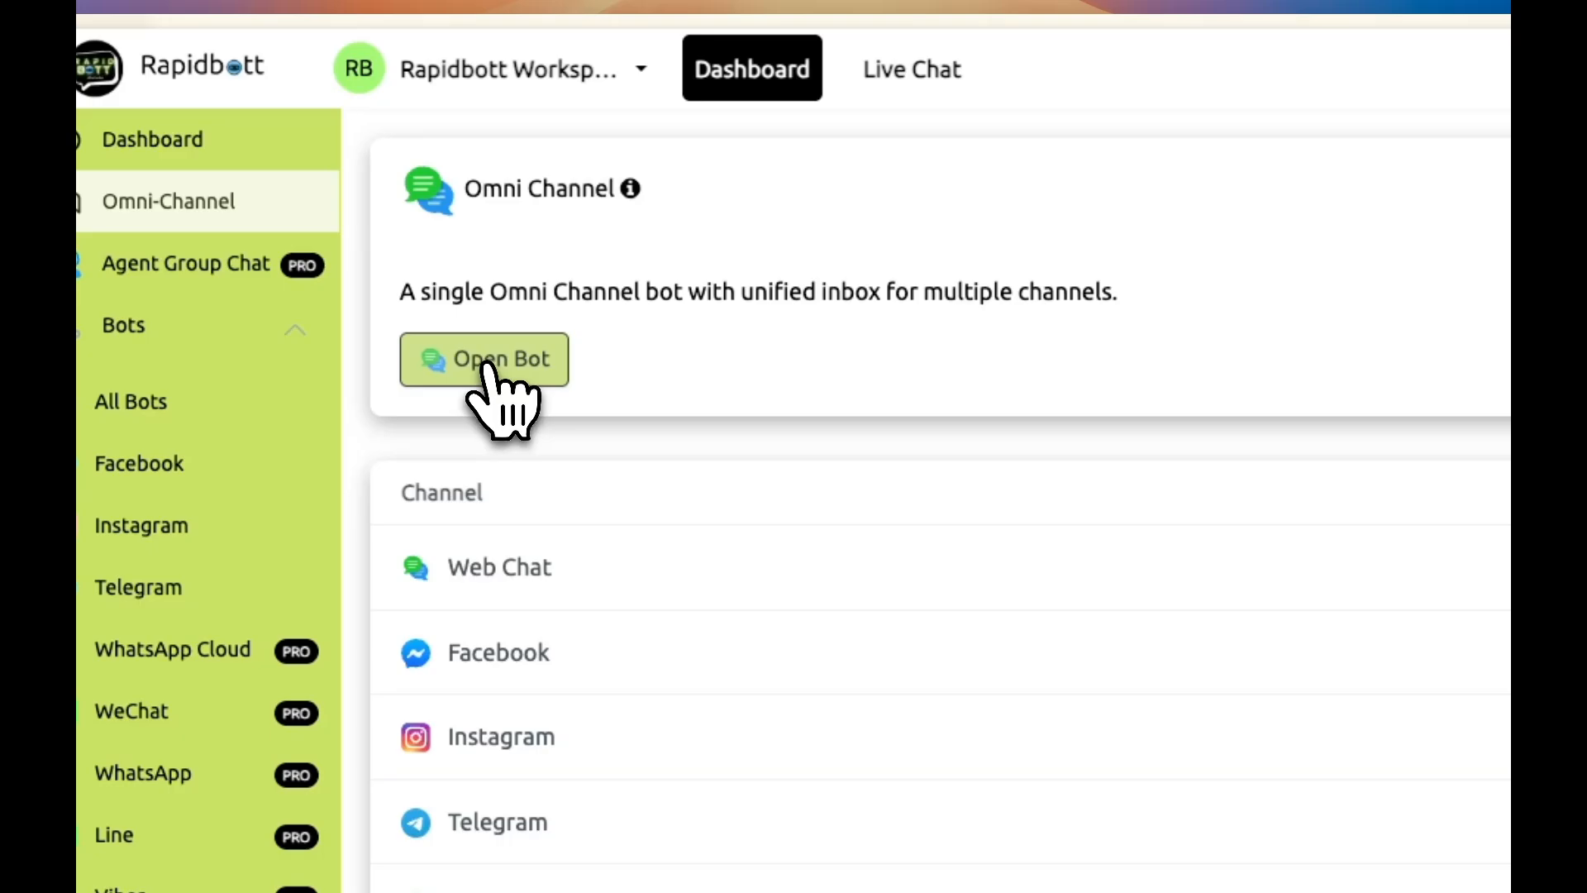
{"action": "left_click", "coordinate": [488, 366]}
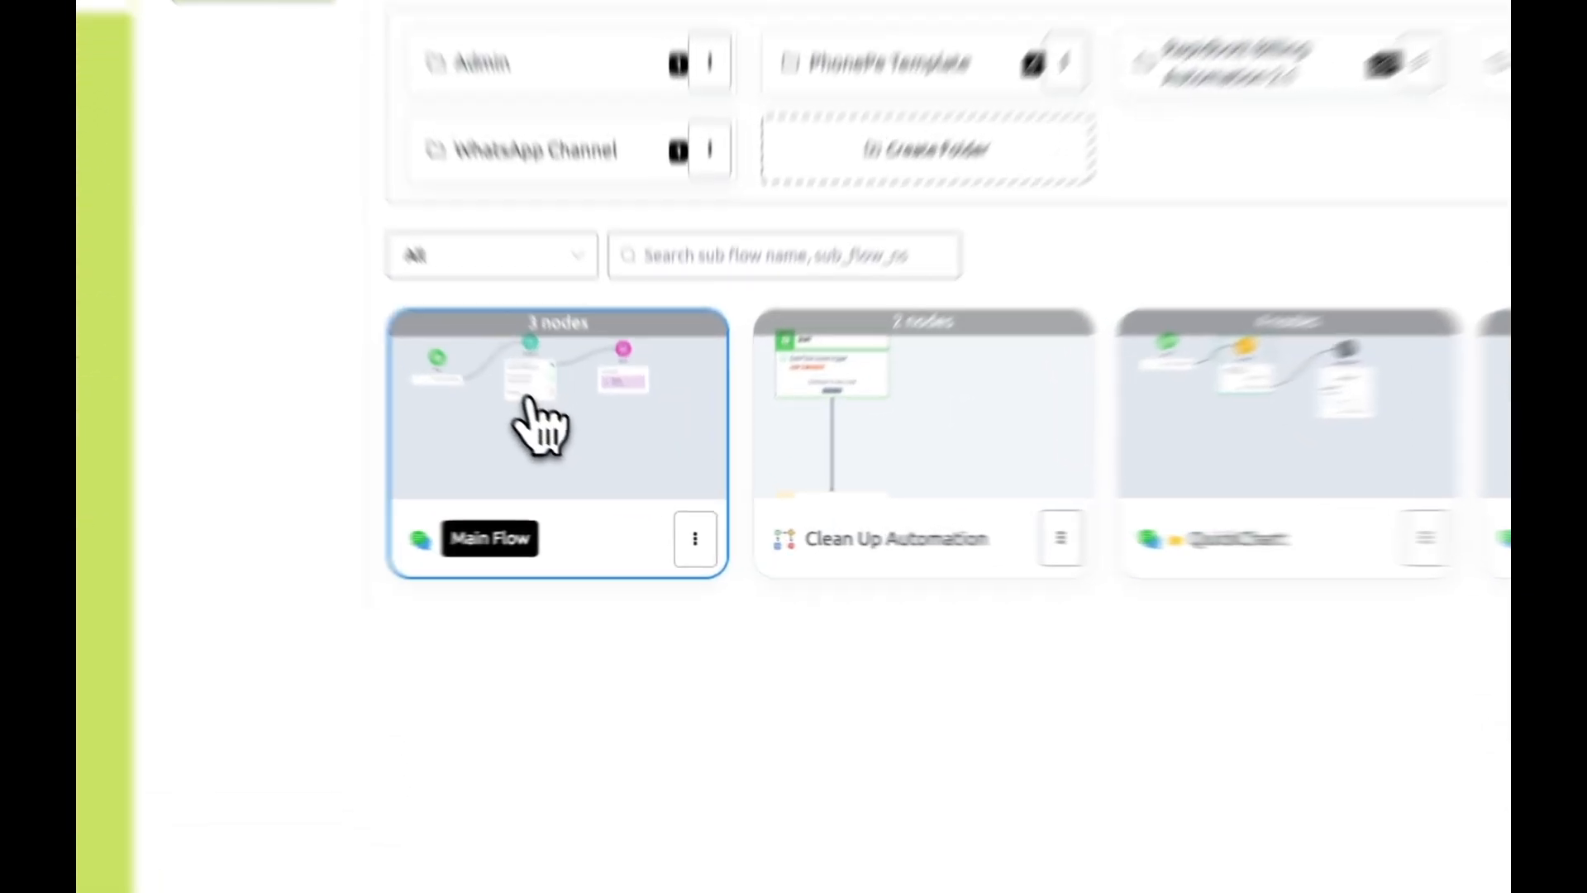
{"action": "left_click", "coordinate": [584, 462]}
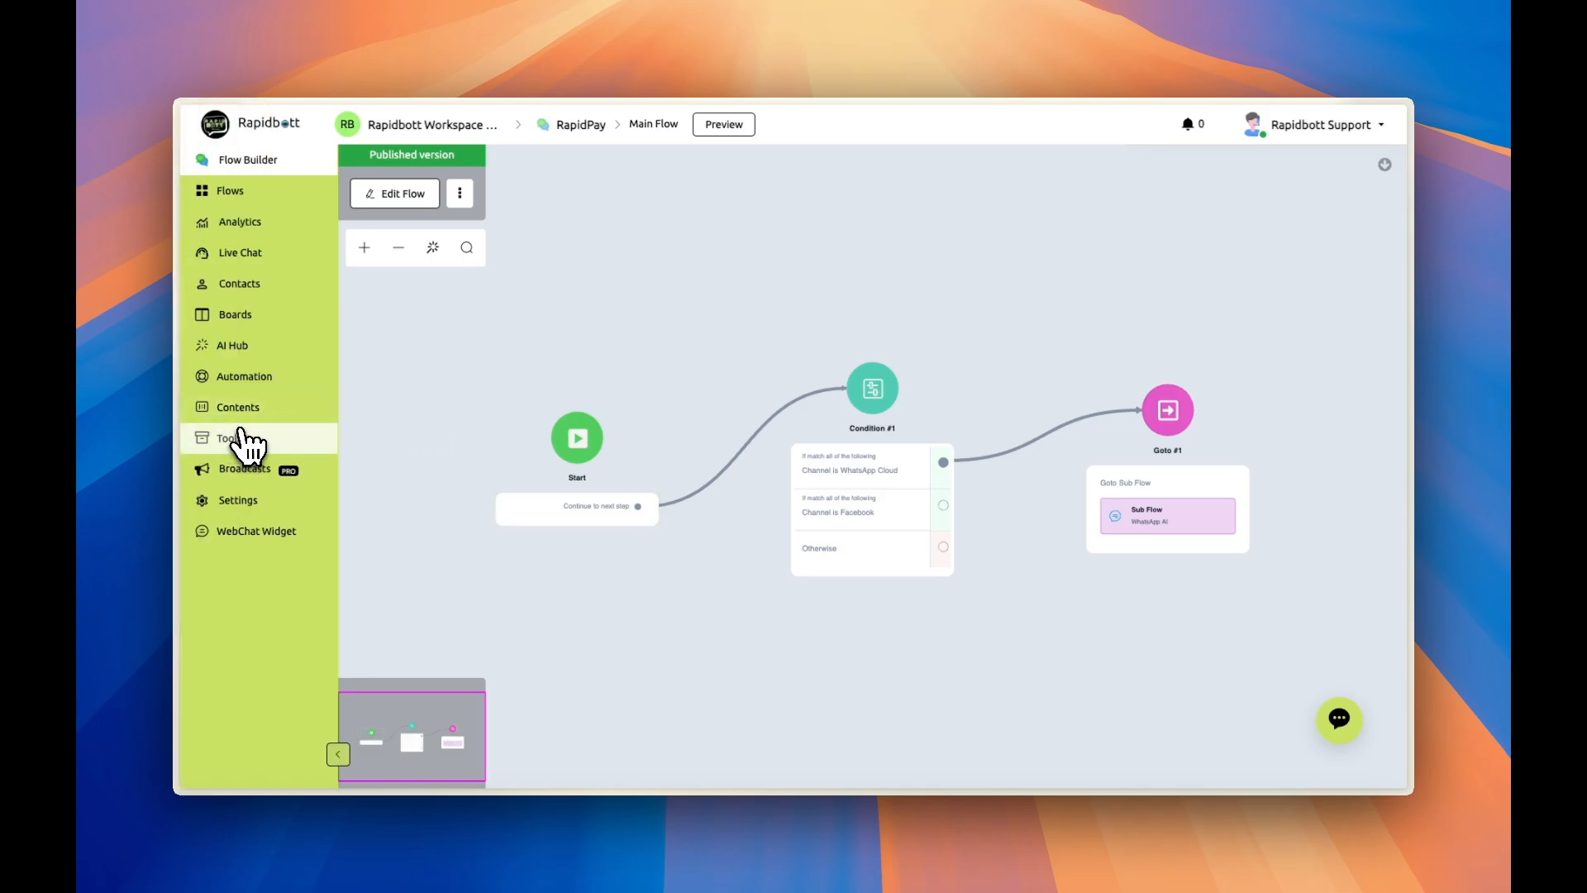
{"action": "left_click", "coordinate": [242, 438]}
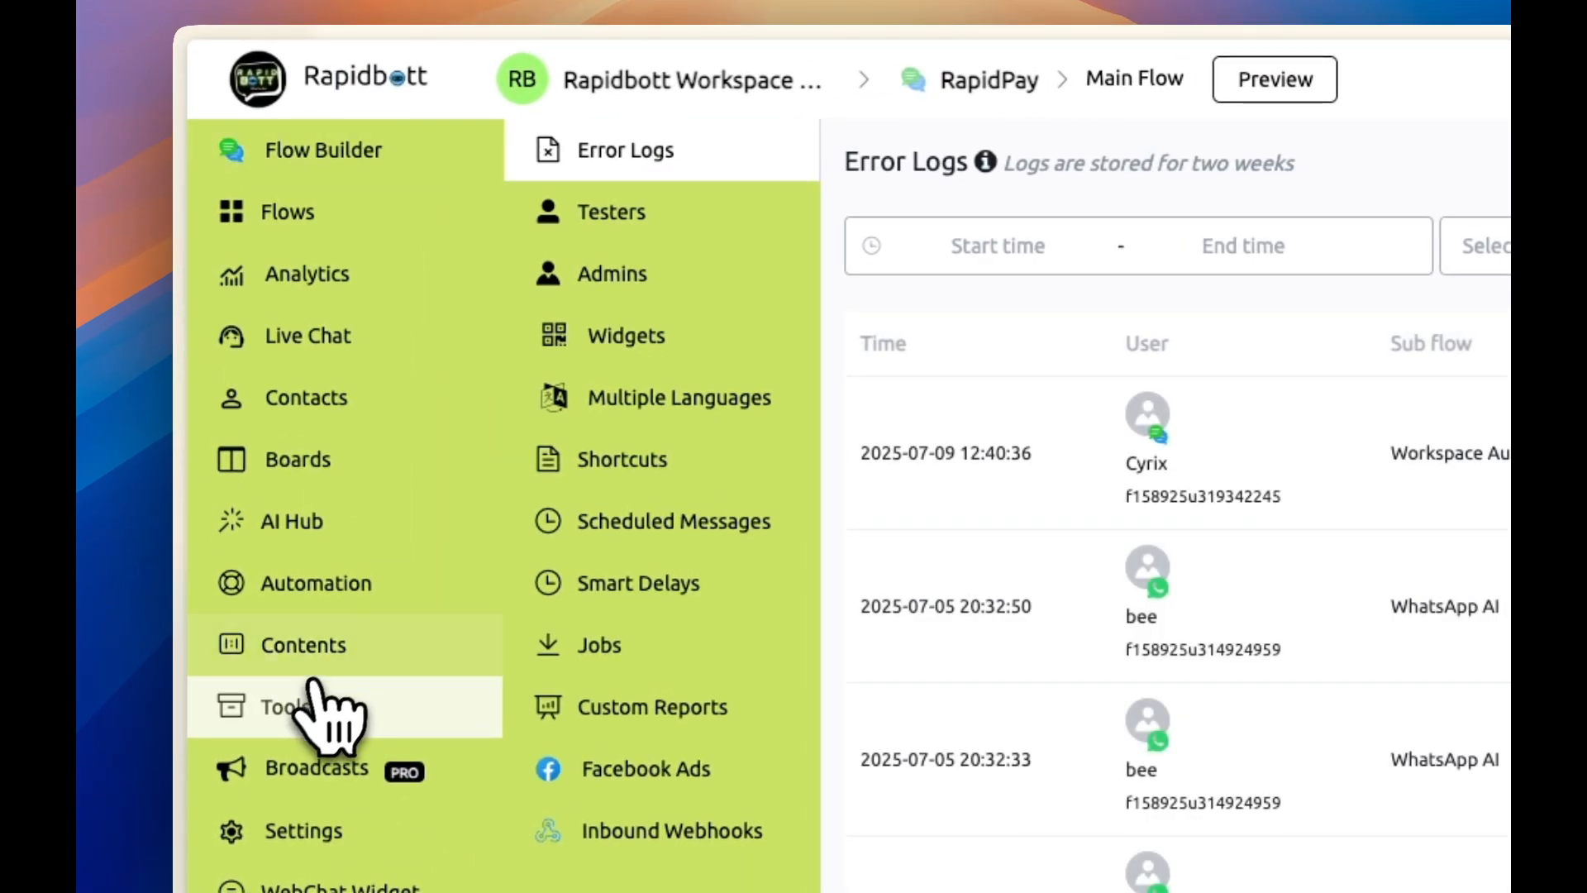
{"action": "left_click", "coordinate": [323, 646]}
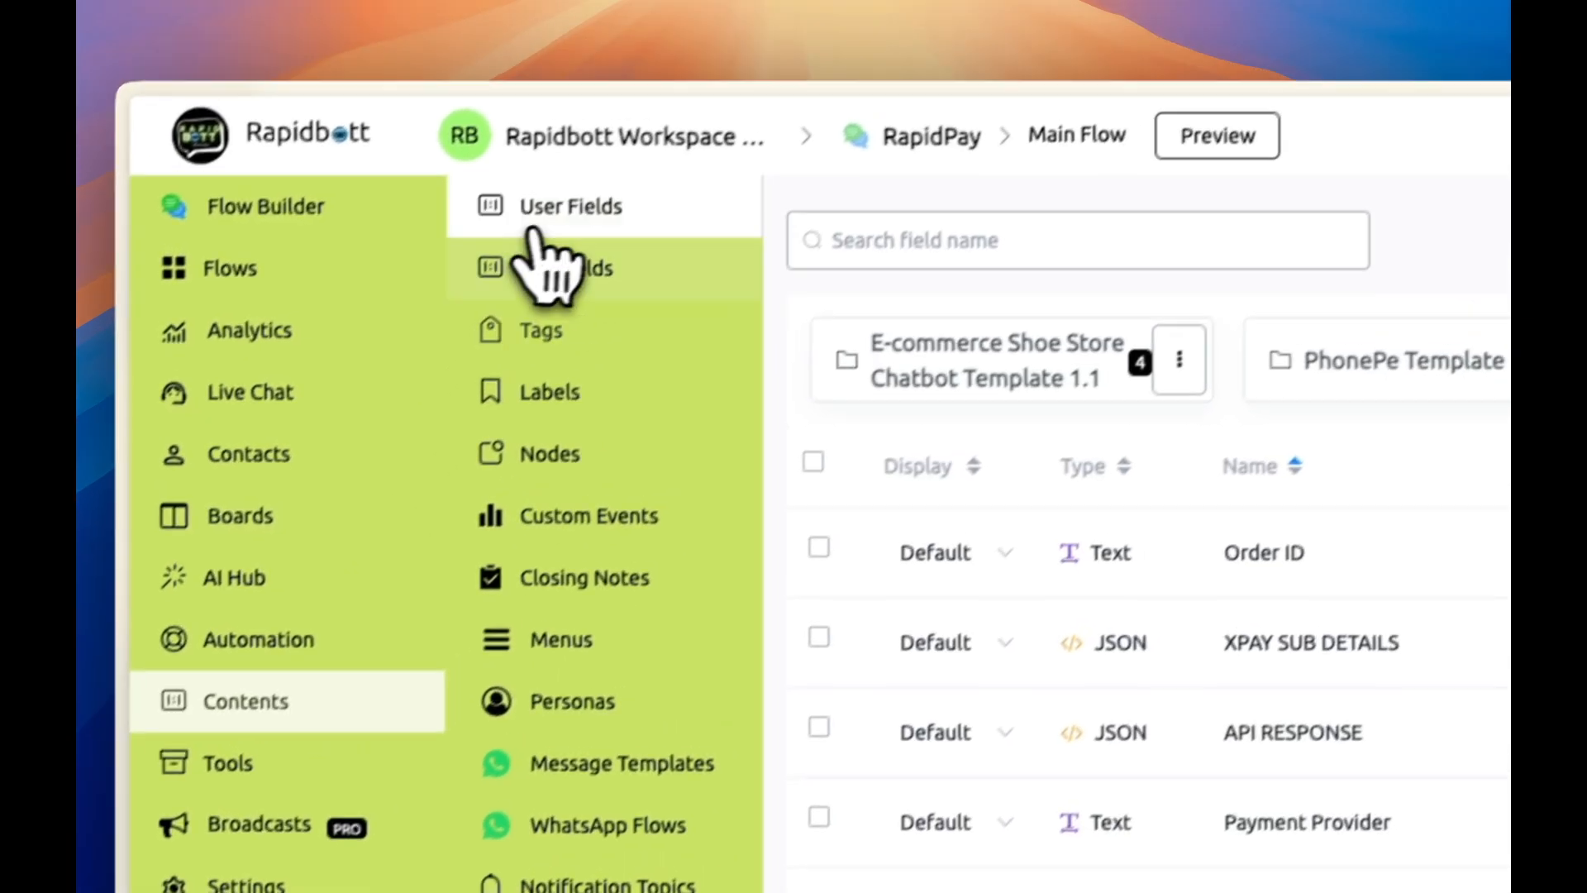
Step: Look at the bot's custom events, and open the QuickChart sub flow for editing
{"action": "left_click", "coordinate": [612, 519]}
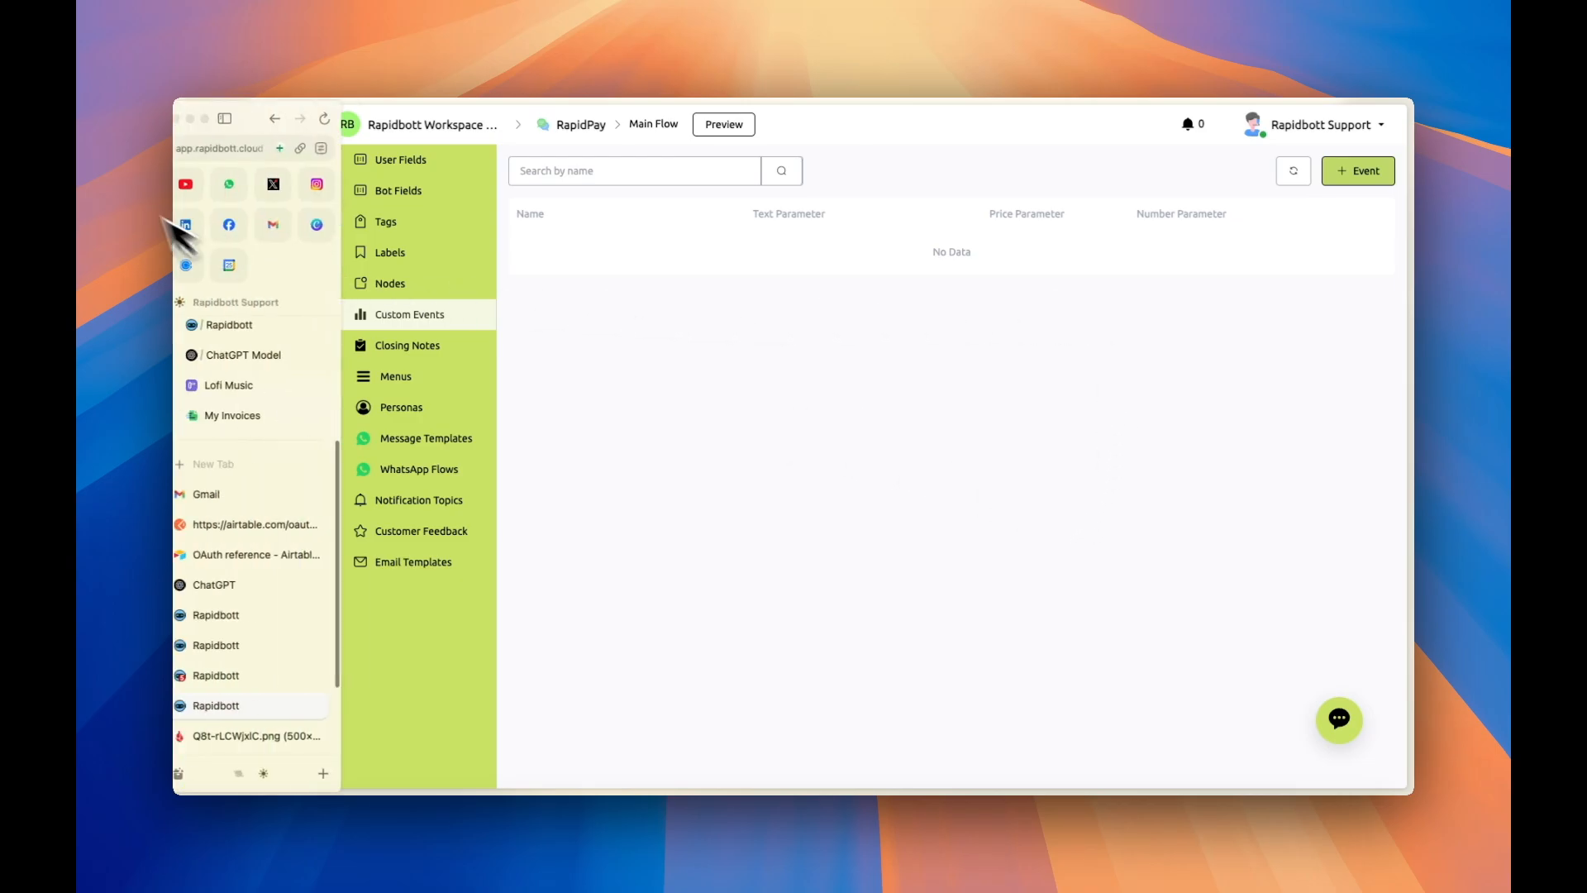
{"action": "left_click", "coordinate": [252, 193]}
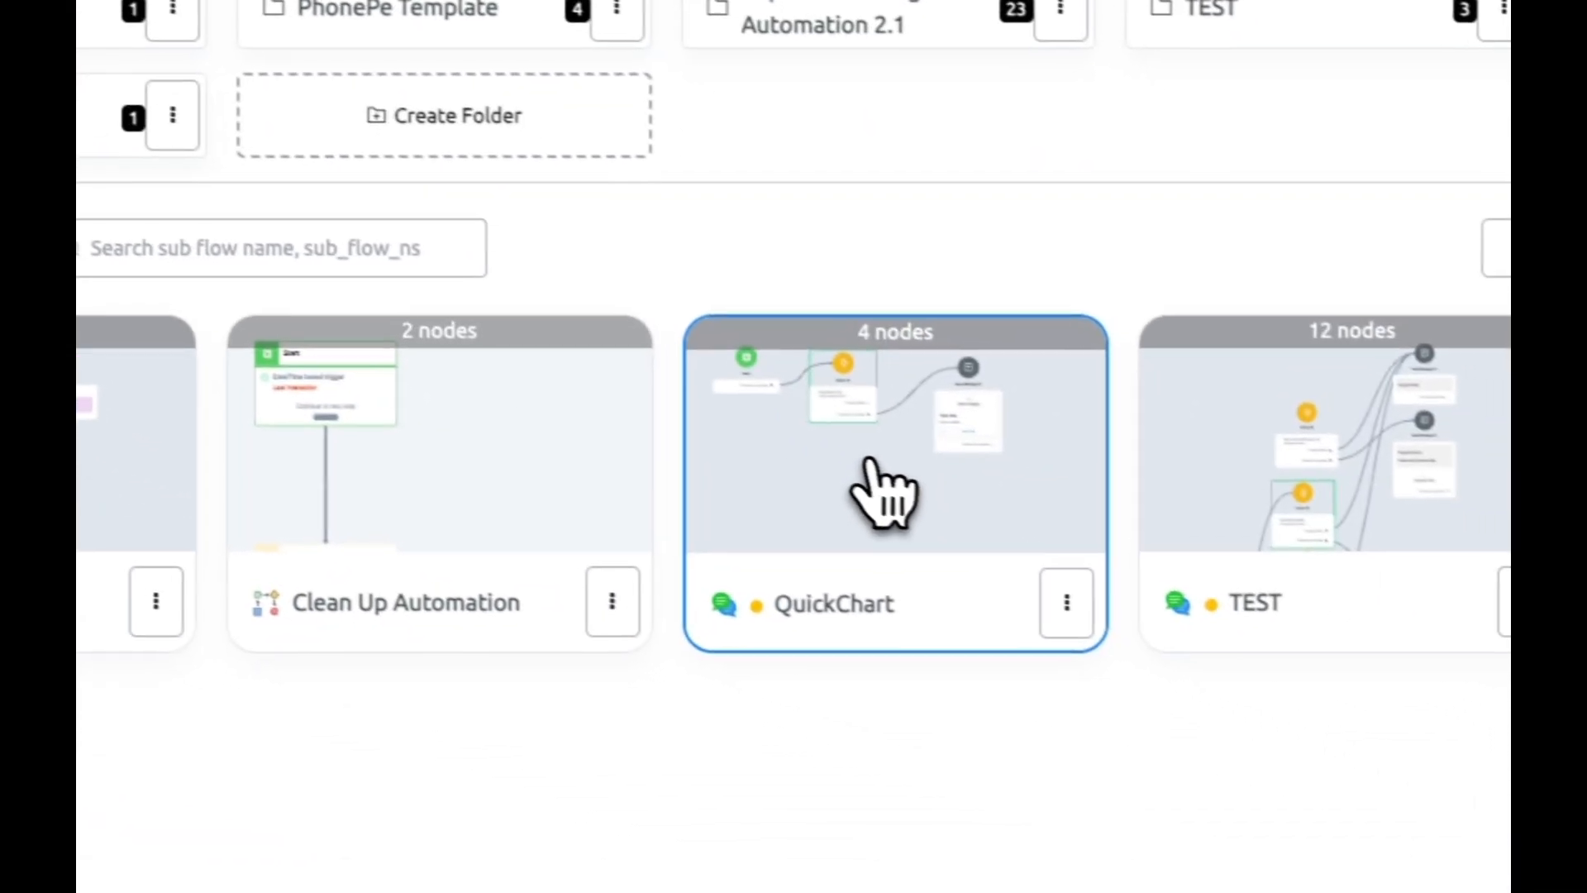
{"action": "left_click", "coordinate": [885, 489]}
{"action": "left_click", "coordinate": [748, 616]}
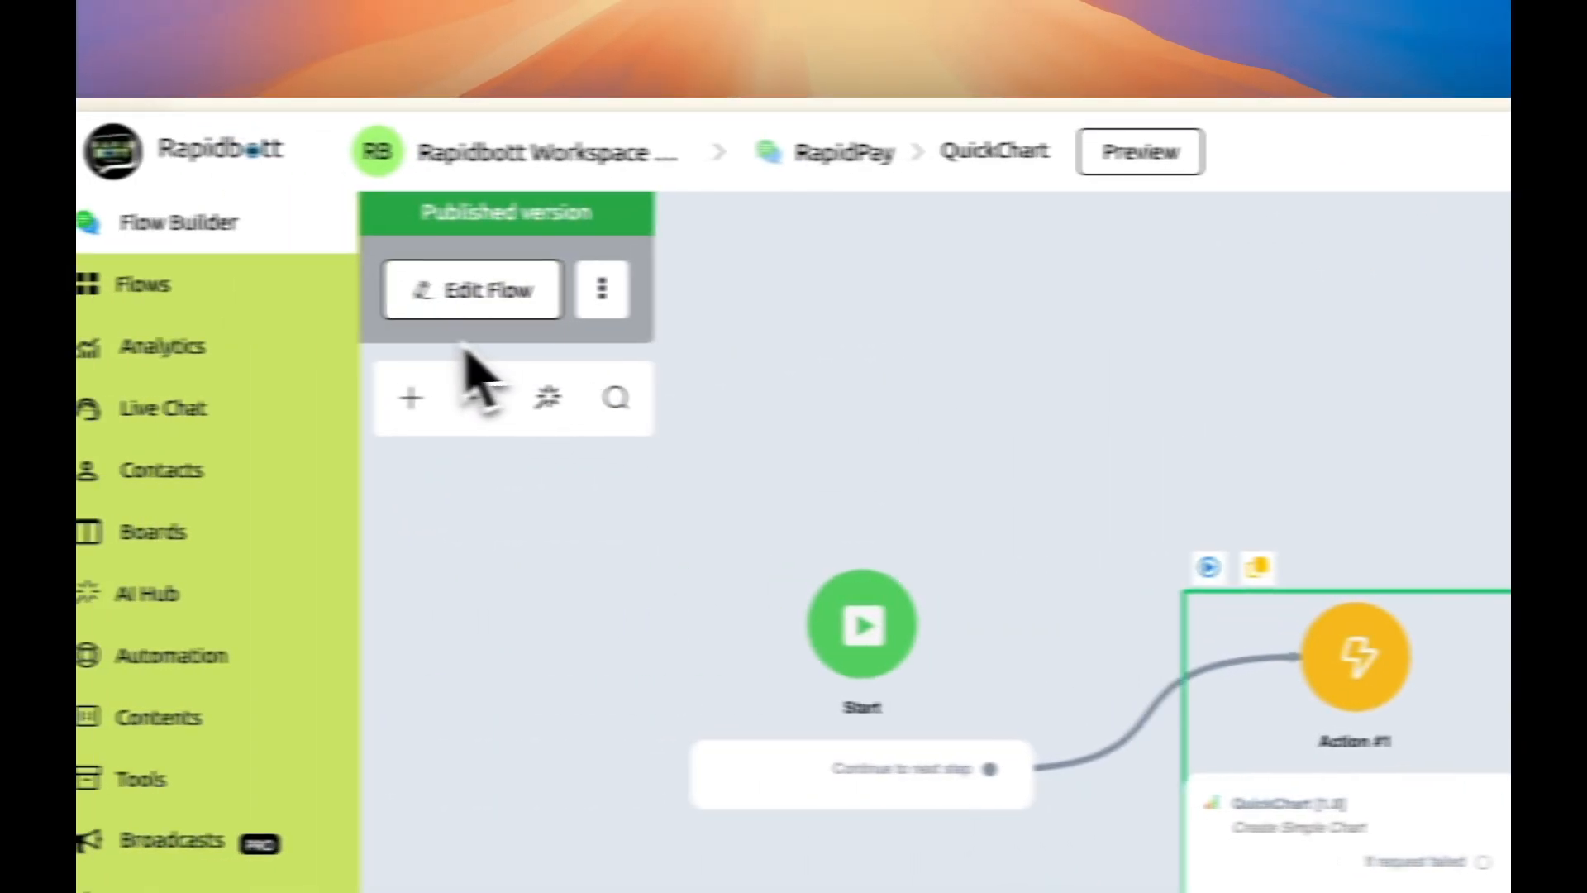
{"action": "left_click", "coordinate": [514, 294]}
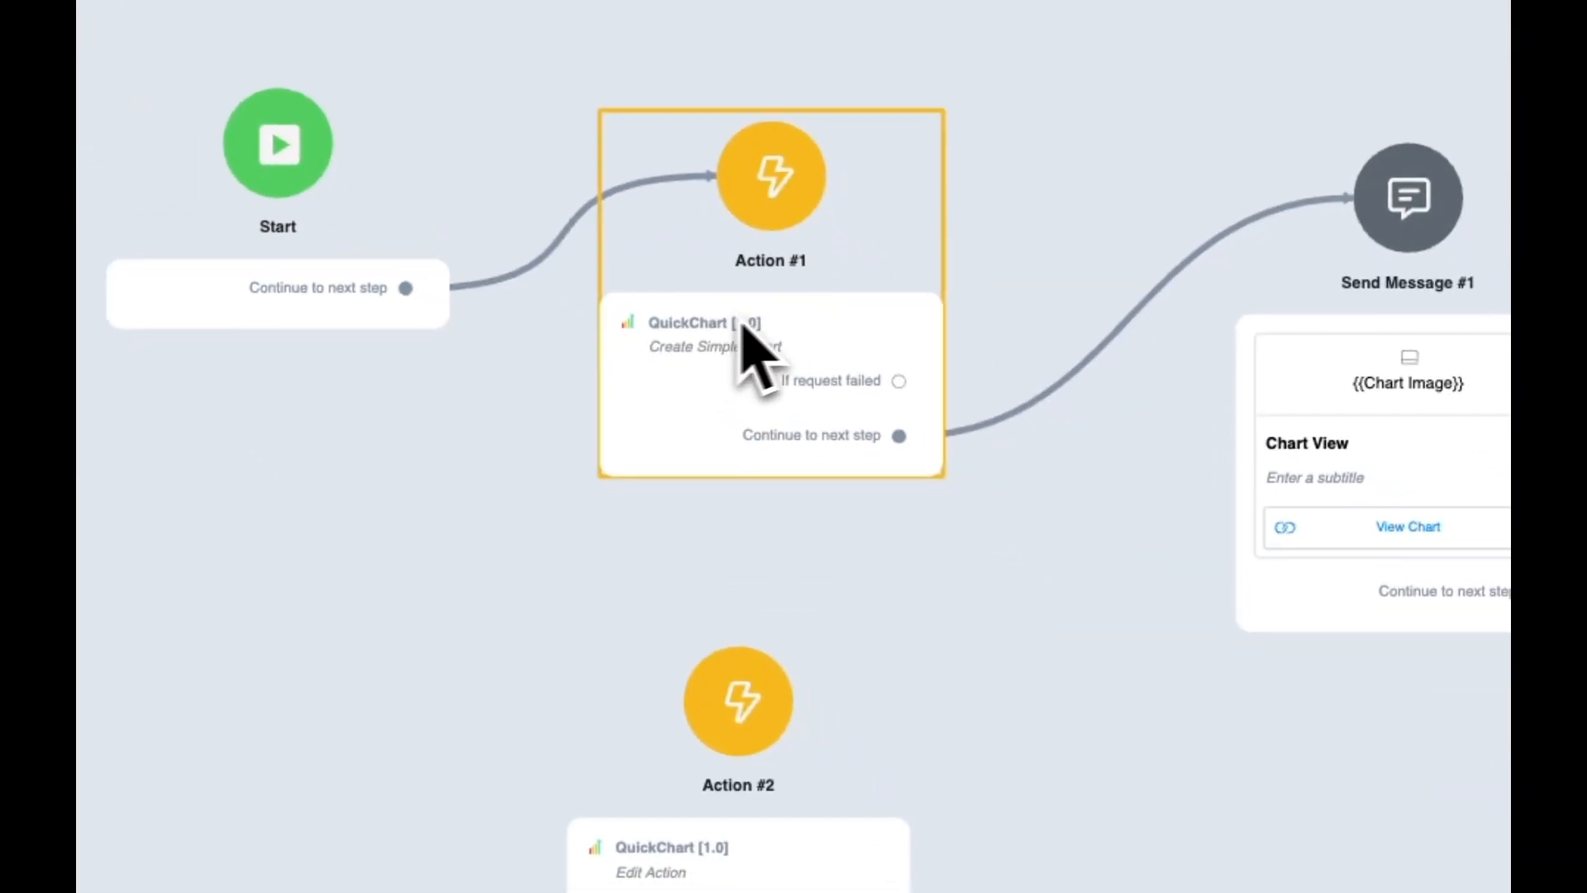
Step: Open the Action #2 block's settings and bring up the help documentation for the QuickChart integration
{"action": "left_click", "coordinate": [798, 434]}
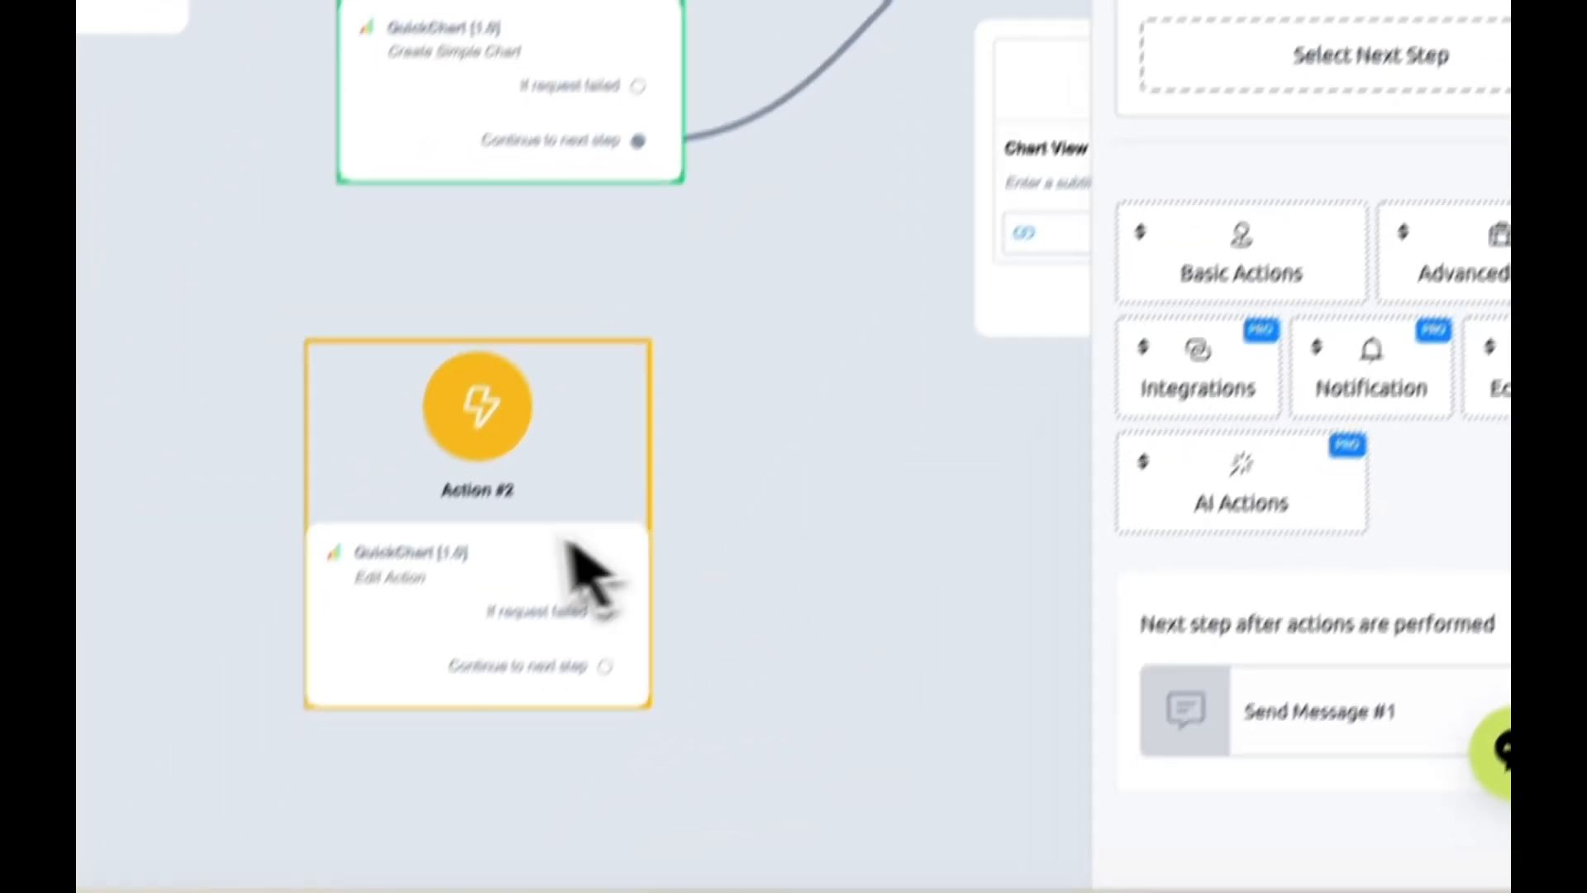
{"action": "left_click", "coordinate": [567, 533]}
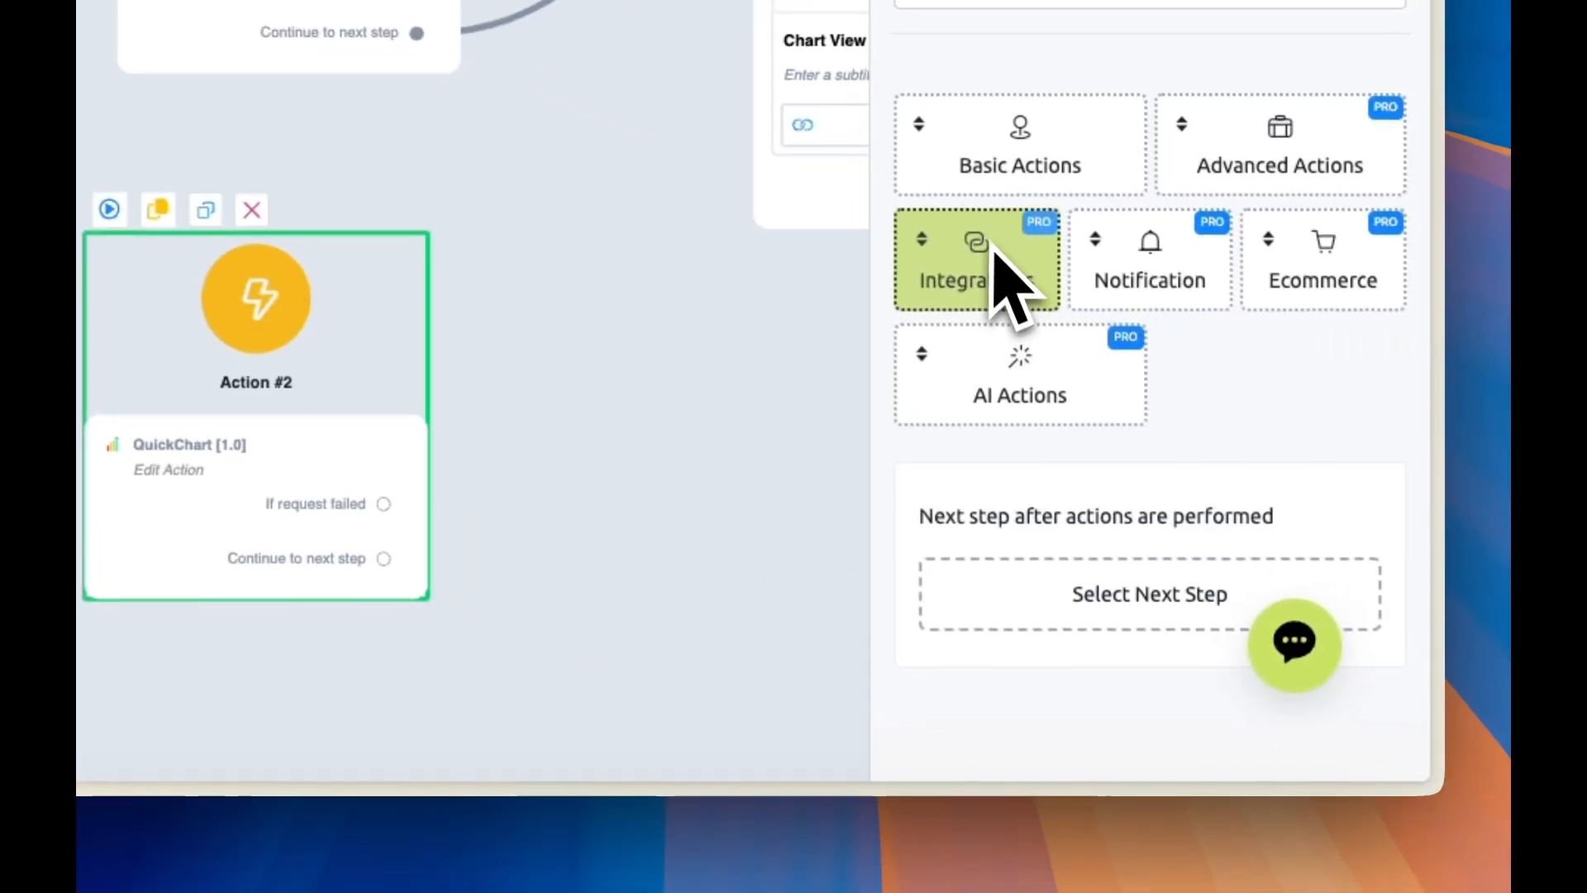
{"action": "mouse_move", "coordinate": [990, 248]}
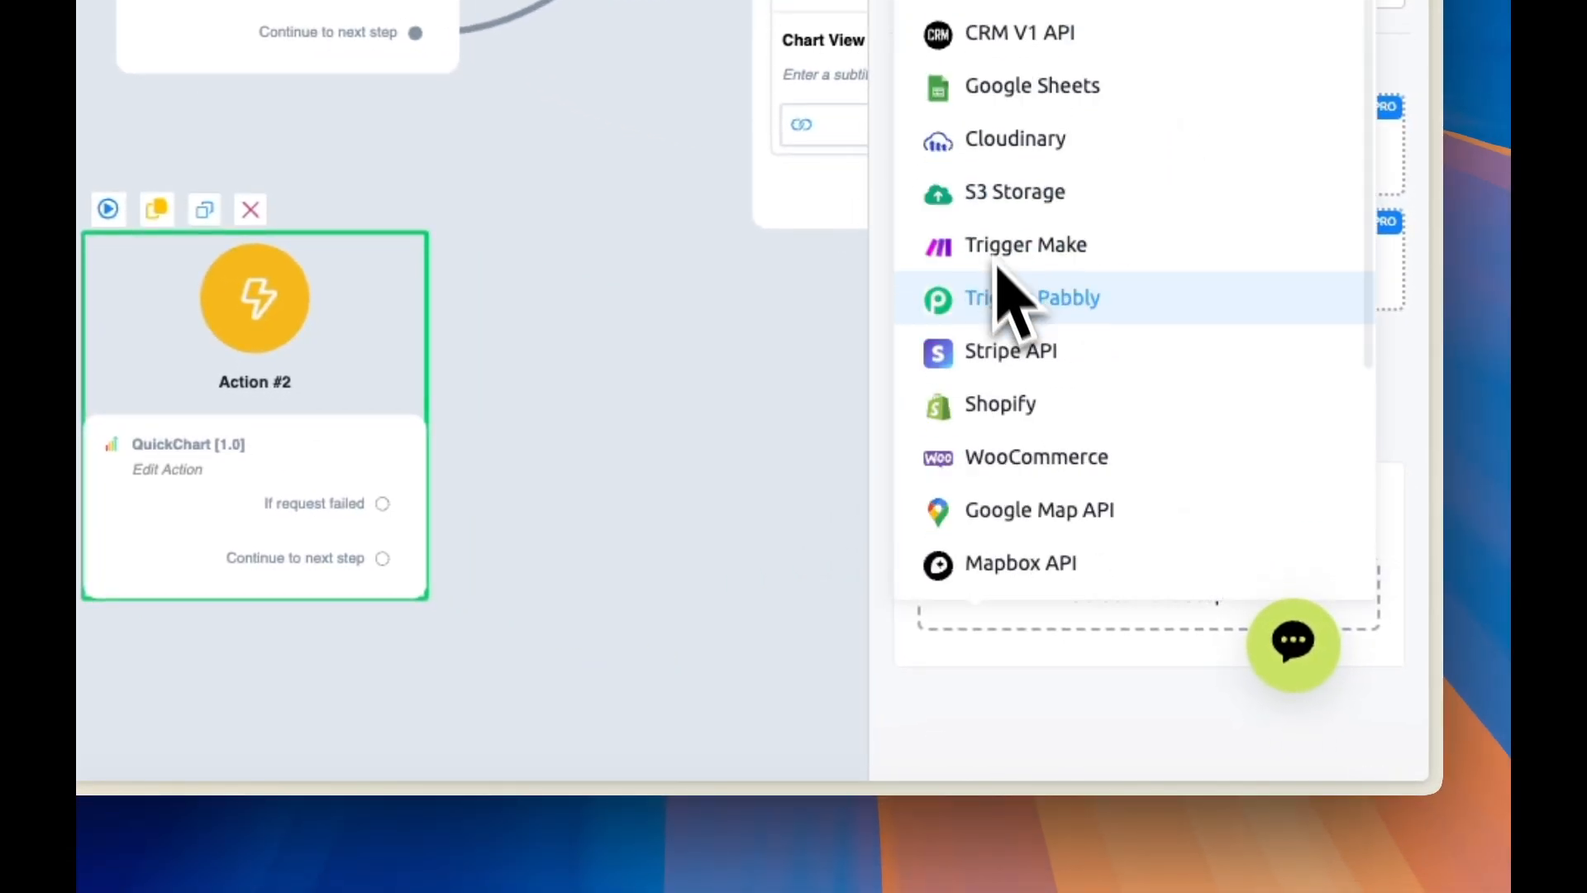
{"action": "scroll", "coordinate": [998, 281], "scroll_direction": "down", "scroll_amount": 5}
{"action": "mouse_move", "coordinate": [1052, 566]}
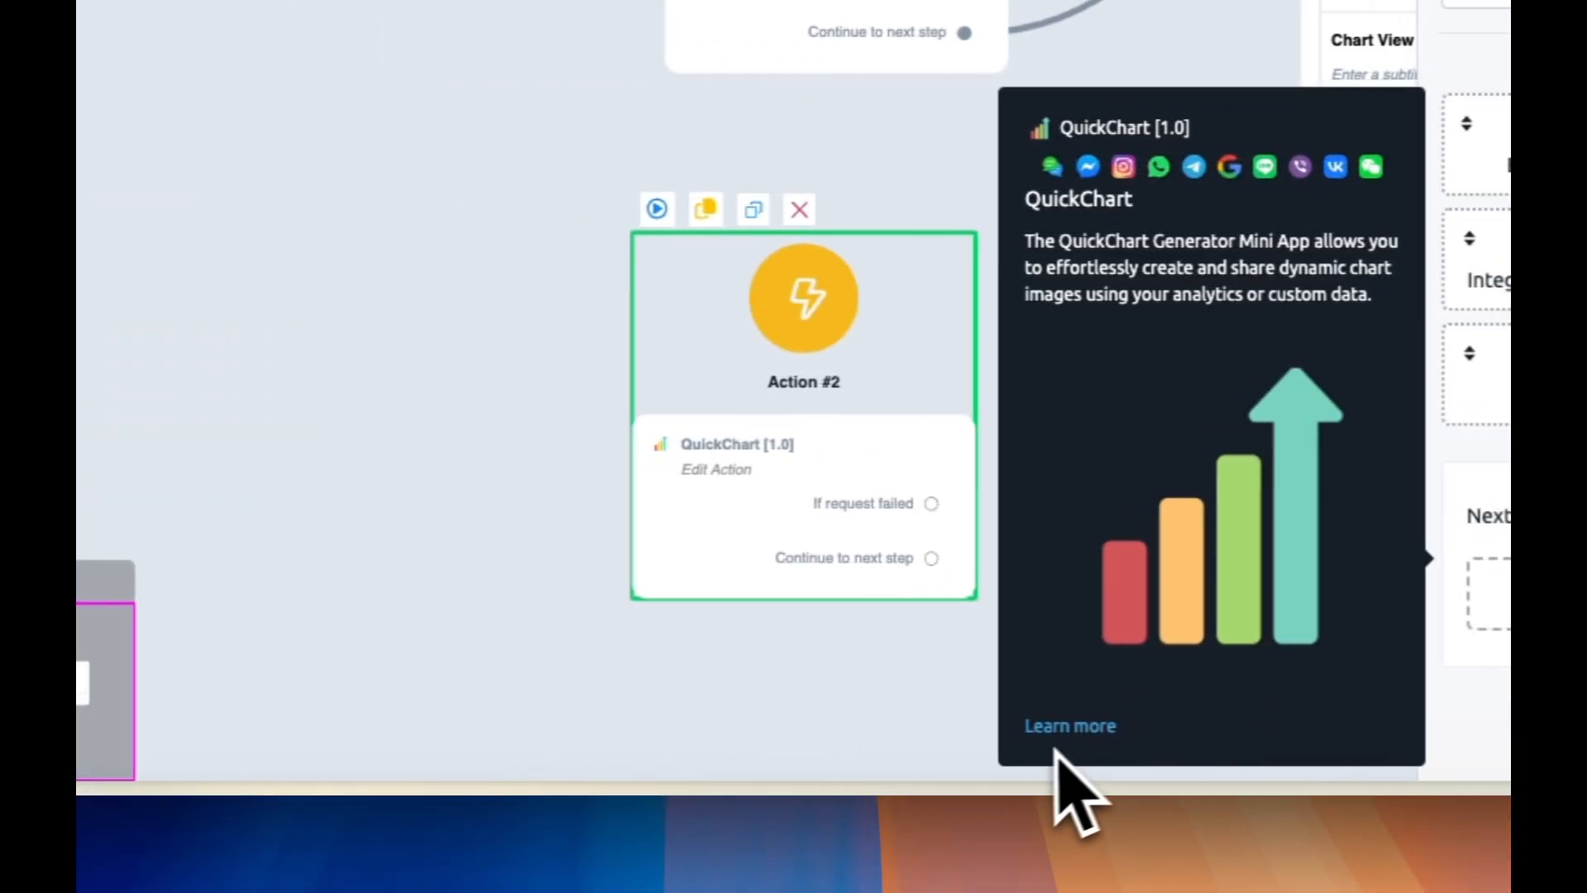
{"action": "left_click", "coordinate": [1075, 734]}
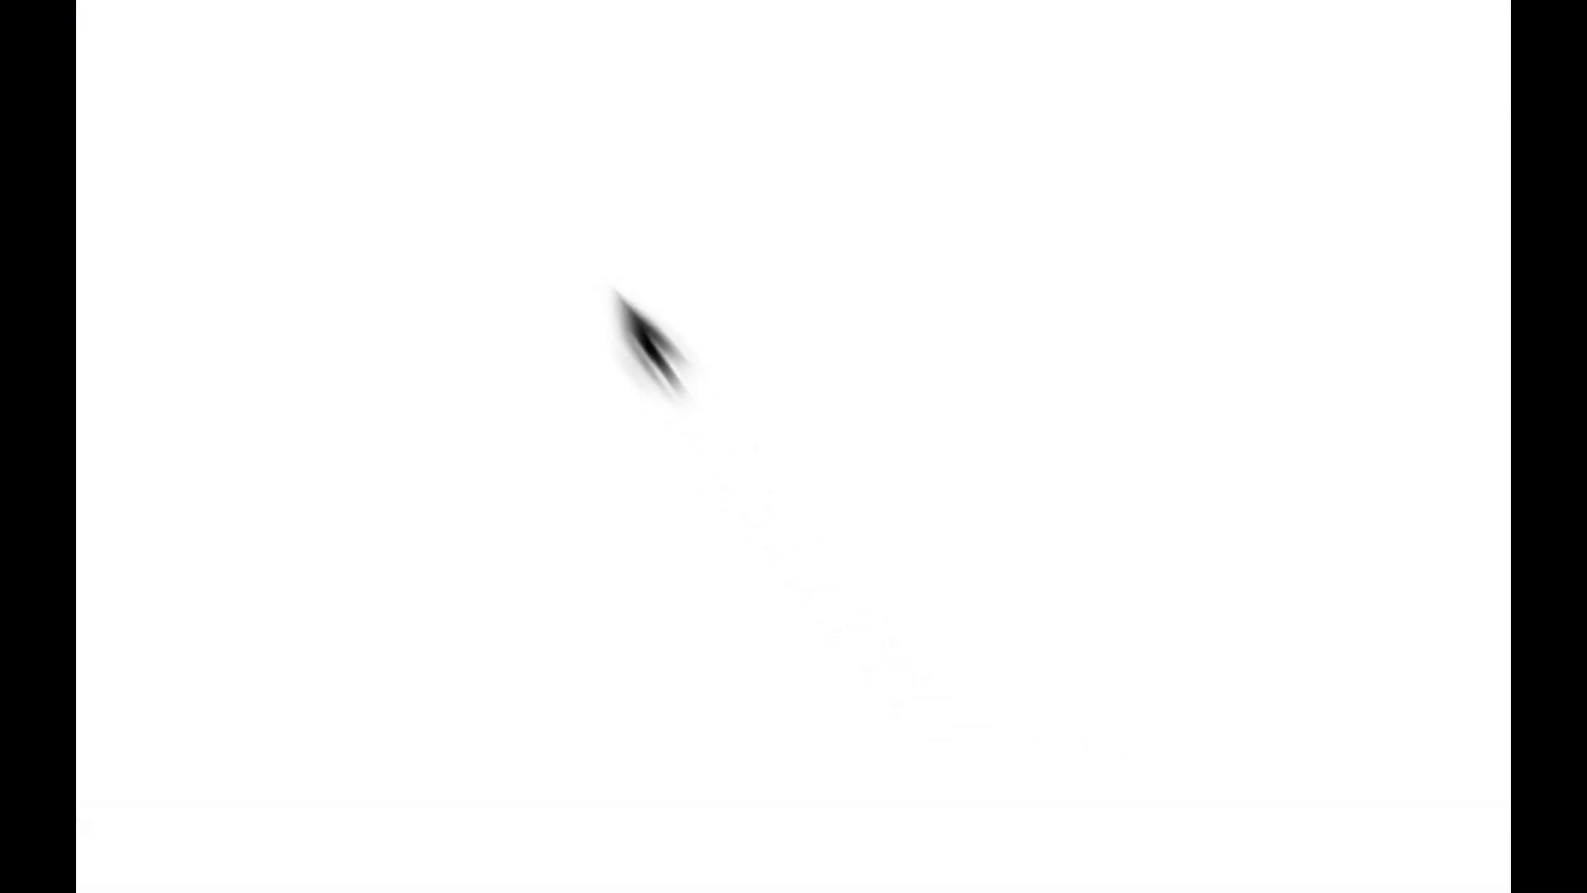
Step: Examine the QuickChart help page for its available actions, input format examples, API parameters, output format and usage notes
{"action": "scroll", "coordinate": [915, 461], "scroll_direction": "down", "scroll_amount": 5}
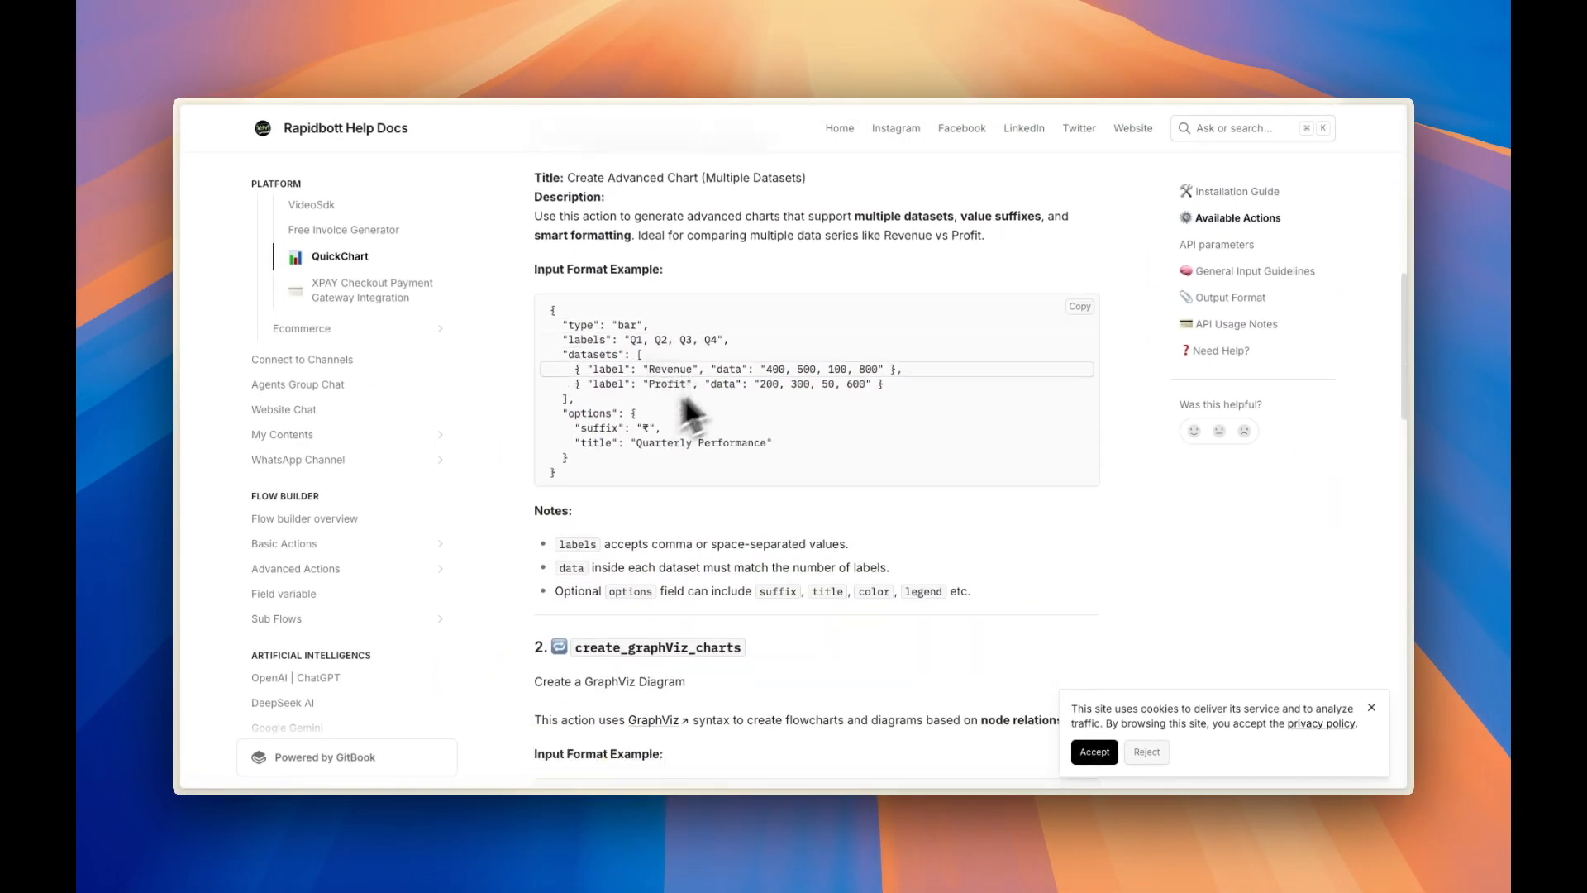
{"action": "scroll", "coordinate": [688, 411], "scroll_direction": "down", "scroll_amount": 15}
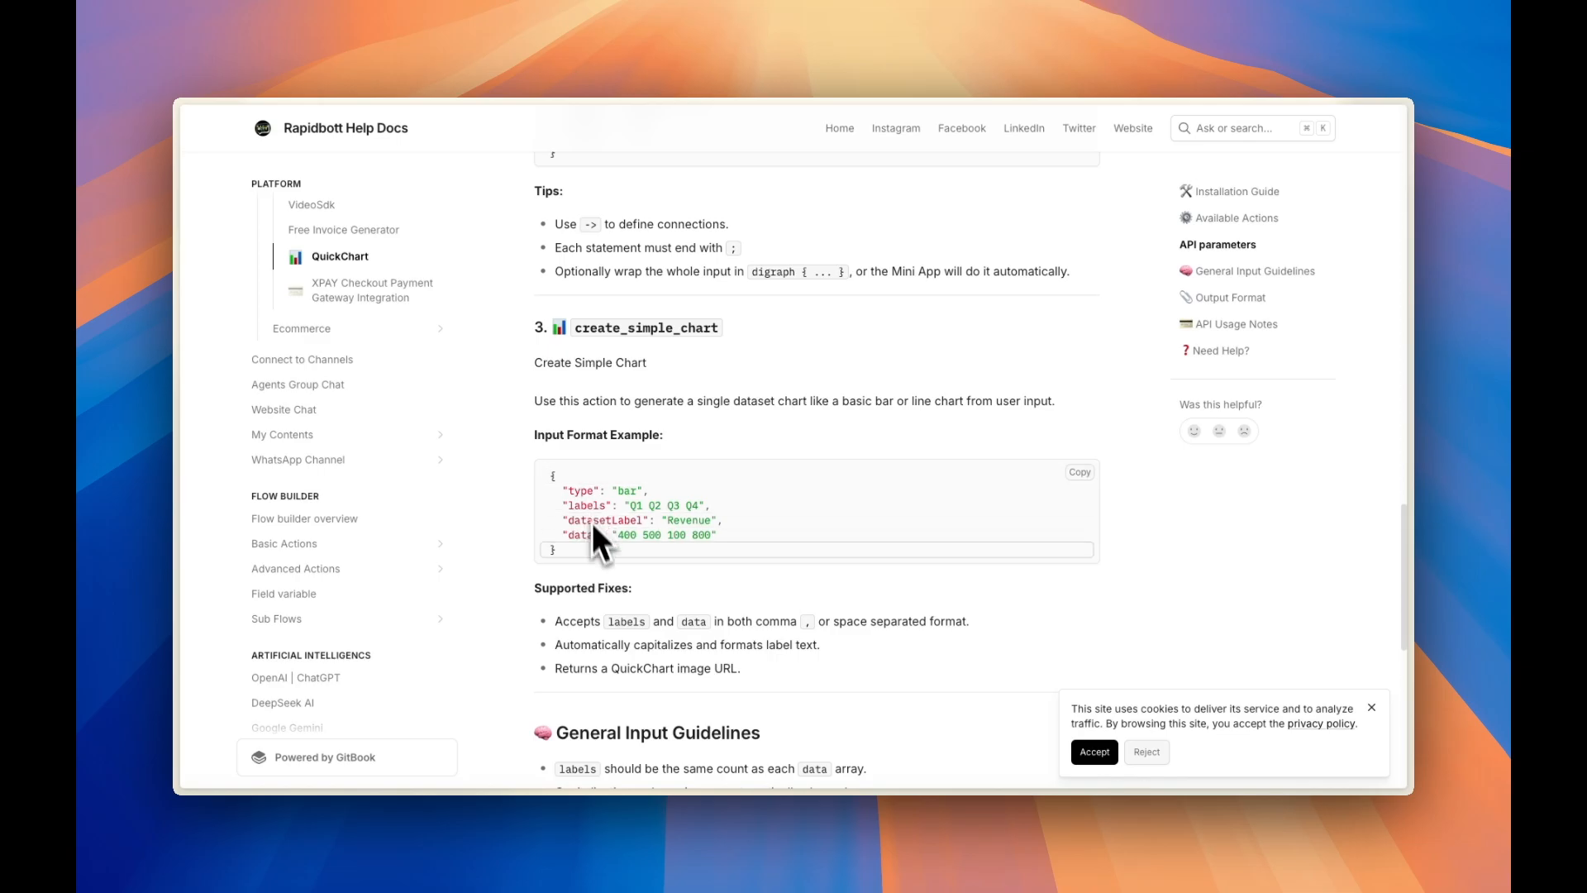
{"action": "scroll", "coordinate": [595, 541], "scroll_direction": "down", "scroll_amount": 4}
{"action": "scroll", "coordinate": [666, 682], "scroll_direction": "down", "scroll_amount": 5}
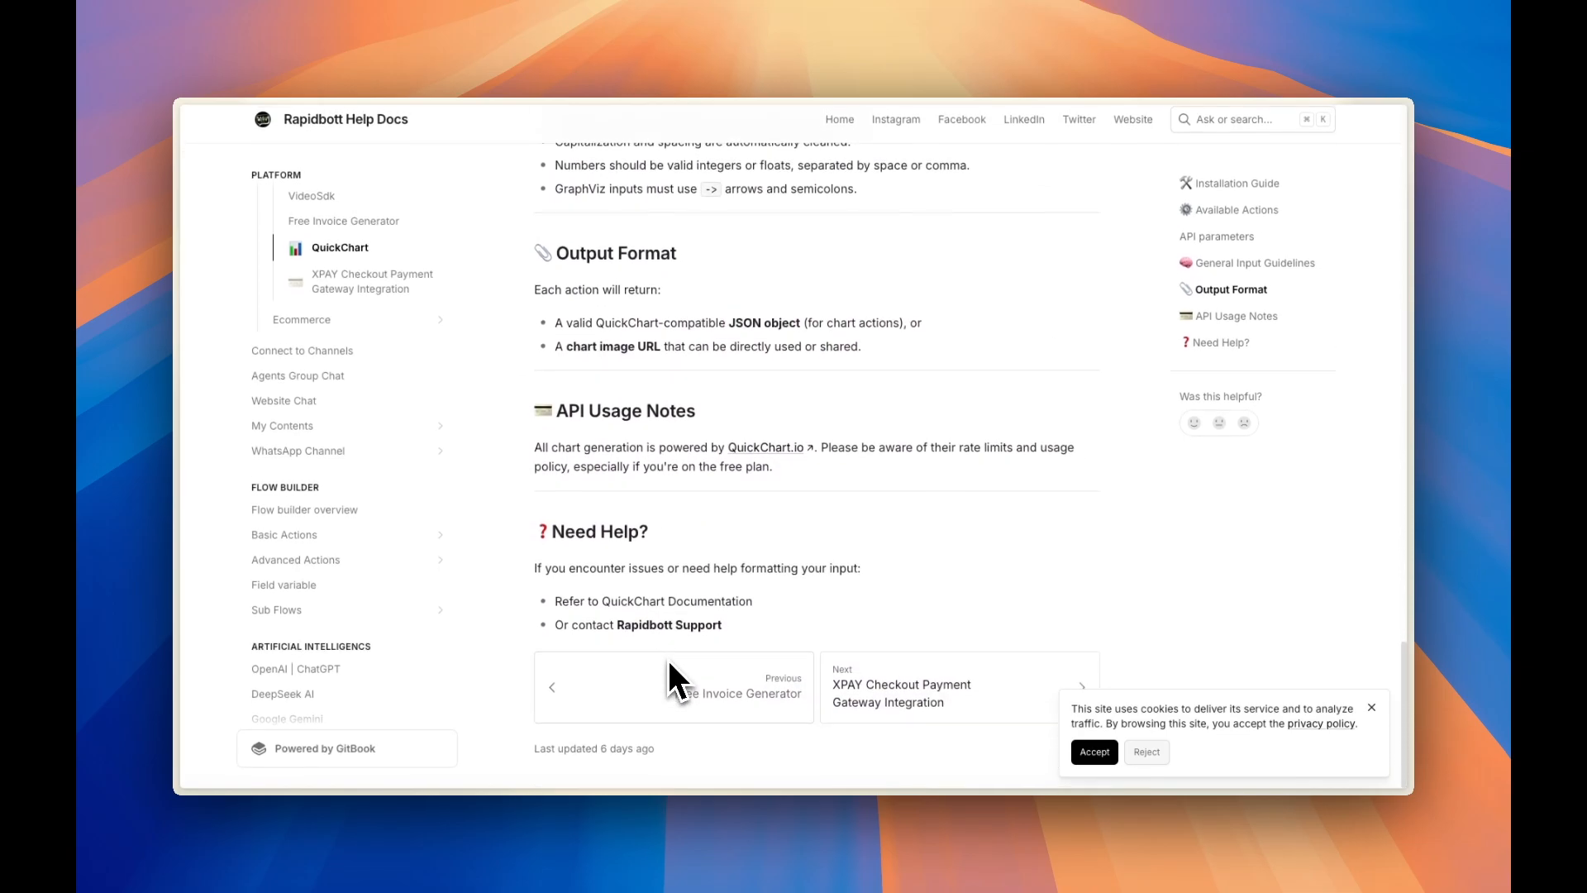
{"action": "scroll", "coordinate": [686, 678], "scroll_direction": "up", "scroll_amount": 6}
{"action": "scroll", "coordinate": [688, 678], "scroll_direction": "up", "scroll_amount": 10}
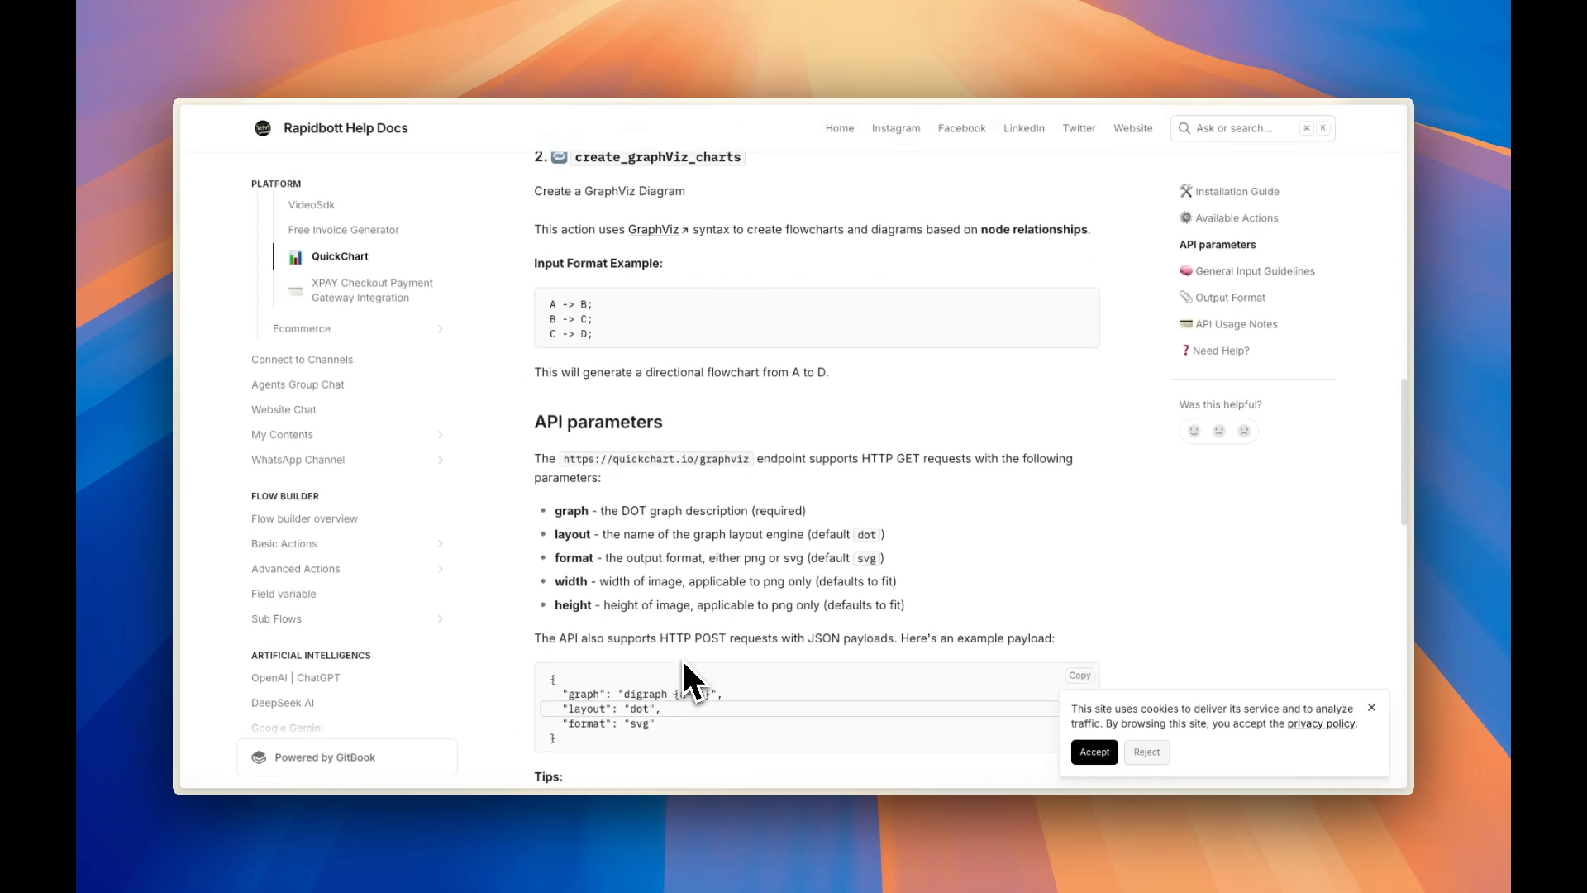
{"action": "scroll", "coordinate": [688, 685], "scroll_direction": "up", "scroll_amount": 4}
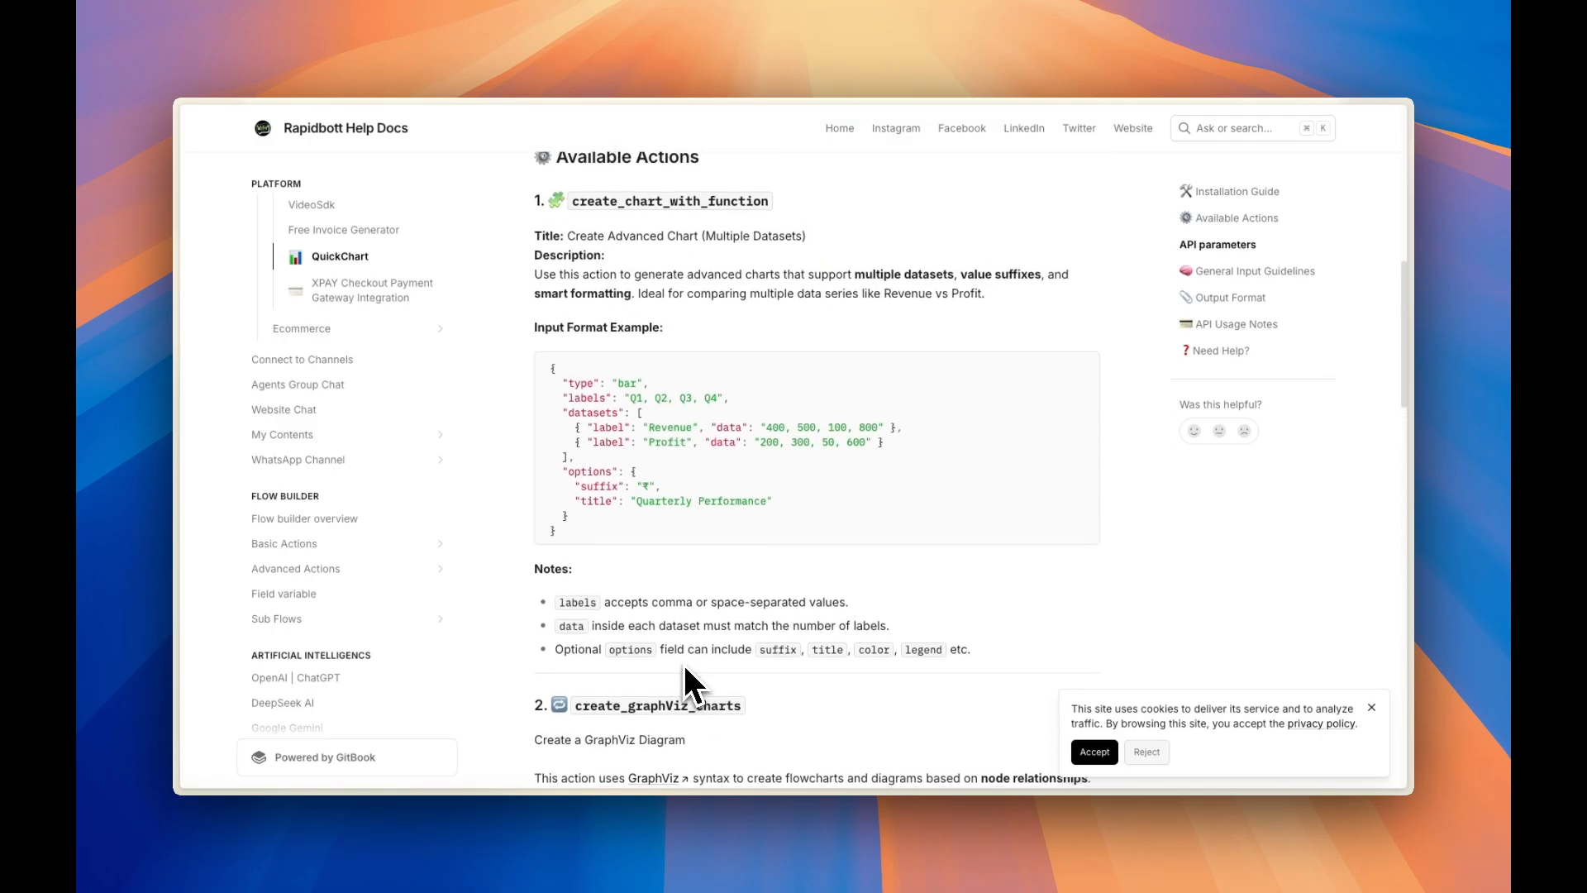